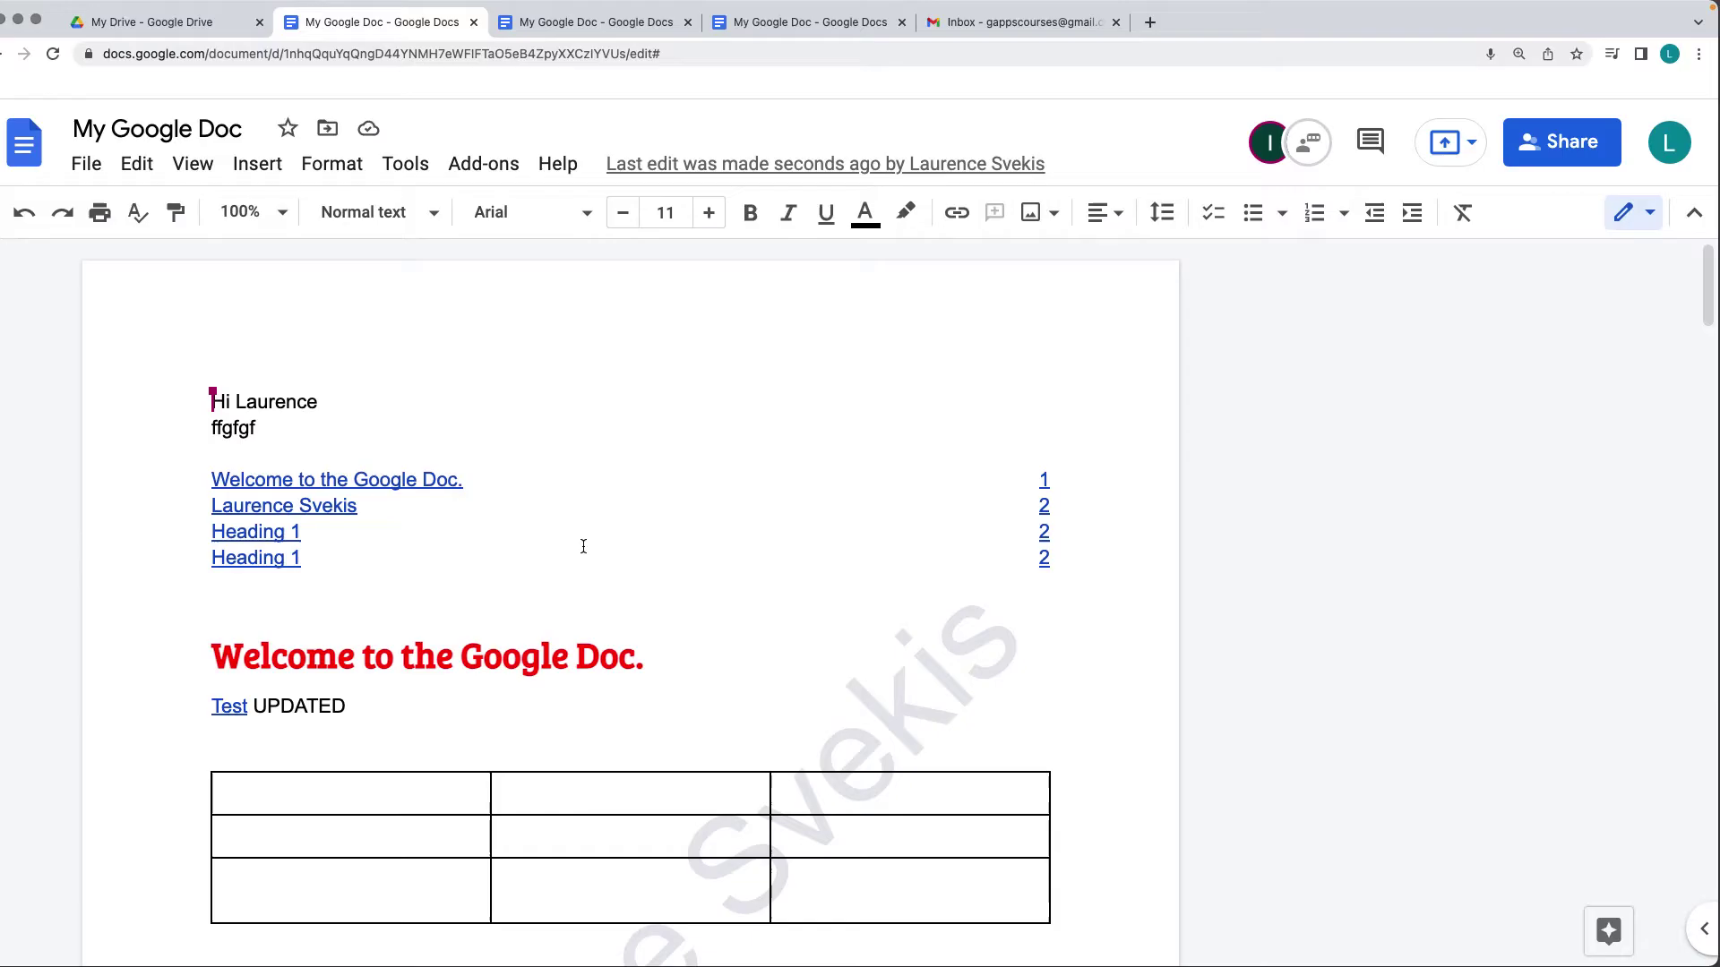
# Open the chat in My Google Doc to read the collaborator's 'hello' message
pyautogui.click(1308, 141)
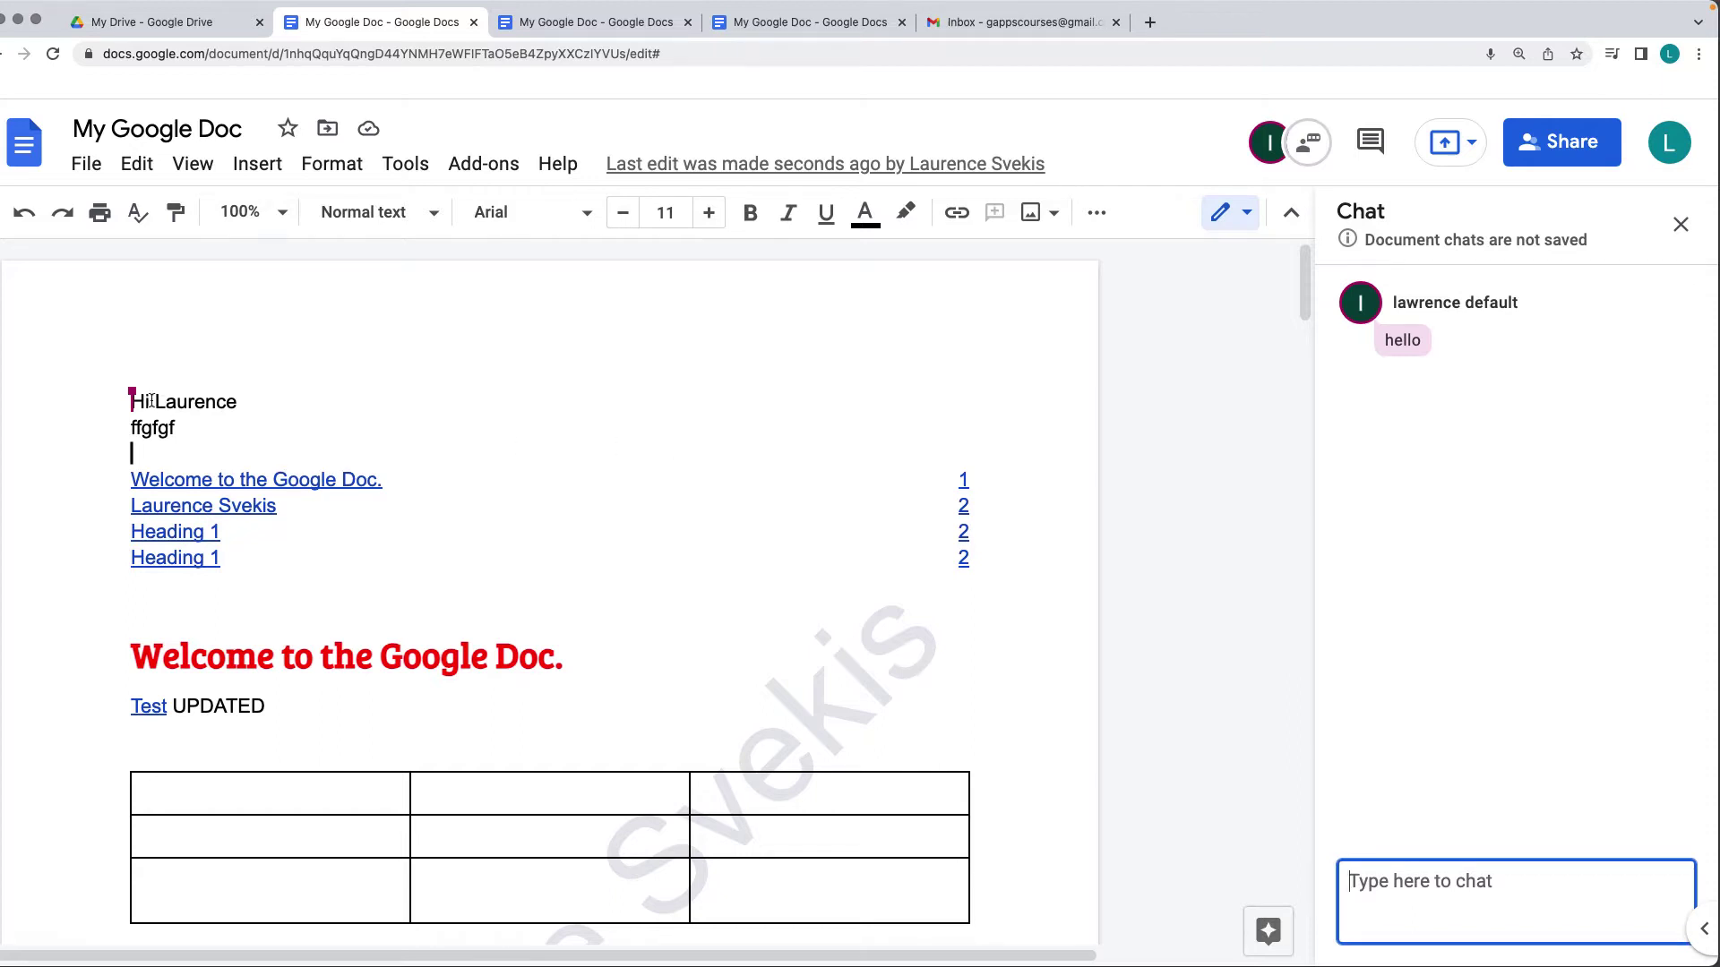
# Select the greeting line and compare how it appears in each account's document tab
pyautogui.moveTo(134, 395)
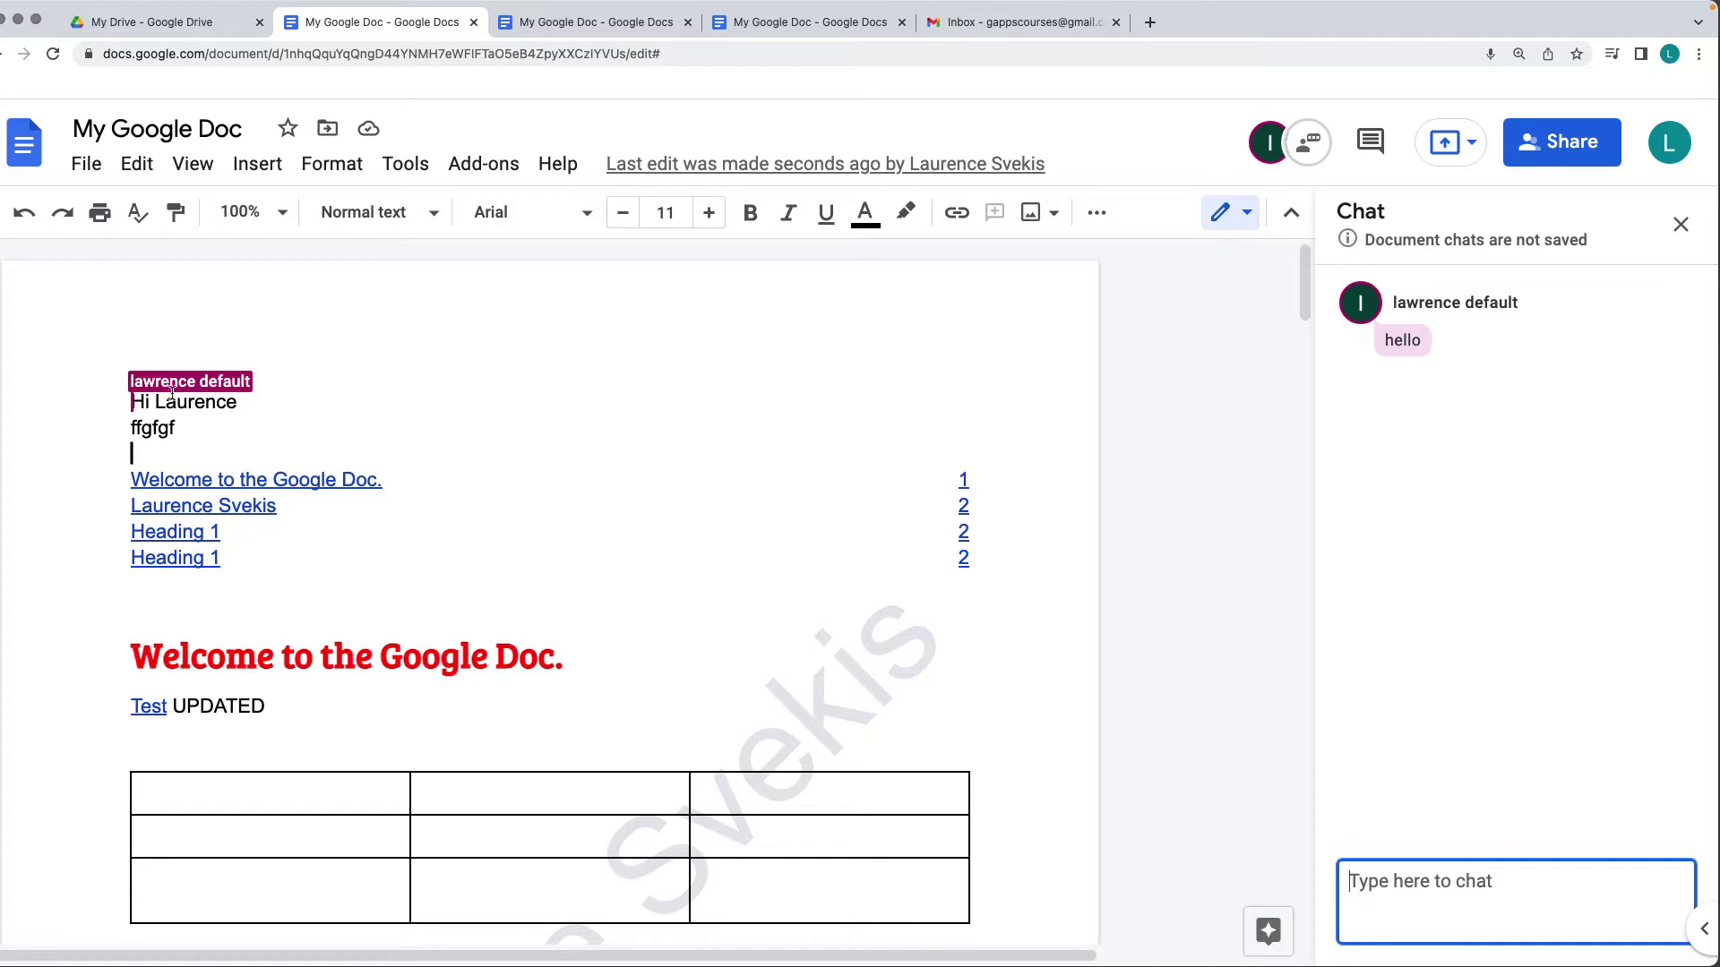
pyautogui.moveTo(277, 406); pyautogui.dragTo(49, 403)
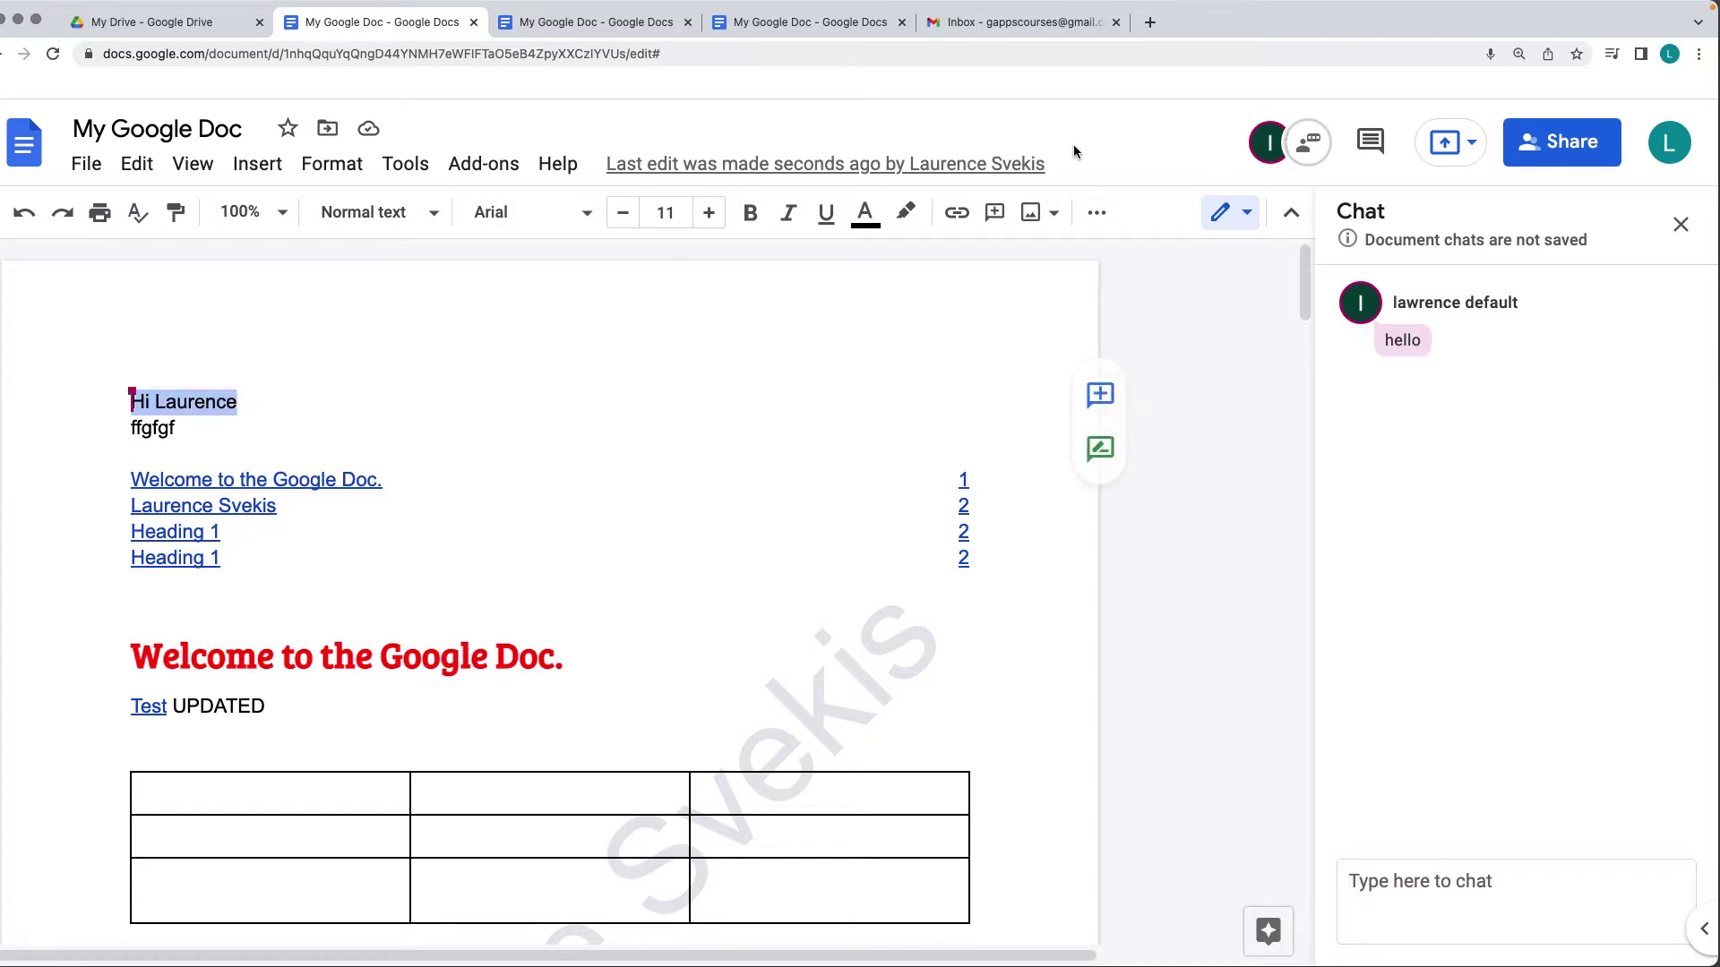
pyautogui.click(697, 27)
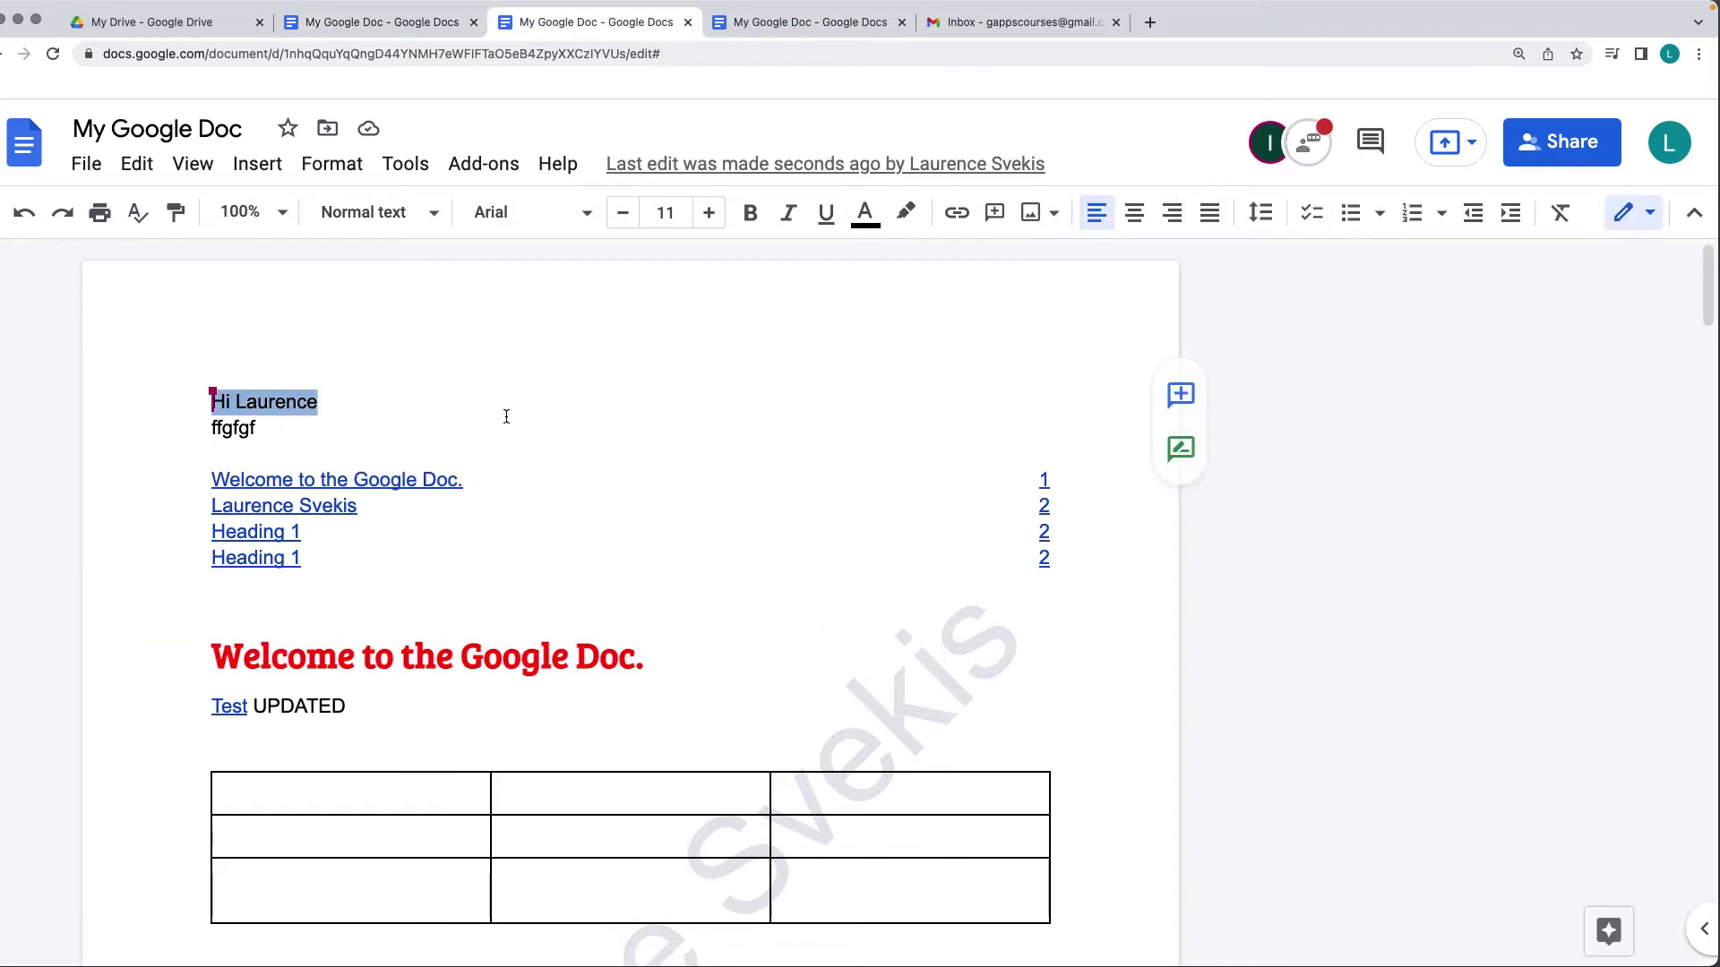
pyautogui.click(308, 432)
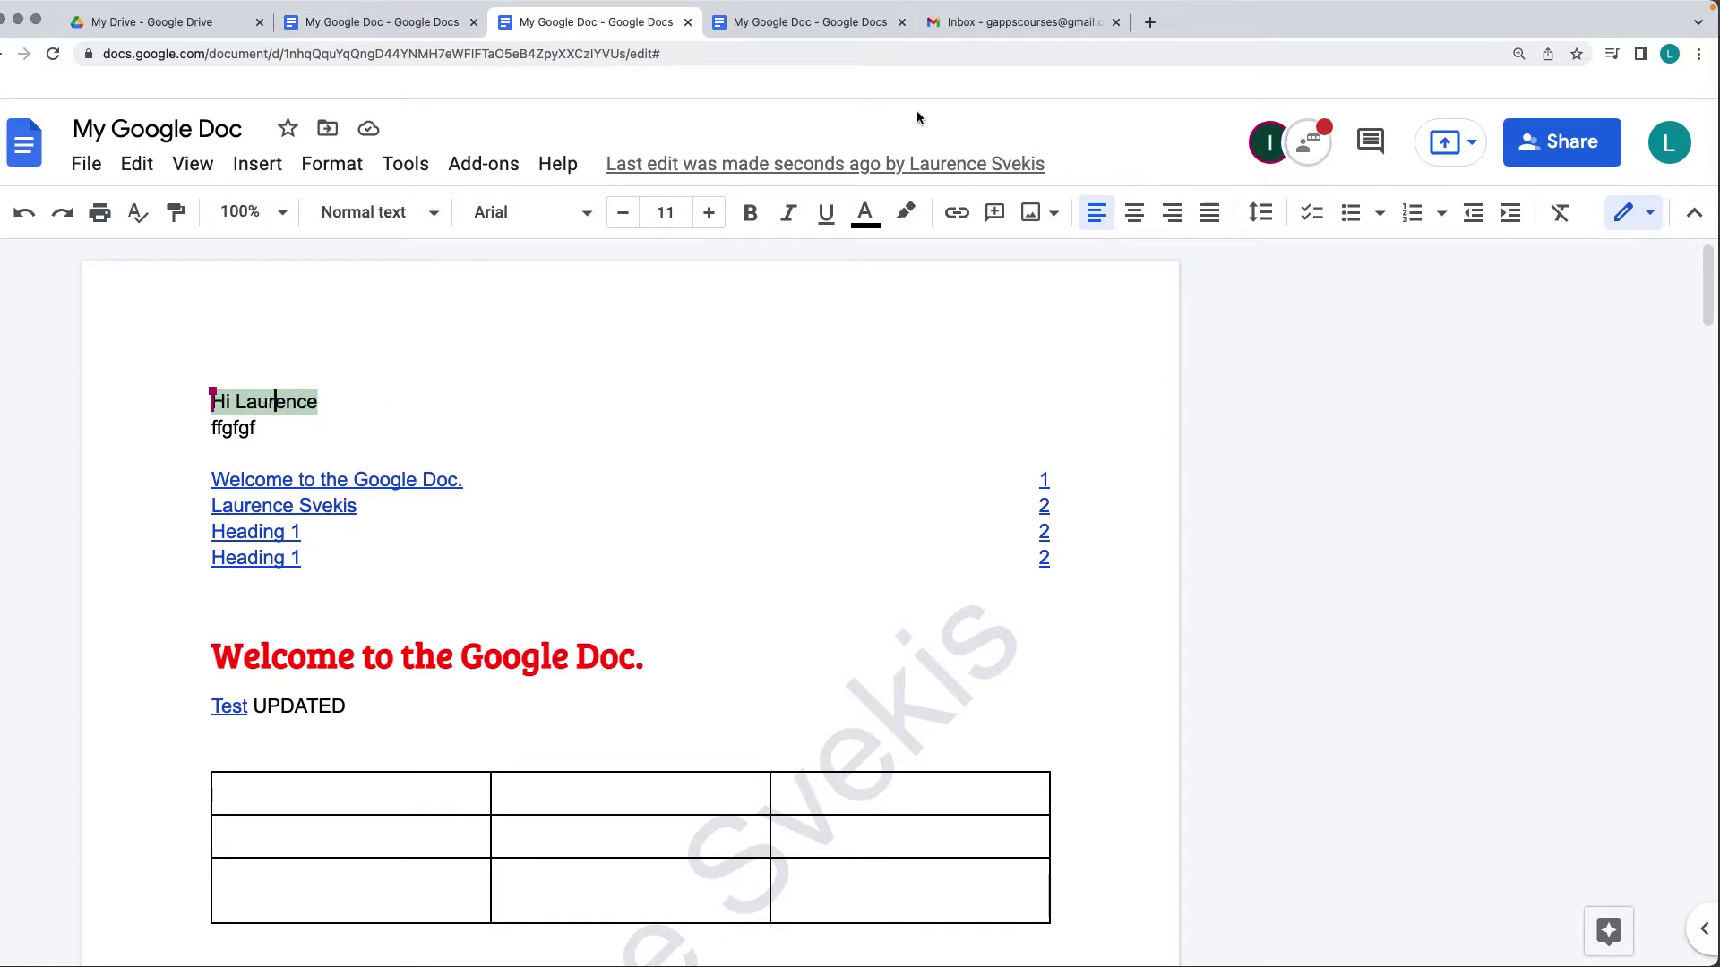
pyautogui.click(762, 25)
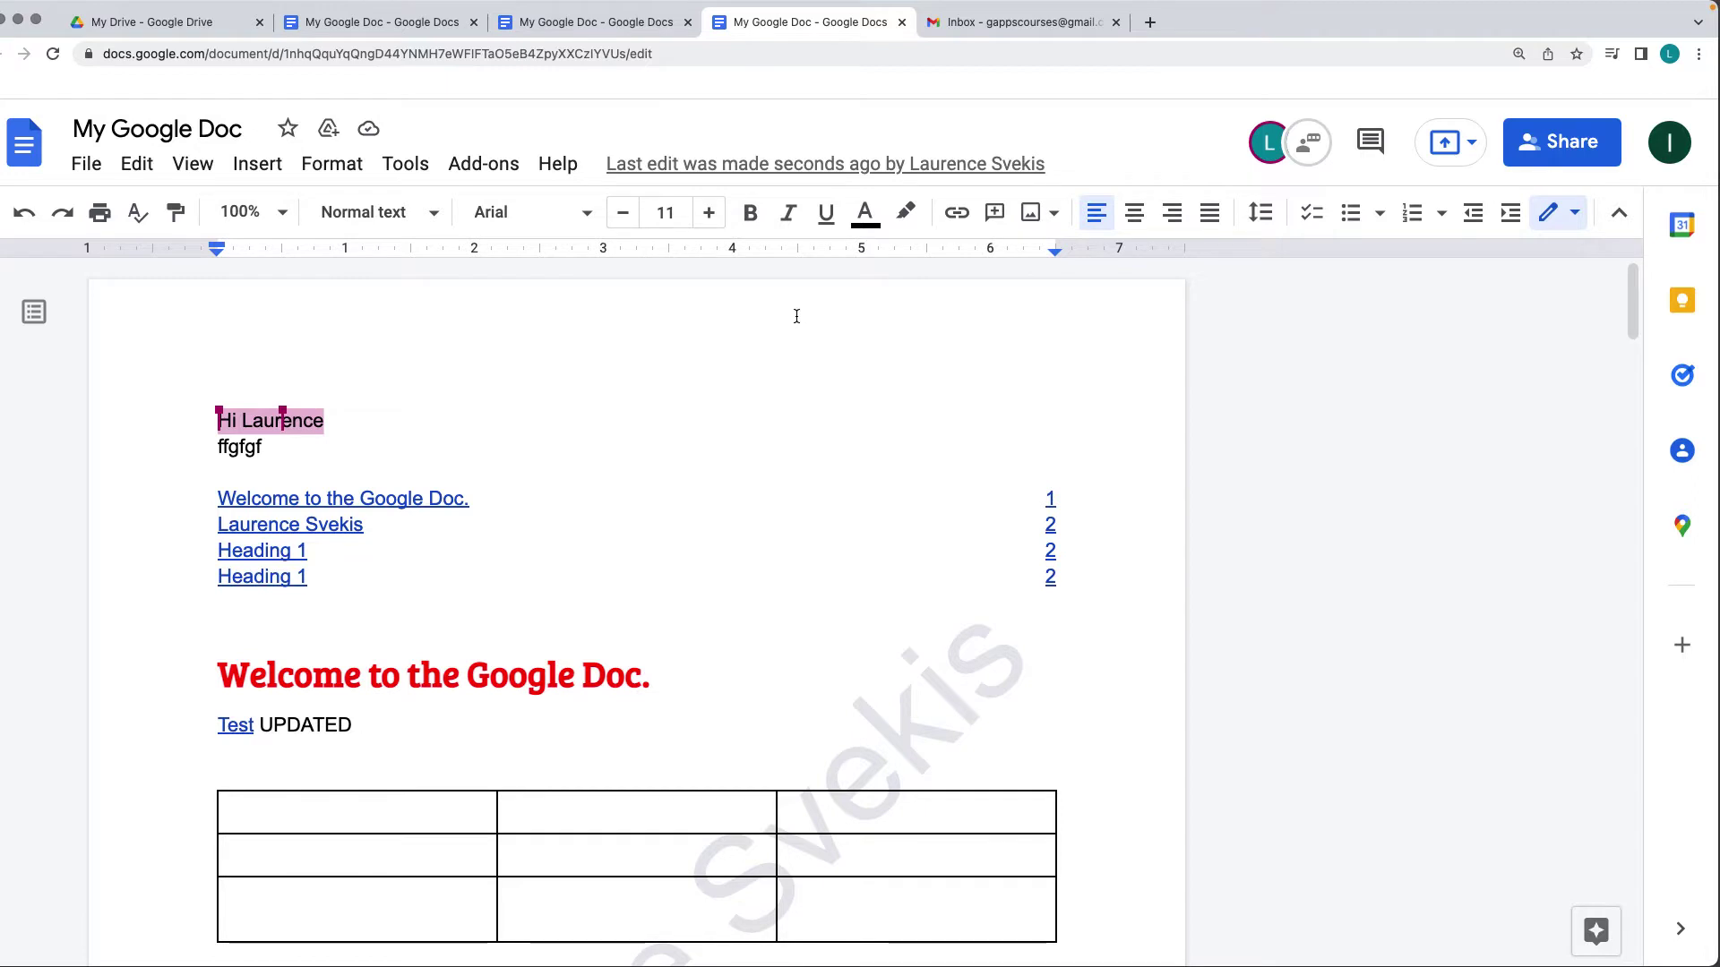
pyautogui.click(335, 18)
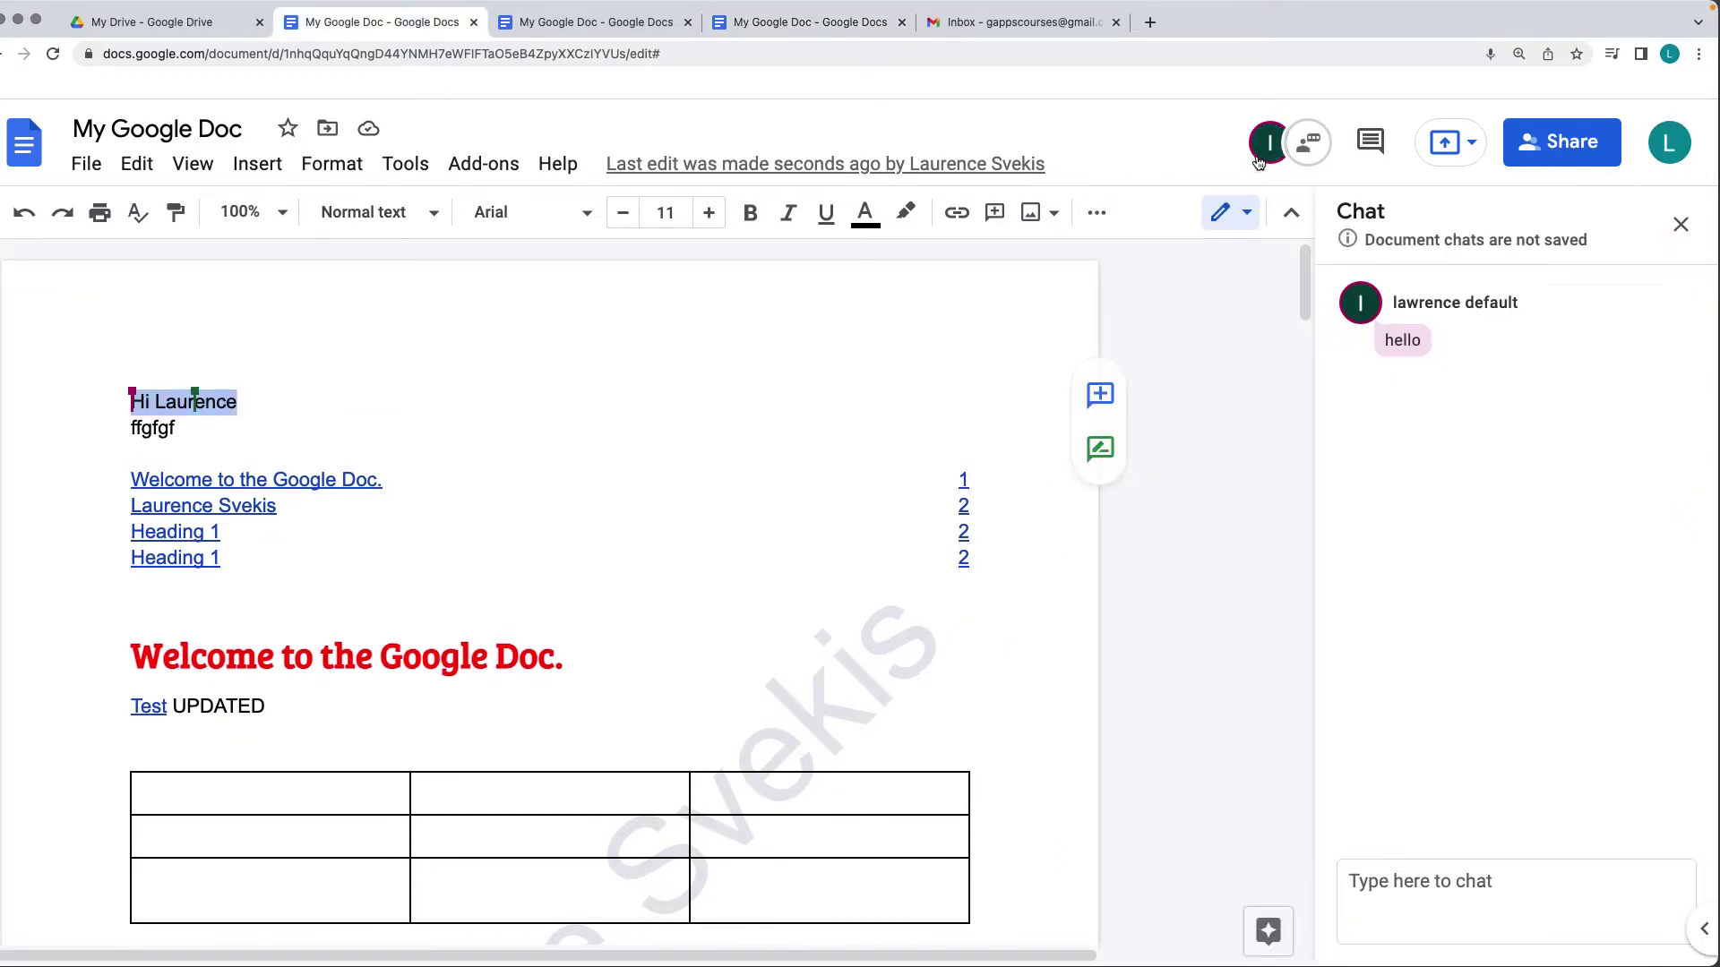
pyautogui.click(942, 85)
pyautogui.click(810, 21)
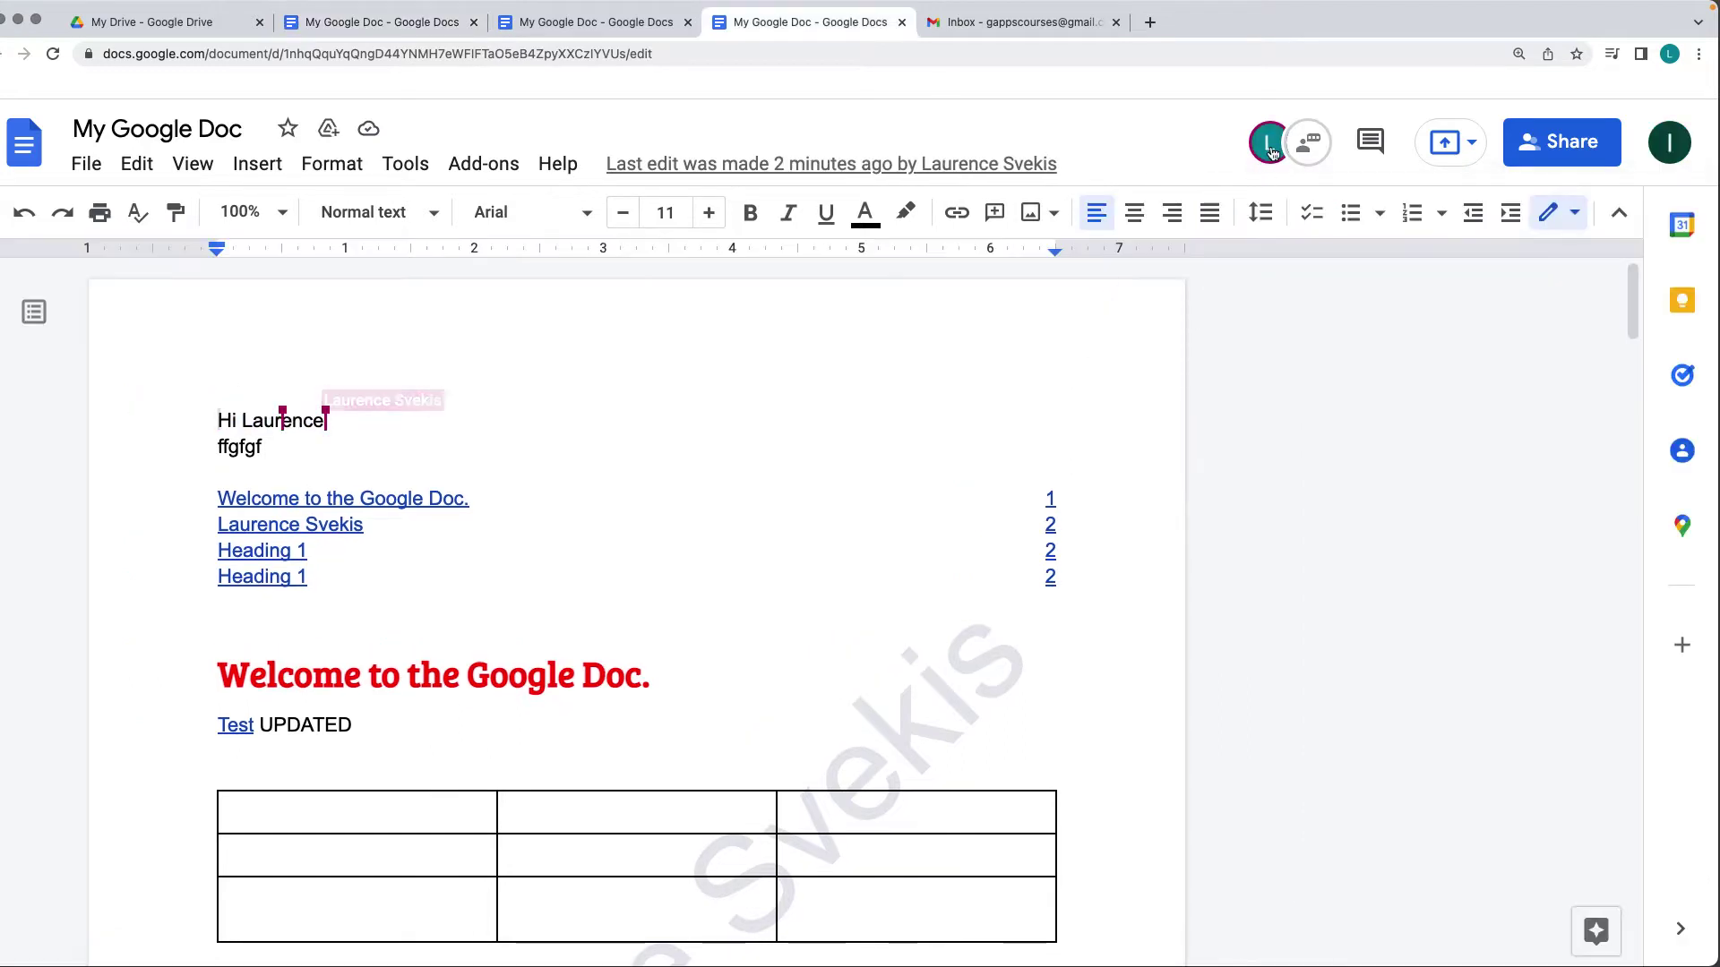
pyautogui.moveTo(1272, 152)
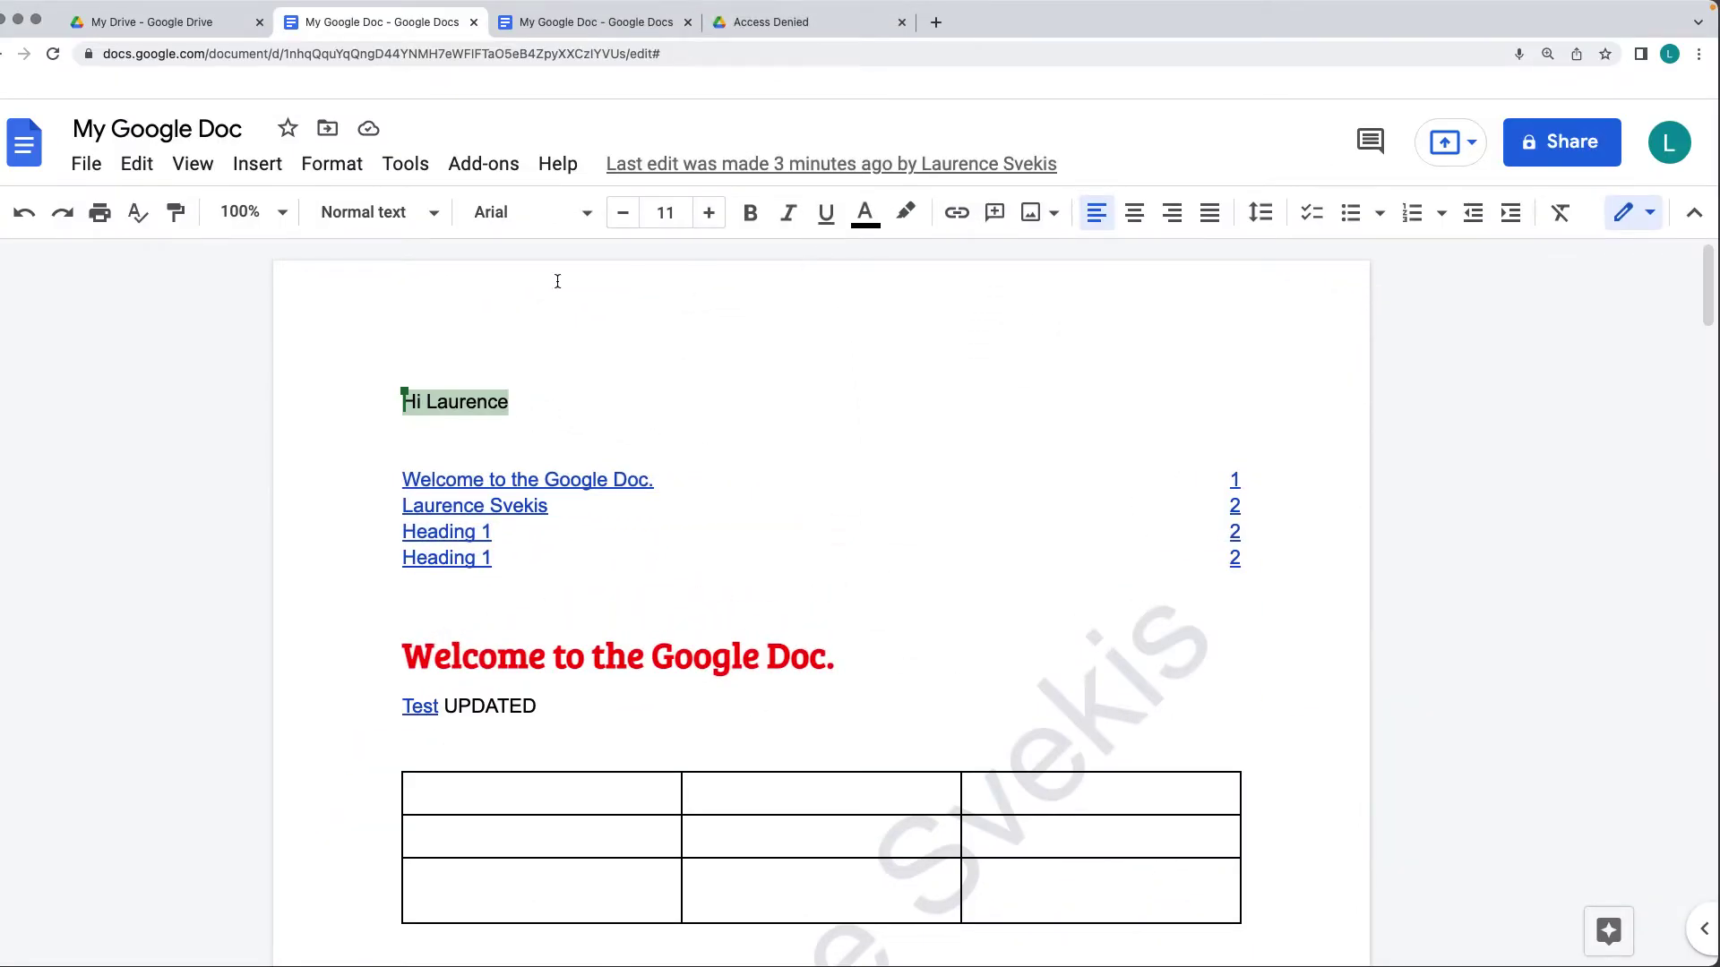
# In My Drive, select Copy of My Google Doc and bring up its file actions
pyautogui.click(181, 24)
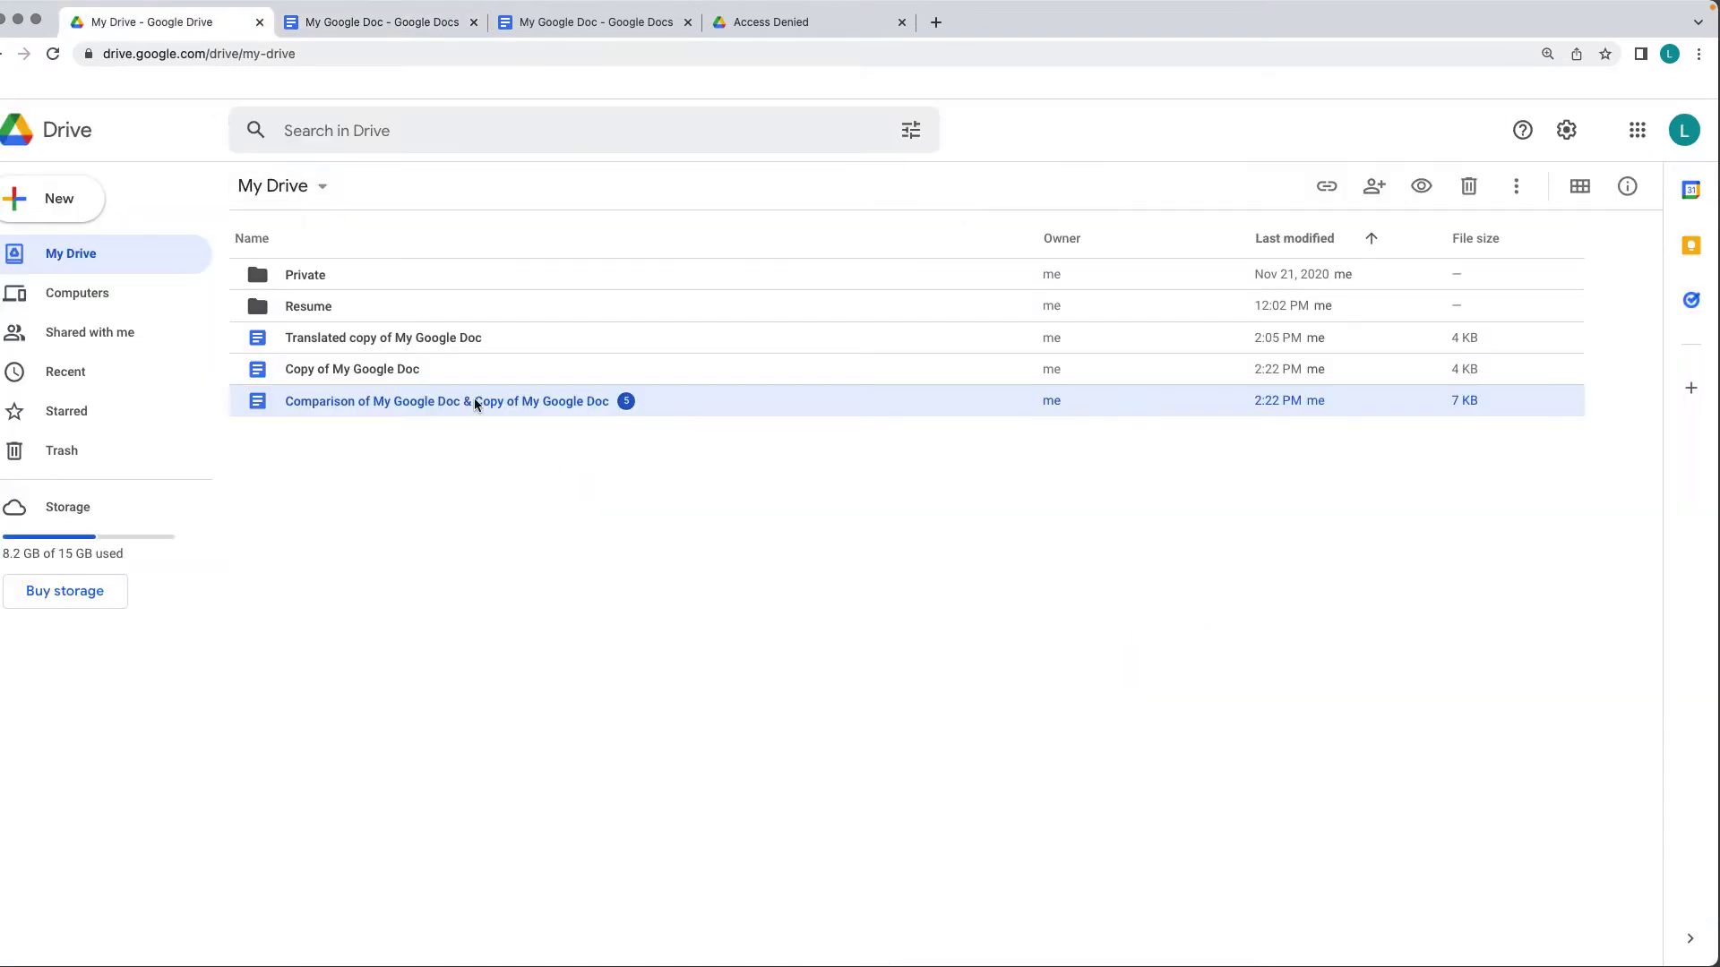
pyautogui.click(722, 641)
pyautogui.click(340, 371)
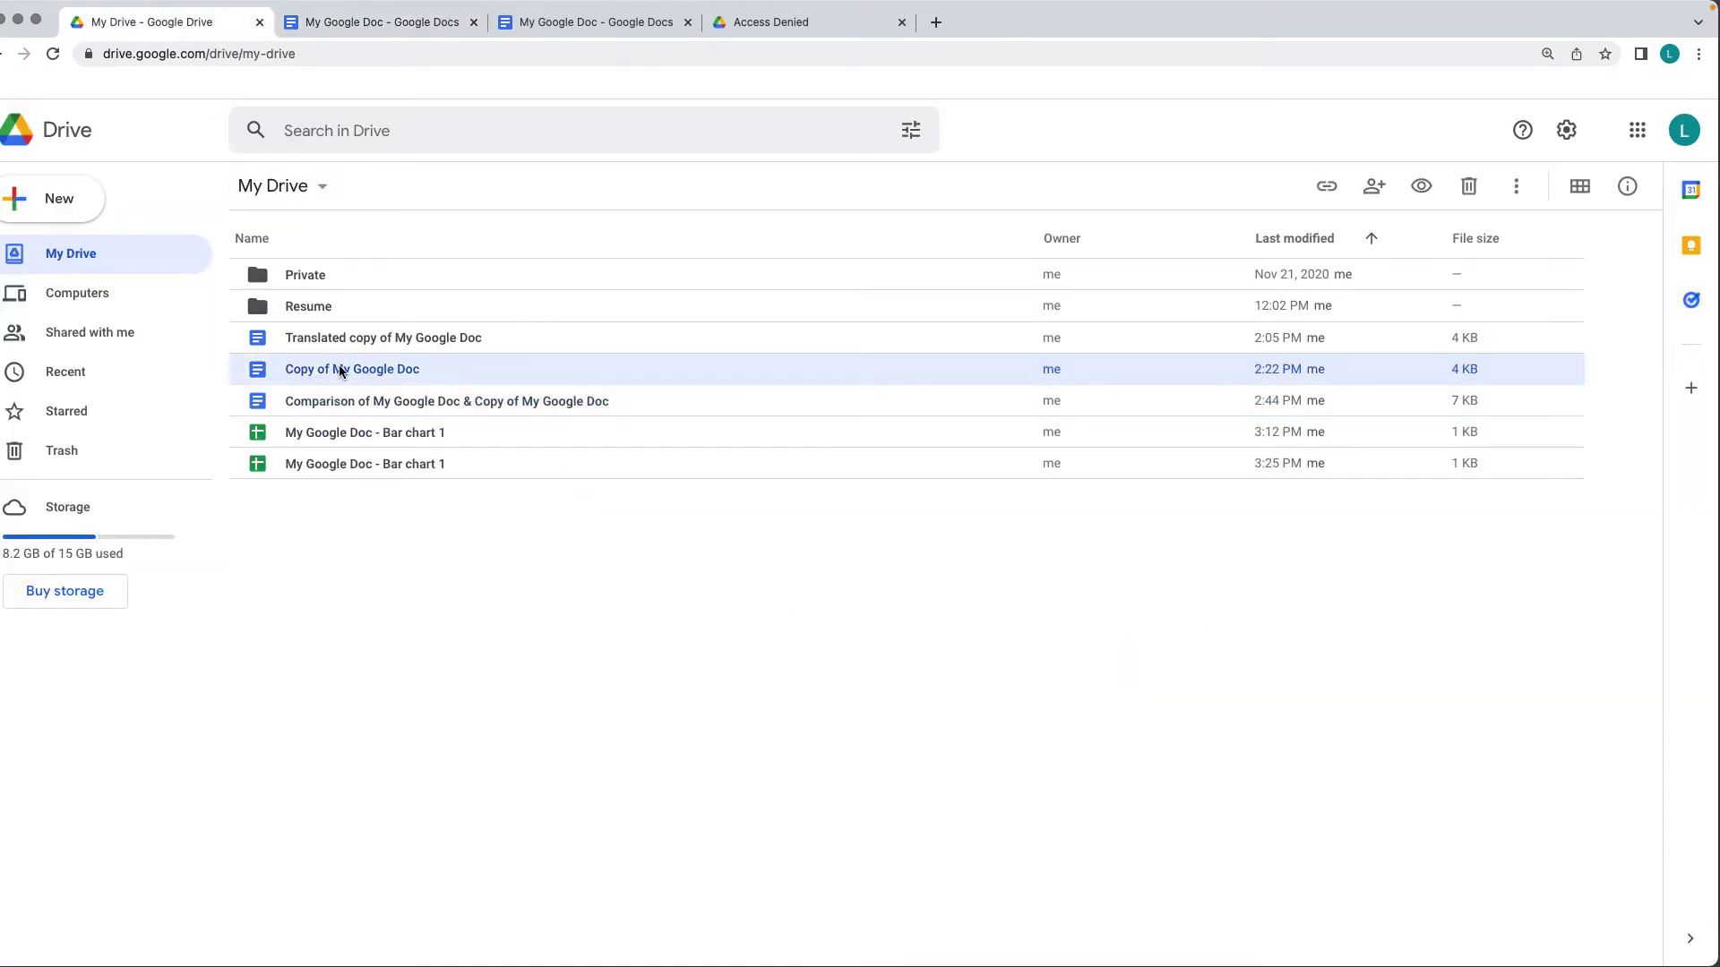
pyautogui.rightClick(340, 370)
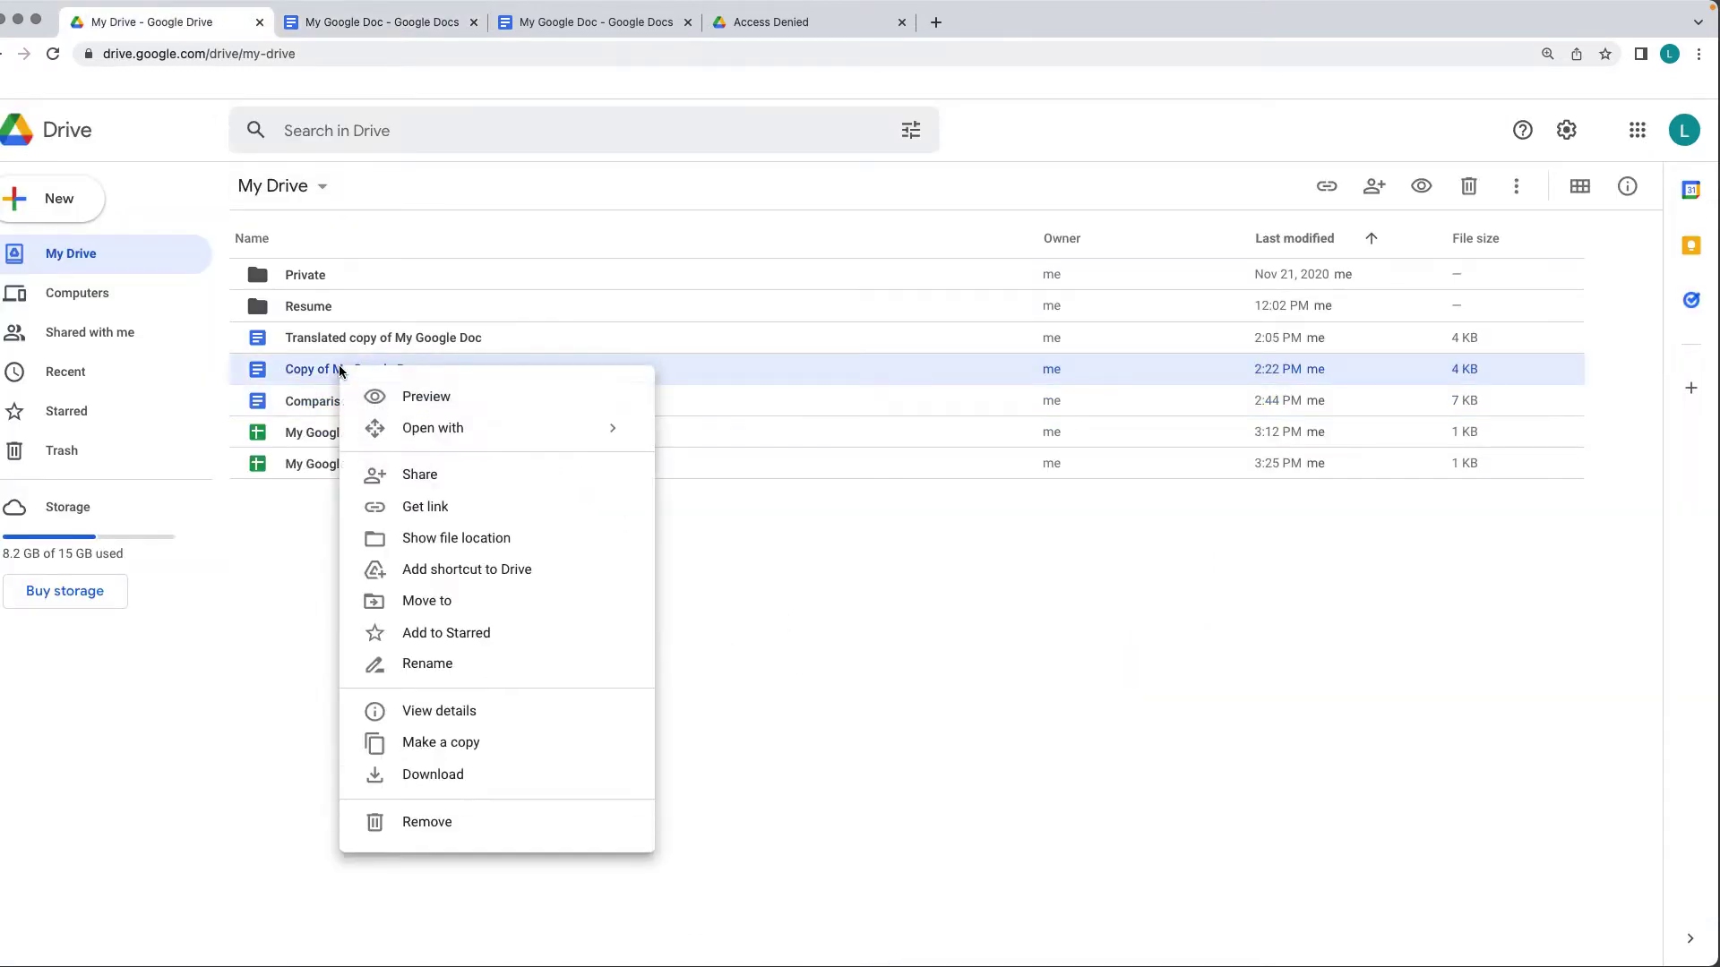
# Set Copy of My Google Doc to anyone with the link, review link roles, then revert to Restricted
pyautogui.click(437, 489)
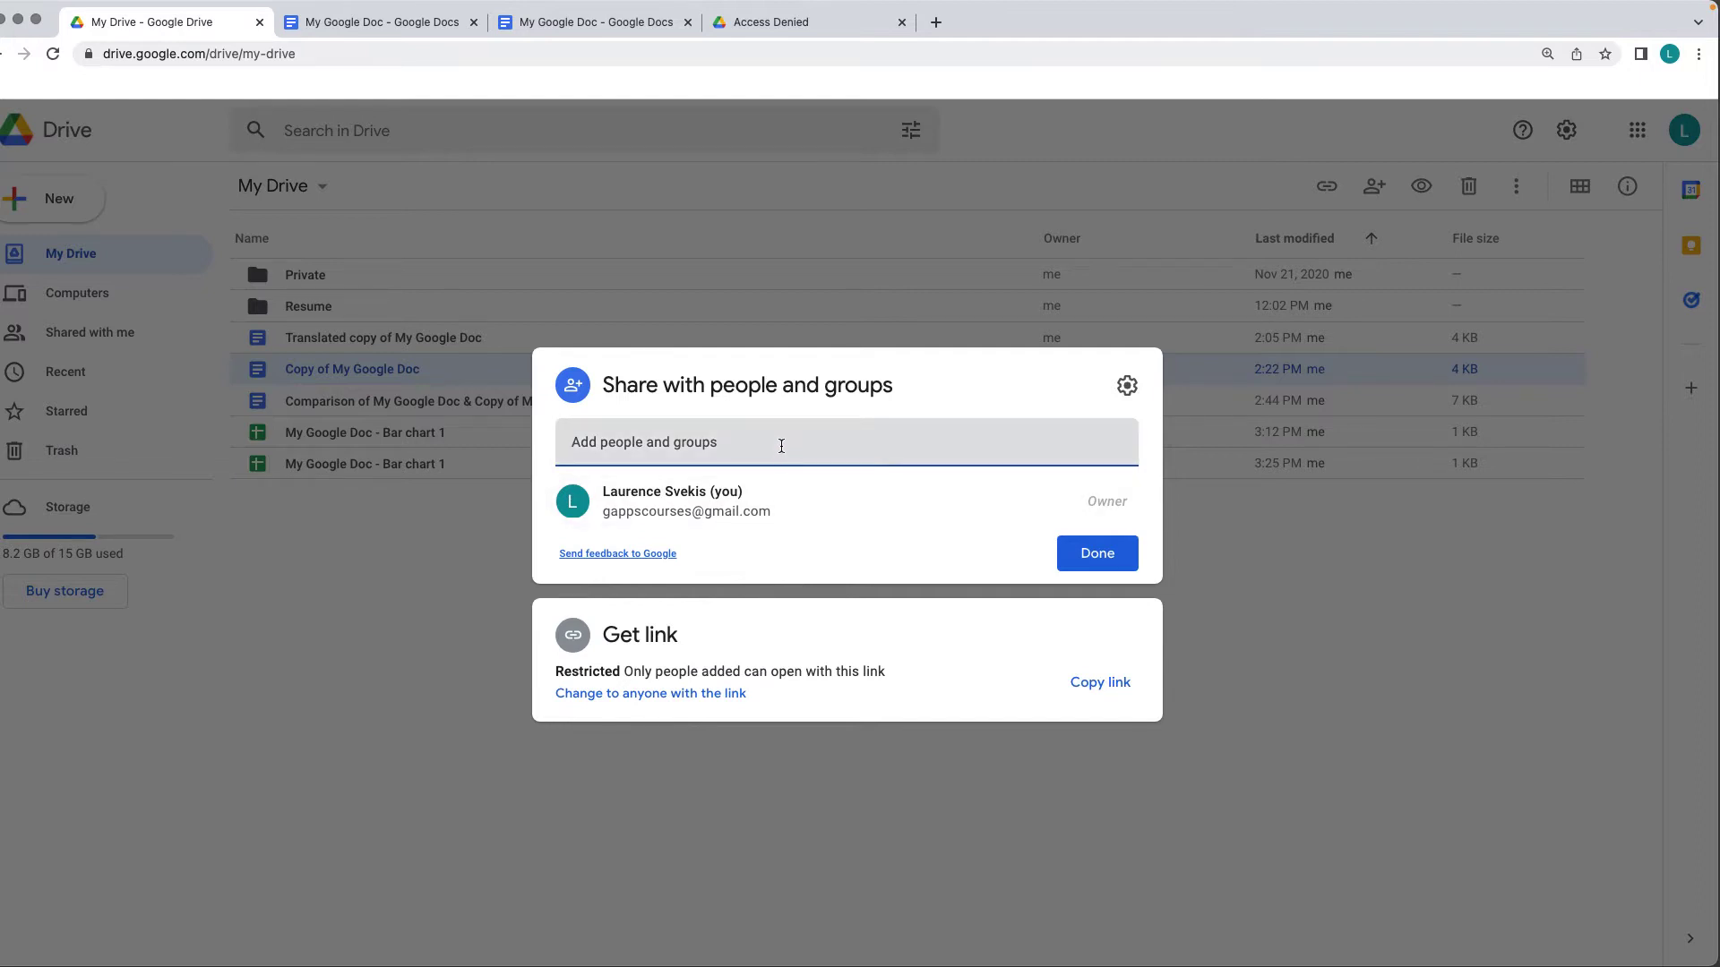
pyautogui.click(594, 695)
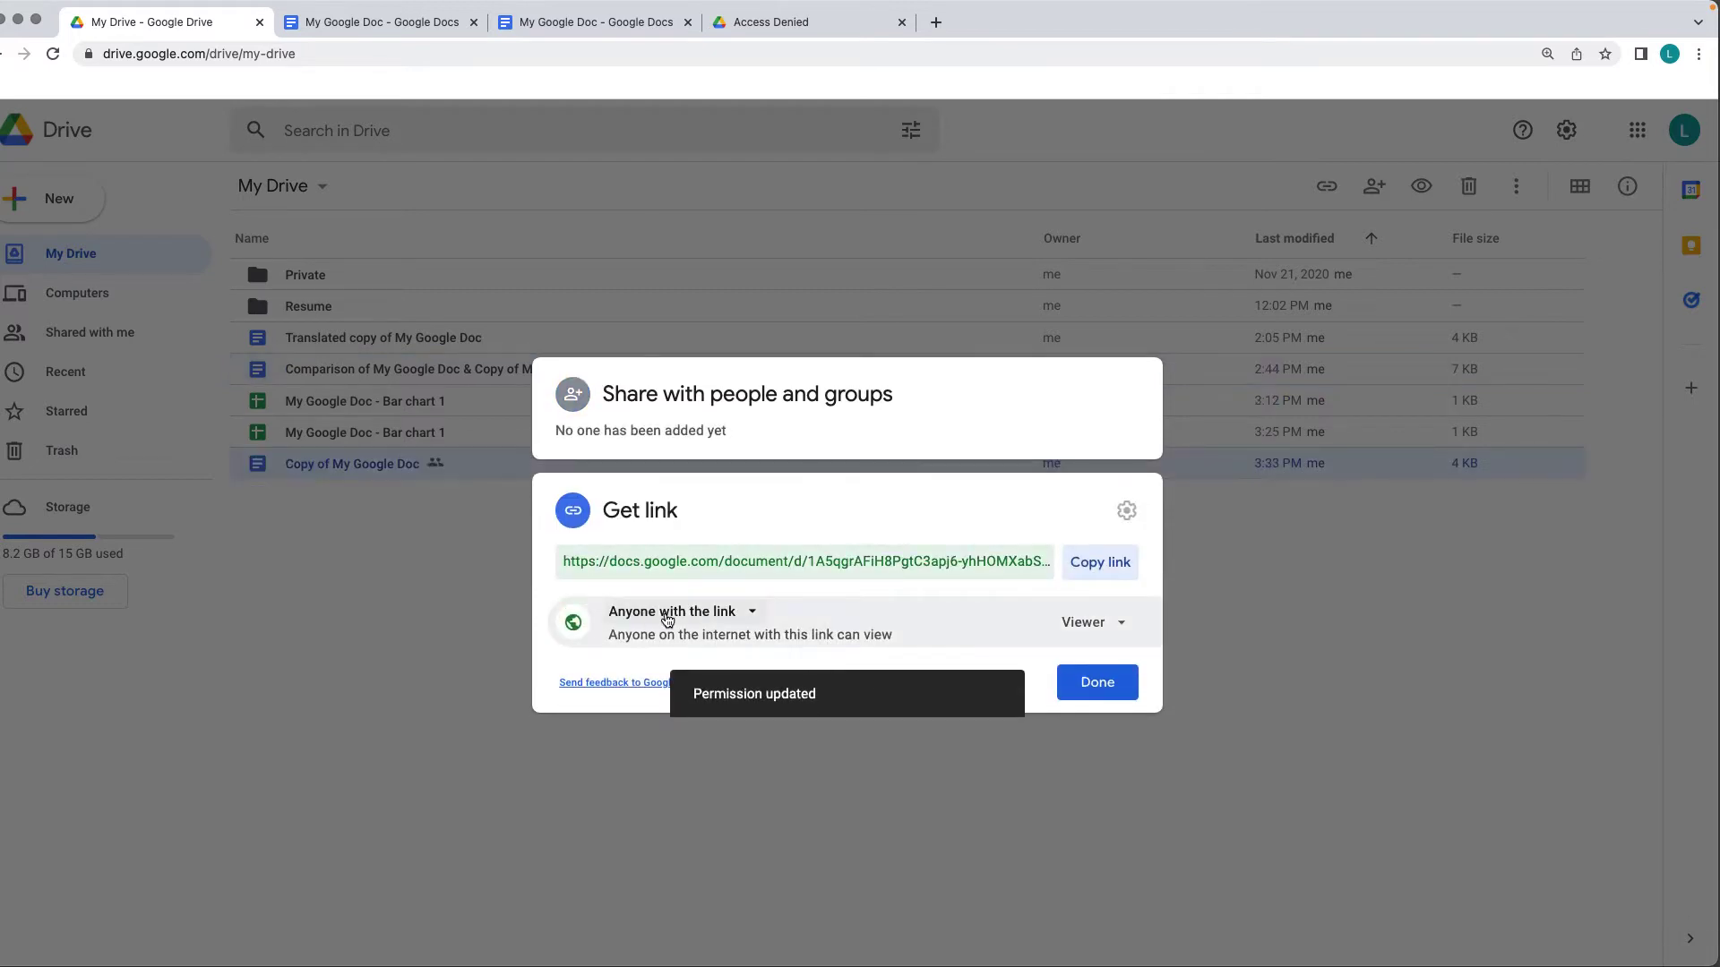
pyautogui.click(665, 614)
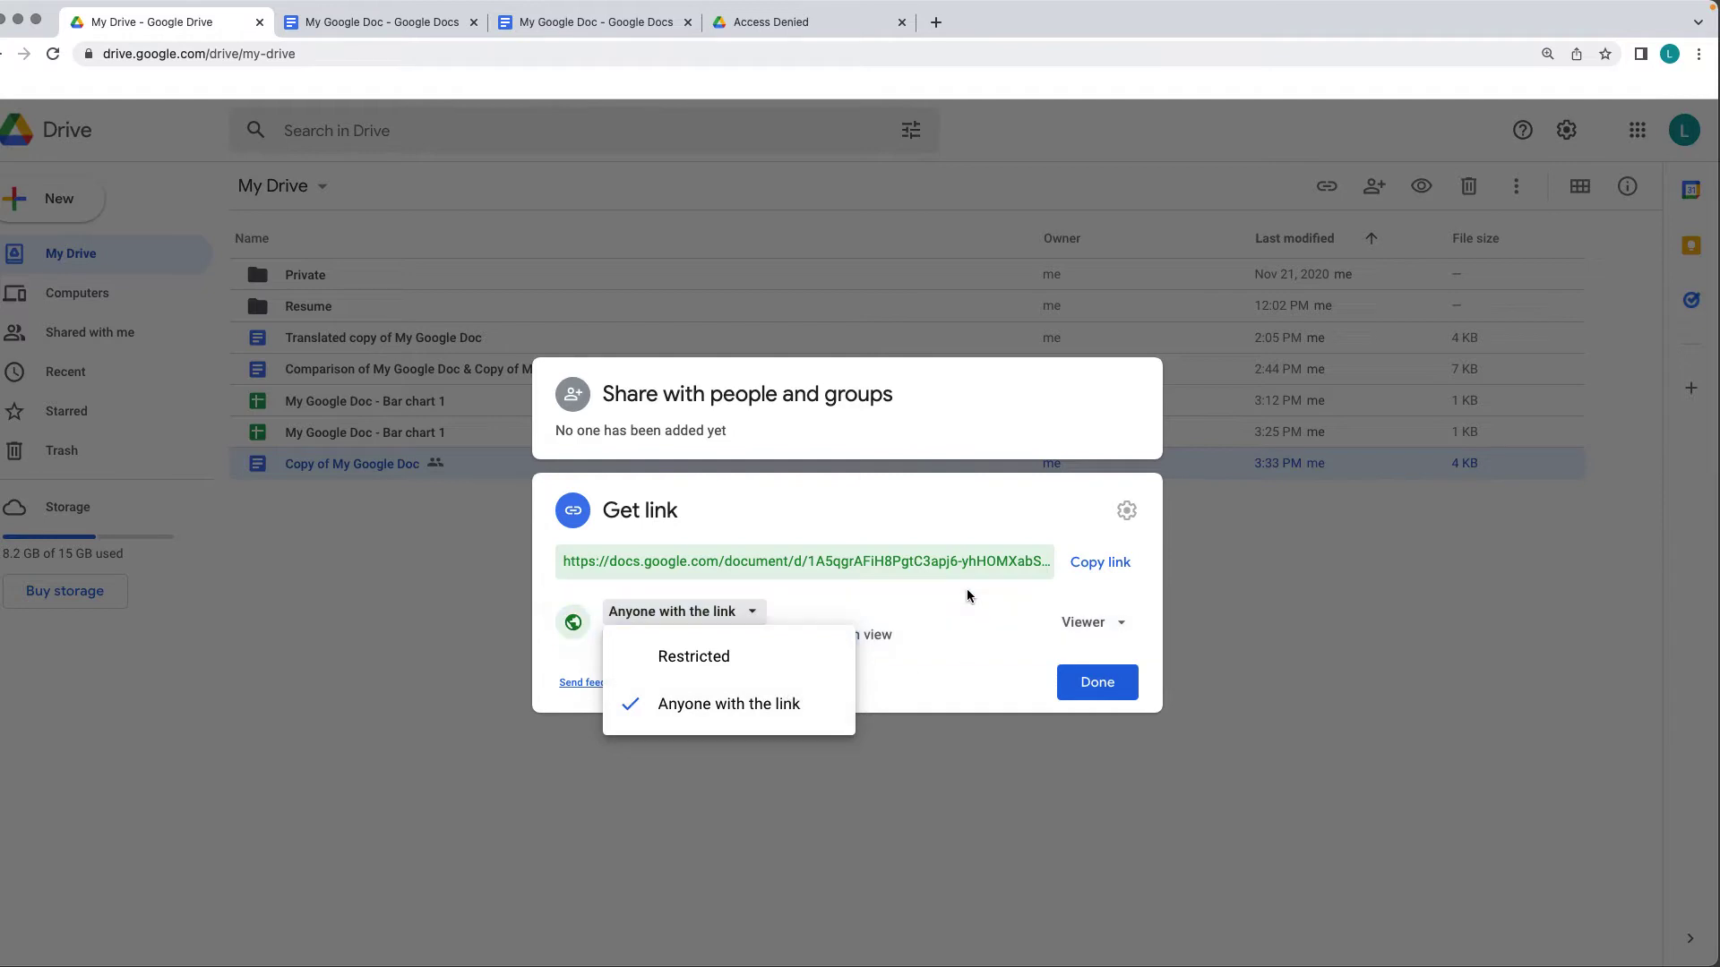
pyautogui.click(1086, 618)
pyautogui.click(1084, 624)
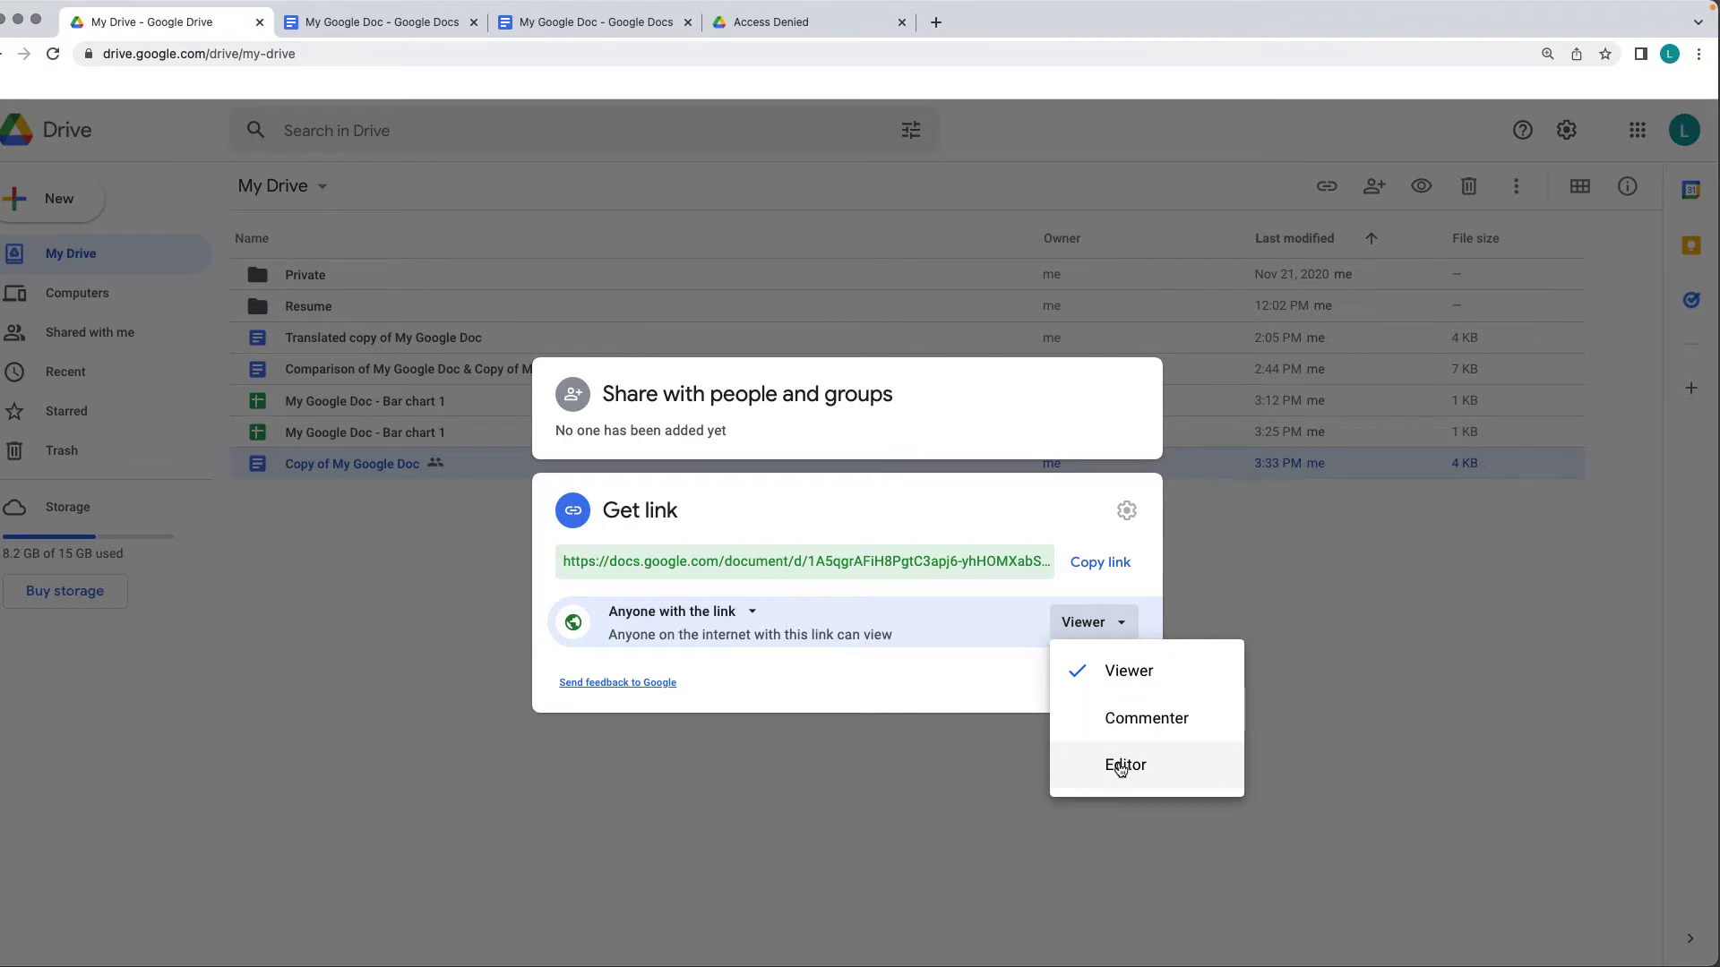
pyautogui.click(695, 613)
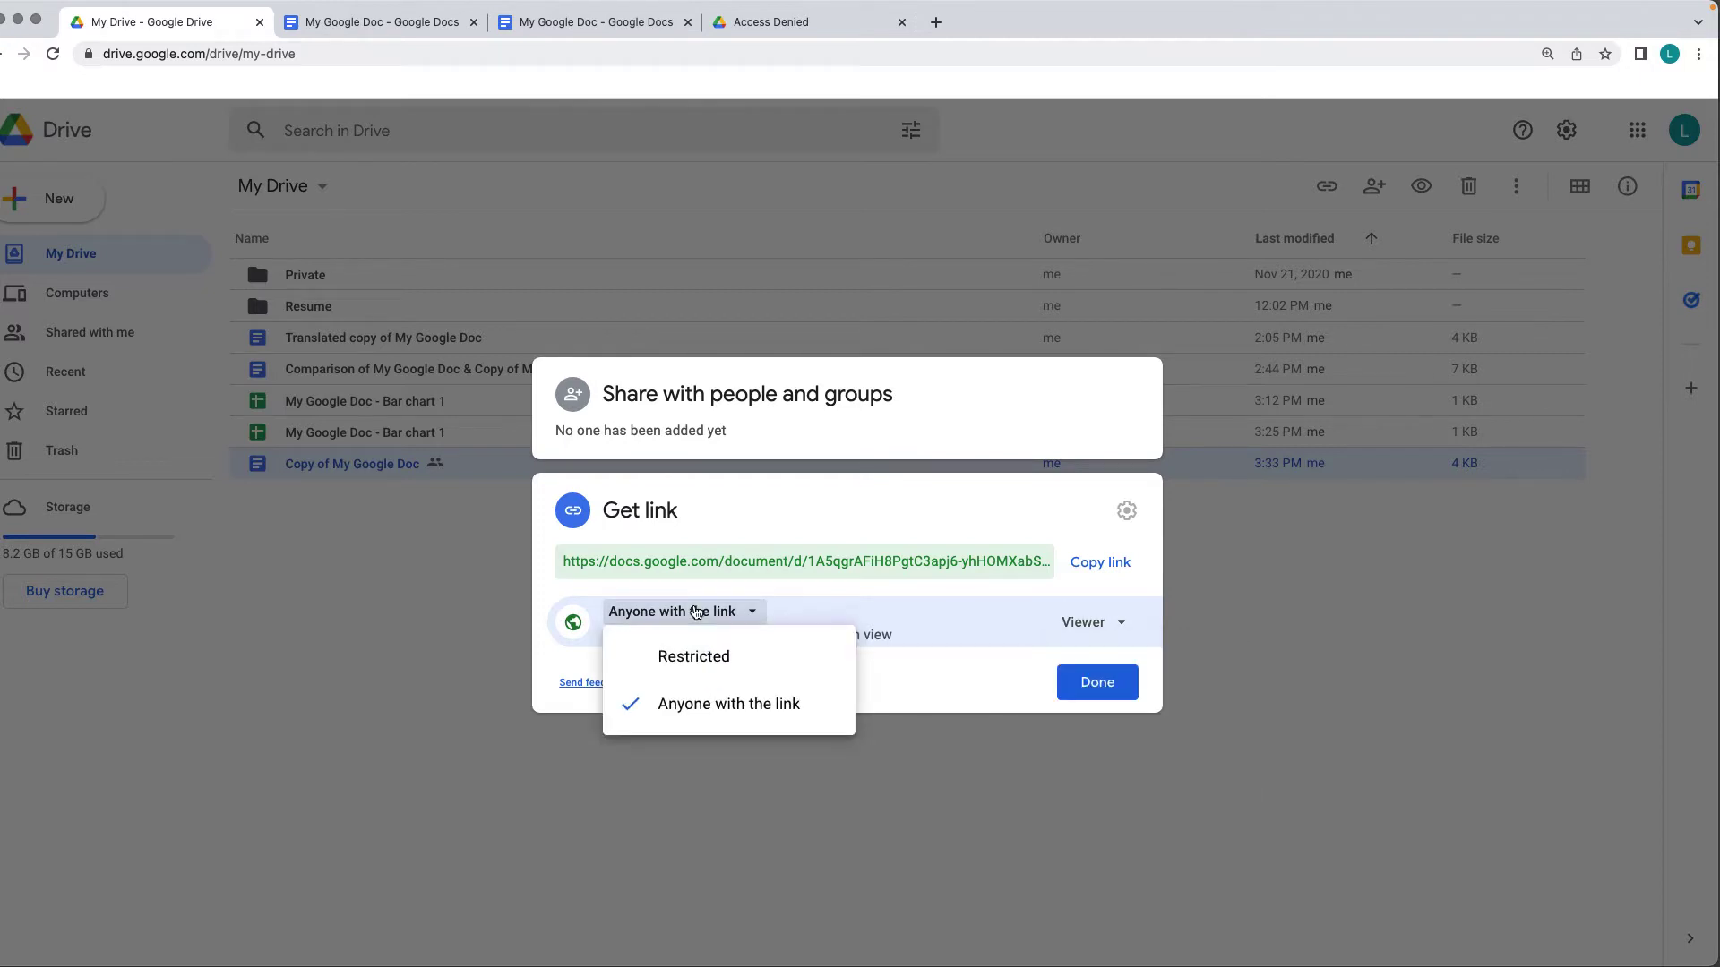
pyautogui.click(687, 663)
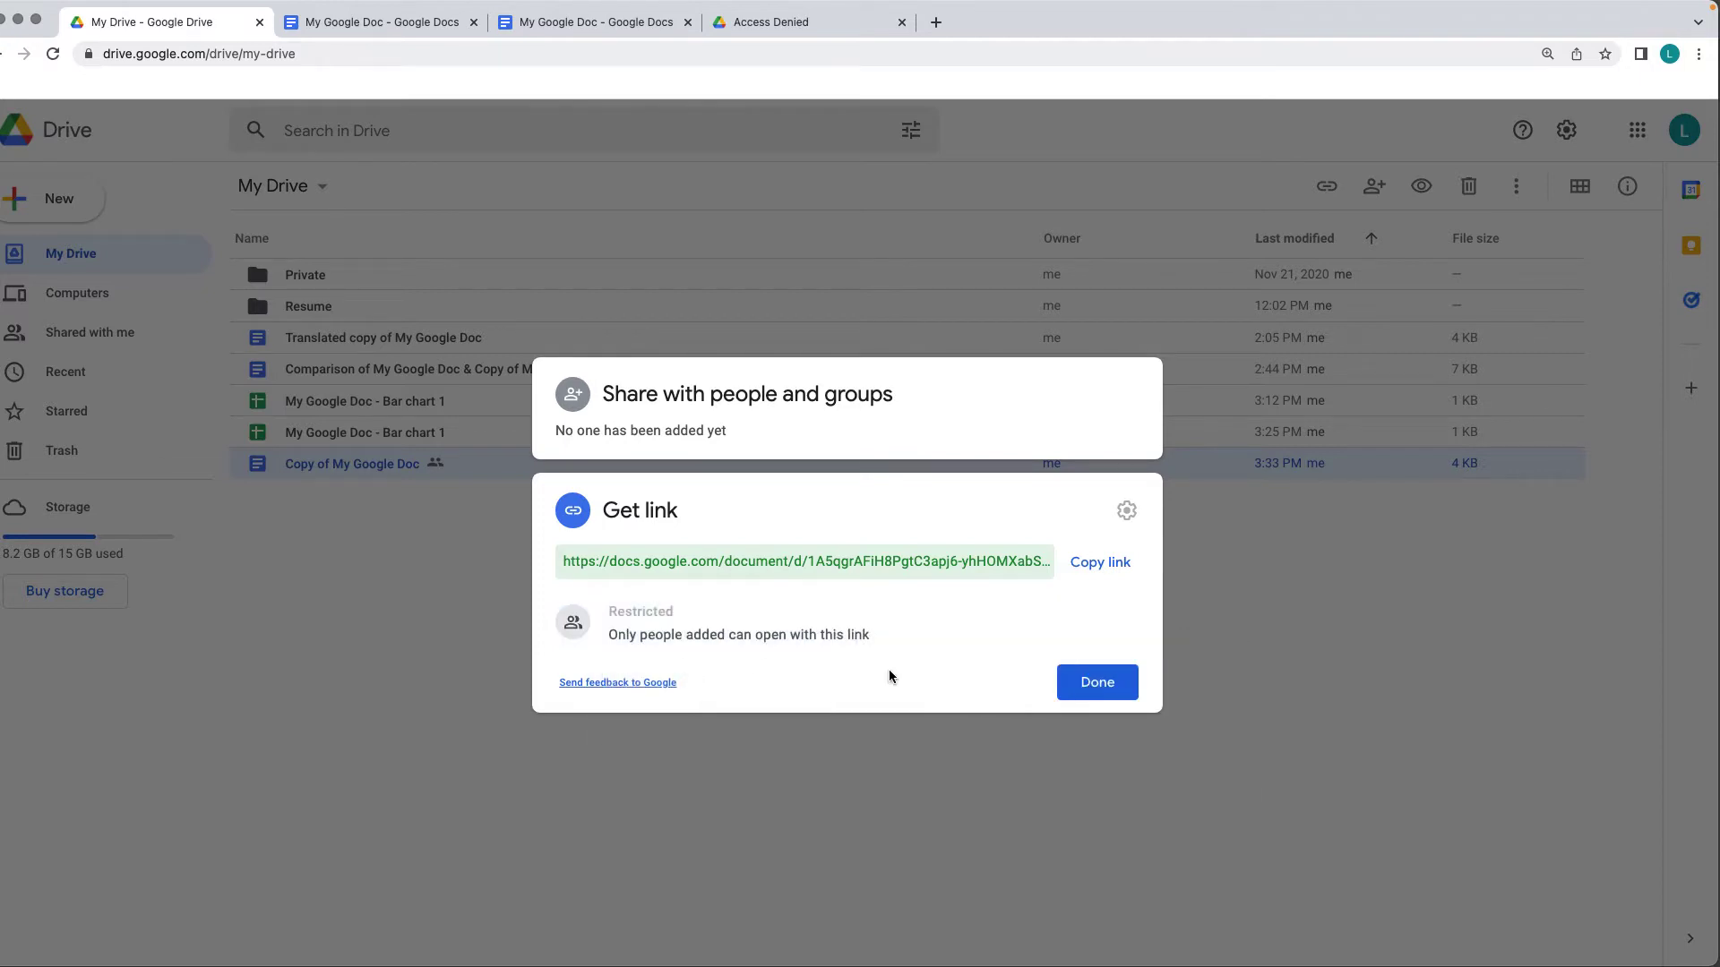
pyautogui.click(1082, 688)
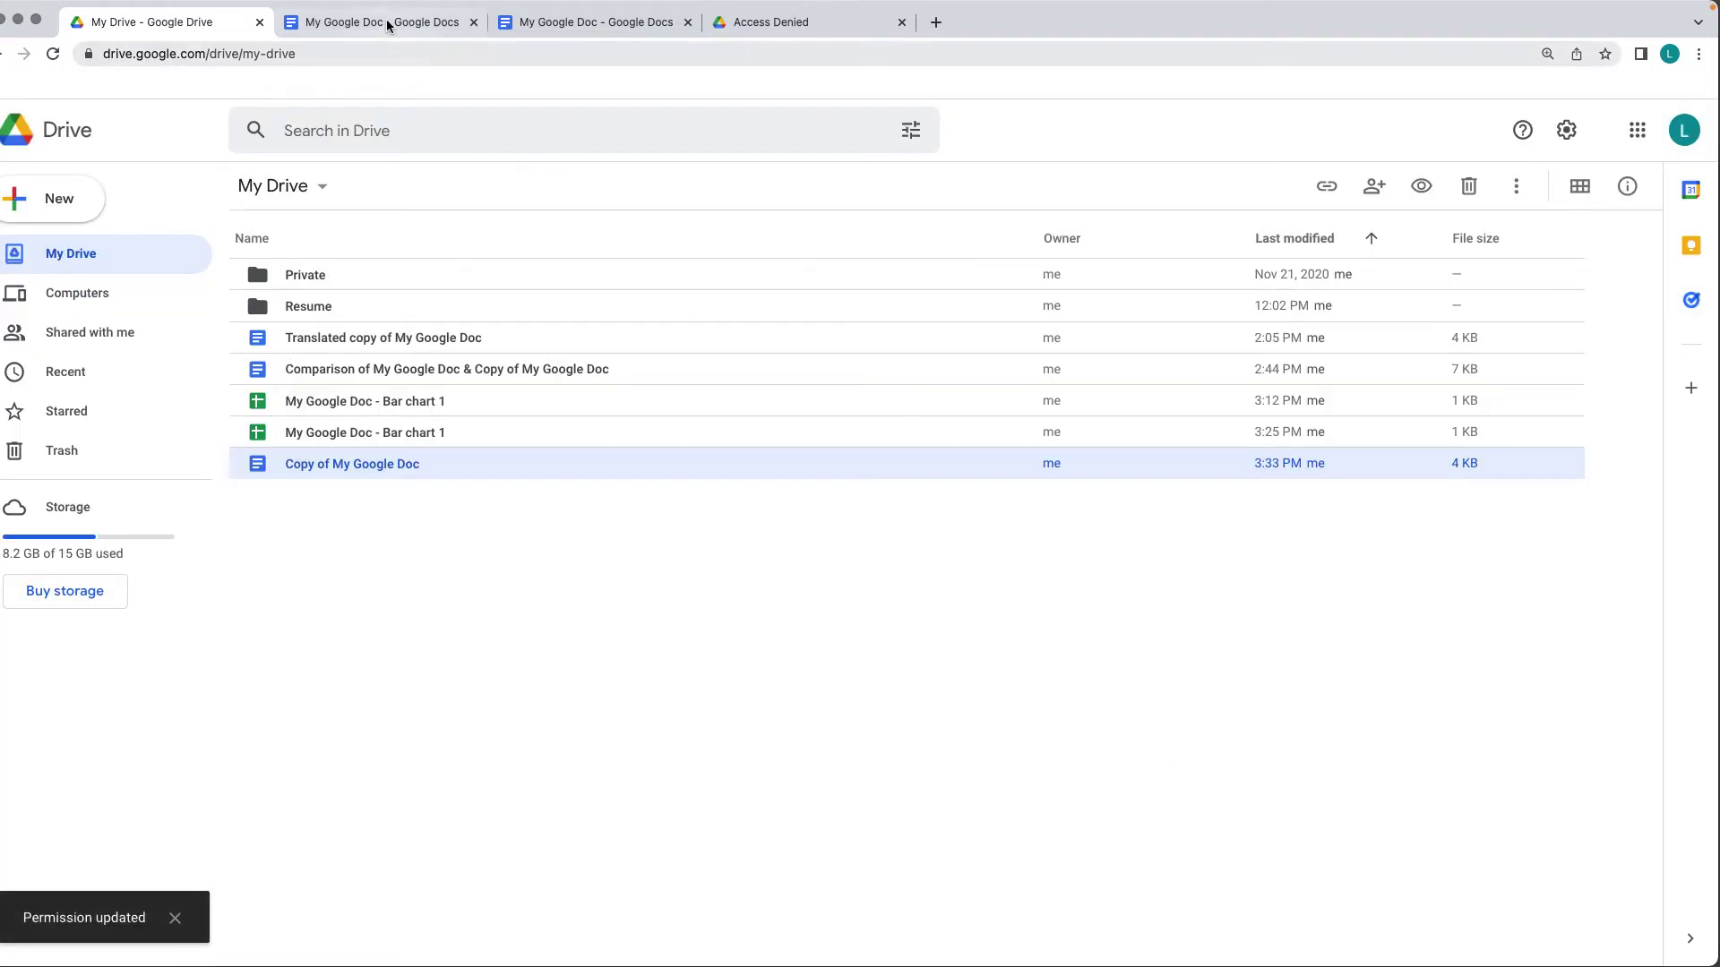
pyautogui.click(388, 25)
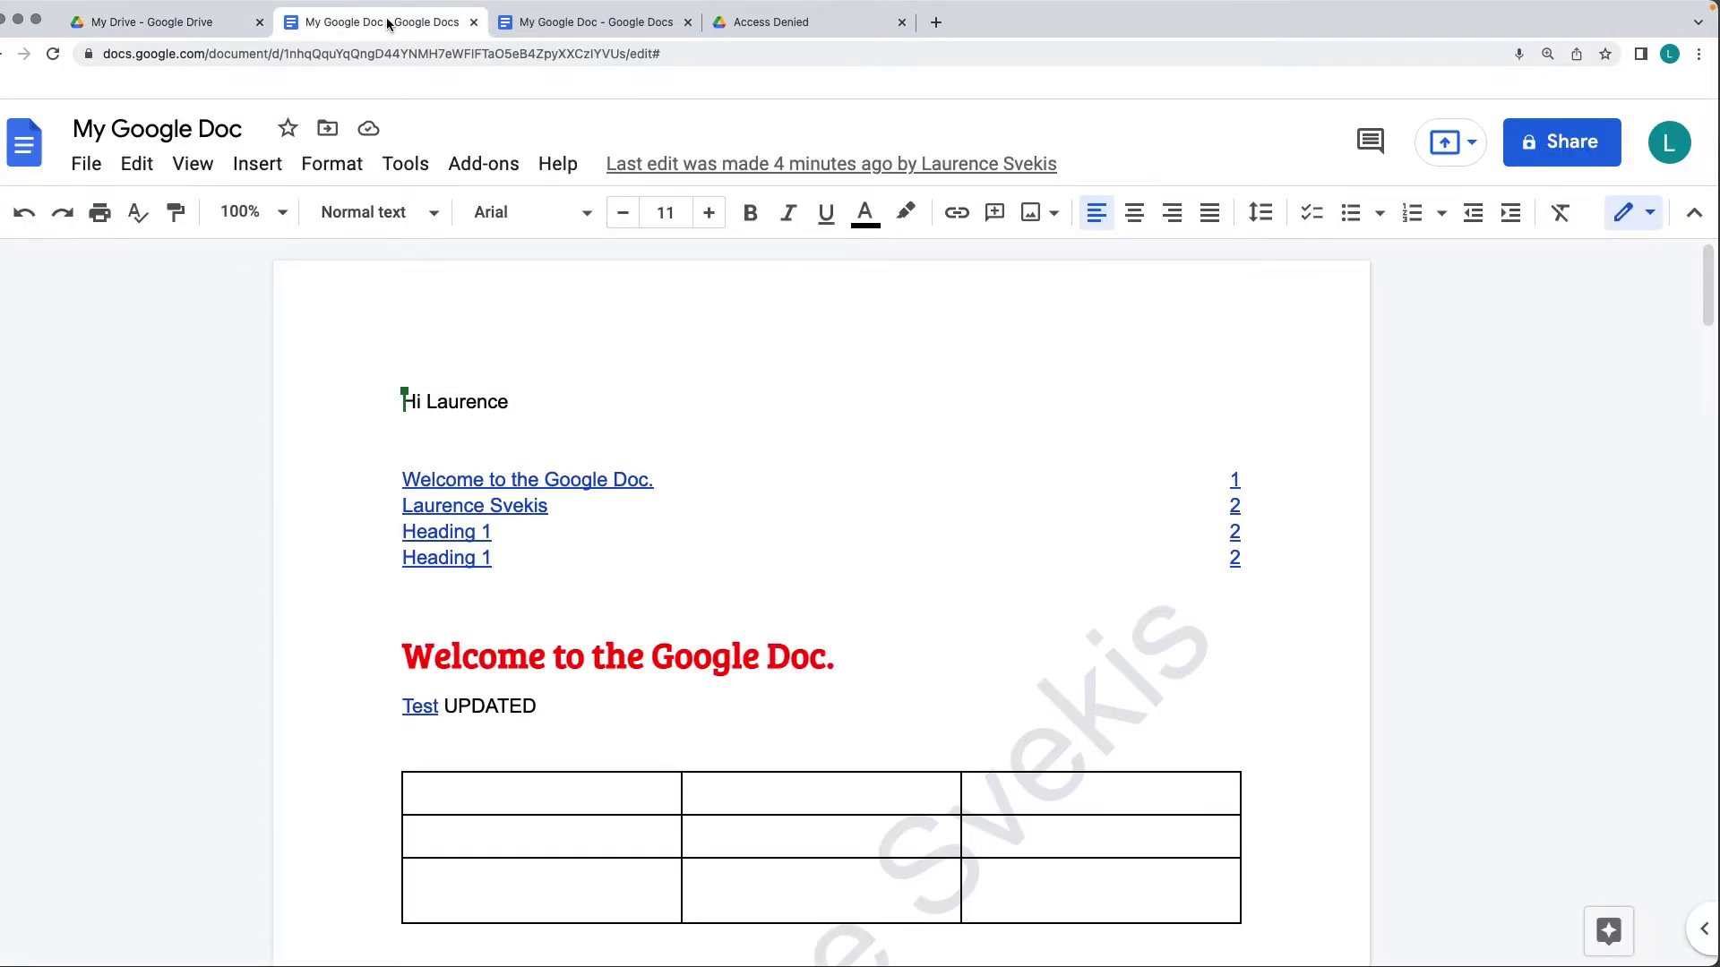
# Reselect the greeting line, check it from both accounts' tabs, then place the cursor below it
pyautogui.click(550, 31)
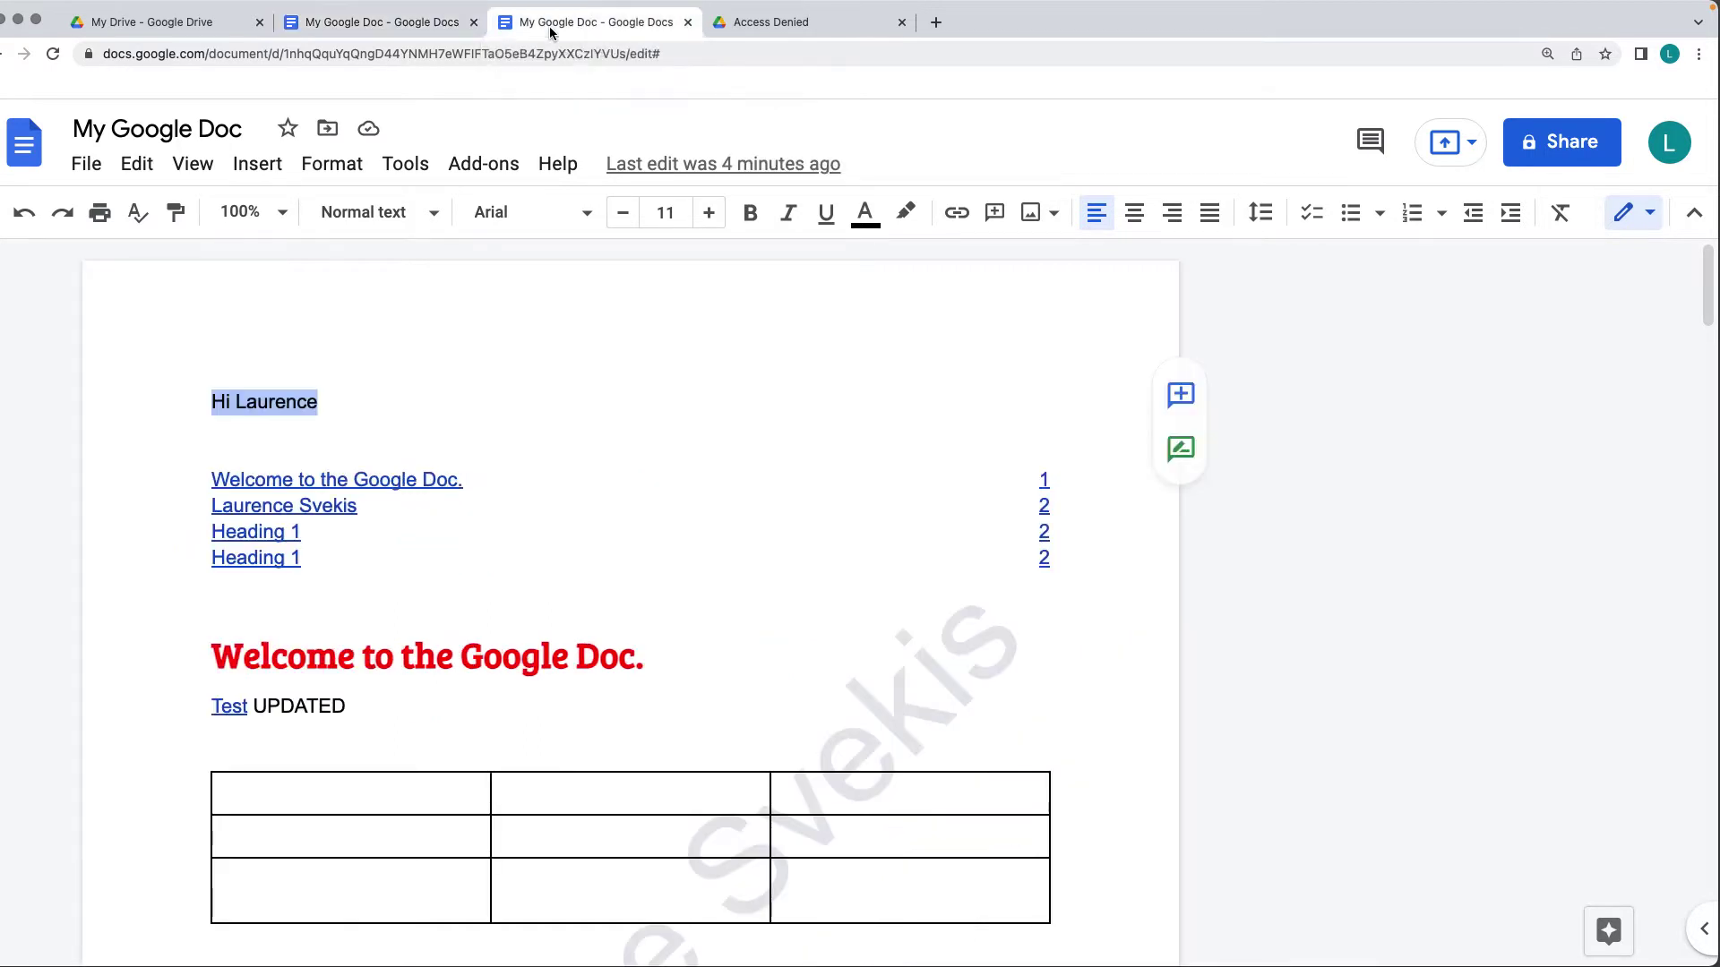
pyautogui.click(386, 391)
pyautogui.moveTo(385, 392); pyautogui.dragTo(177, 392)
pyautogui.click(371, 25)
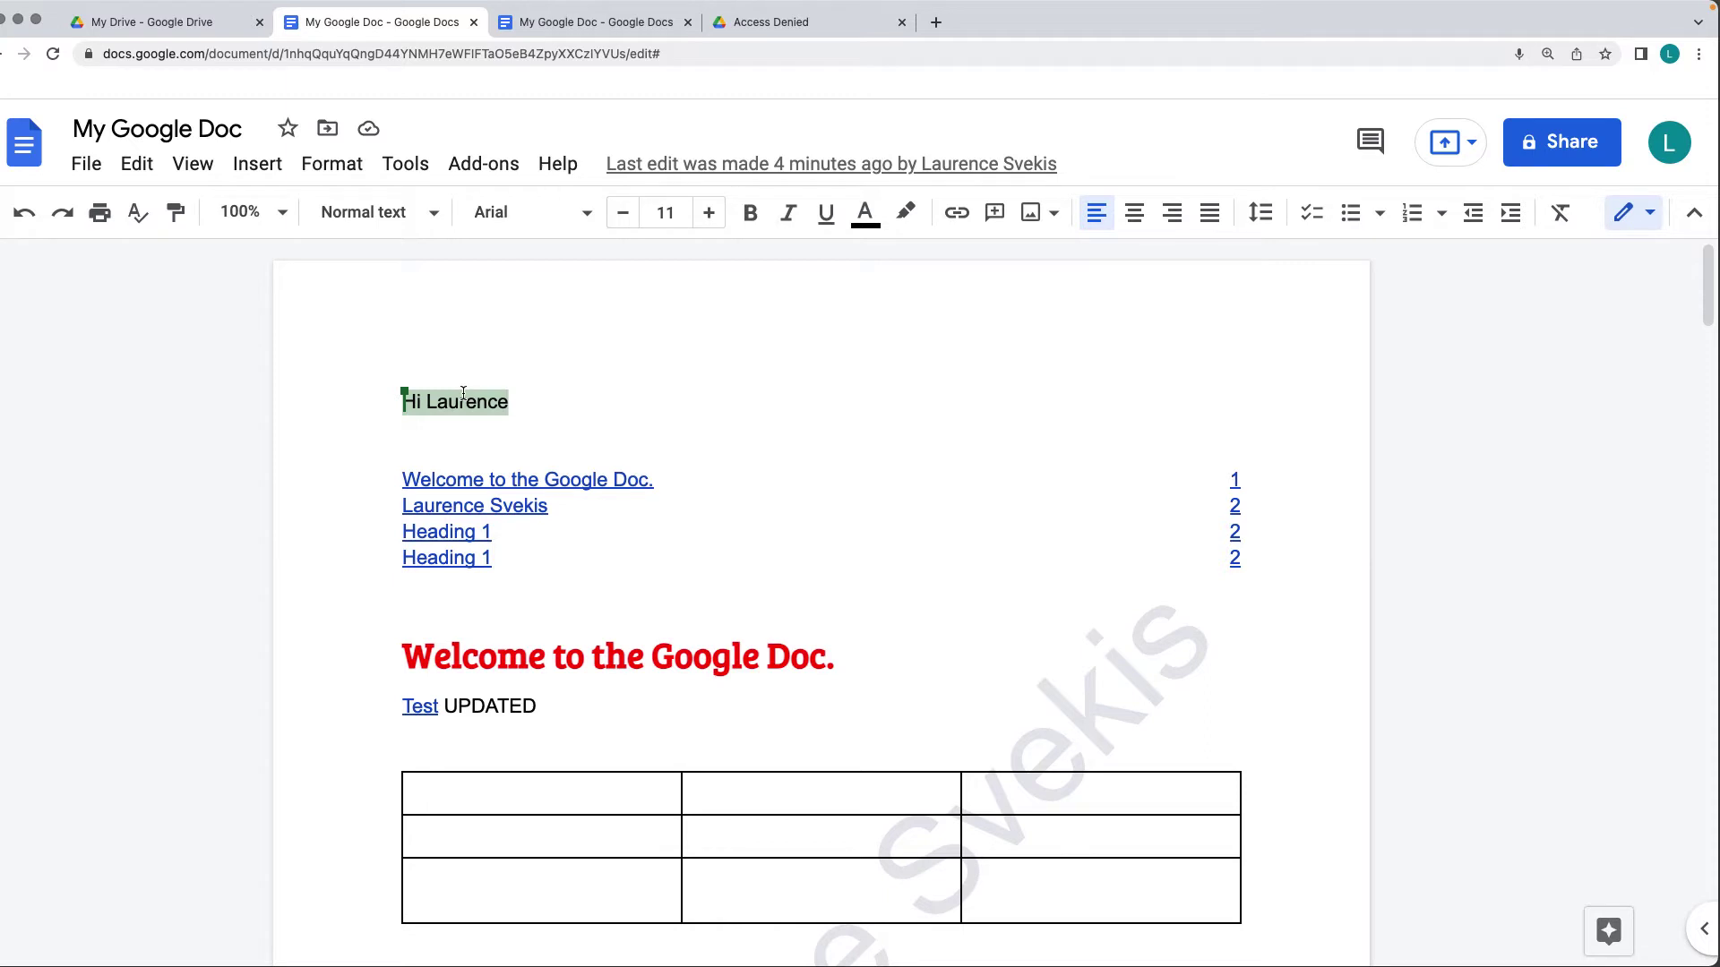
pyautogui.moveTo(400, 394)
pyautogui.click(623, 26)
pyautogui.click(412, 27)
pyautogui.click(527, 432)
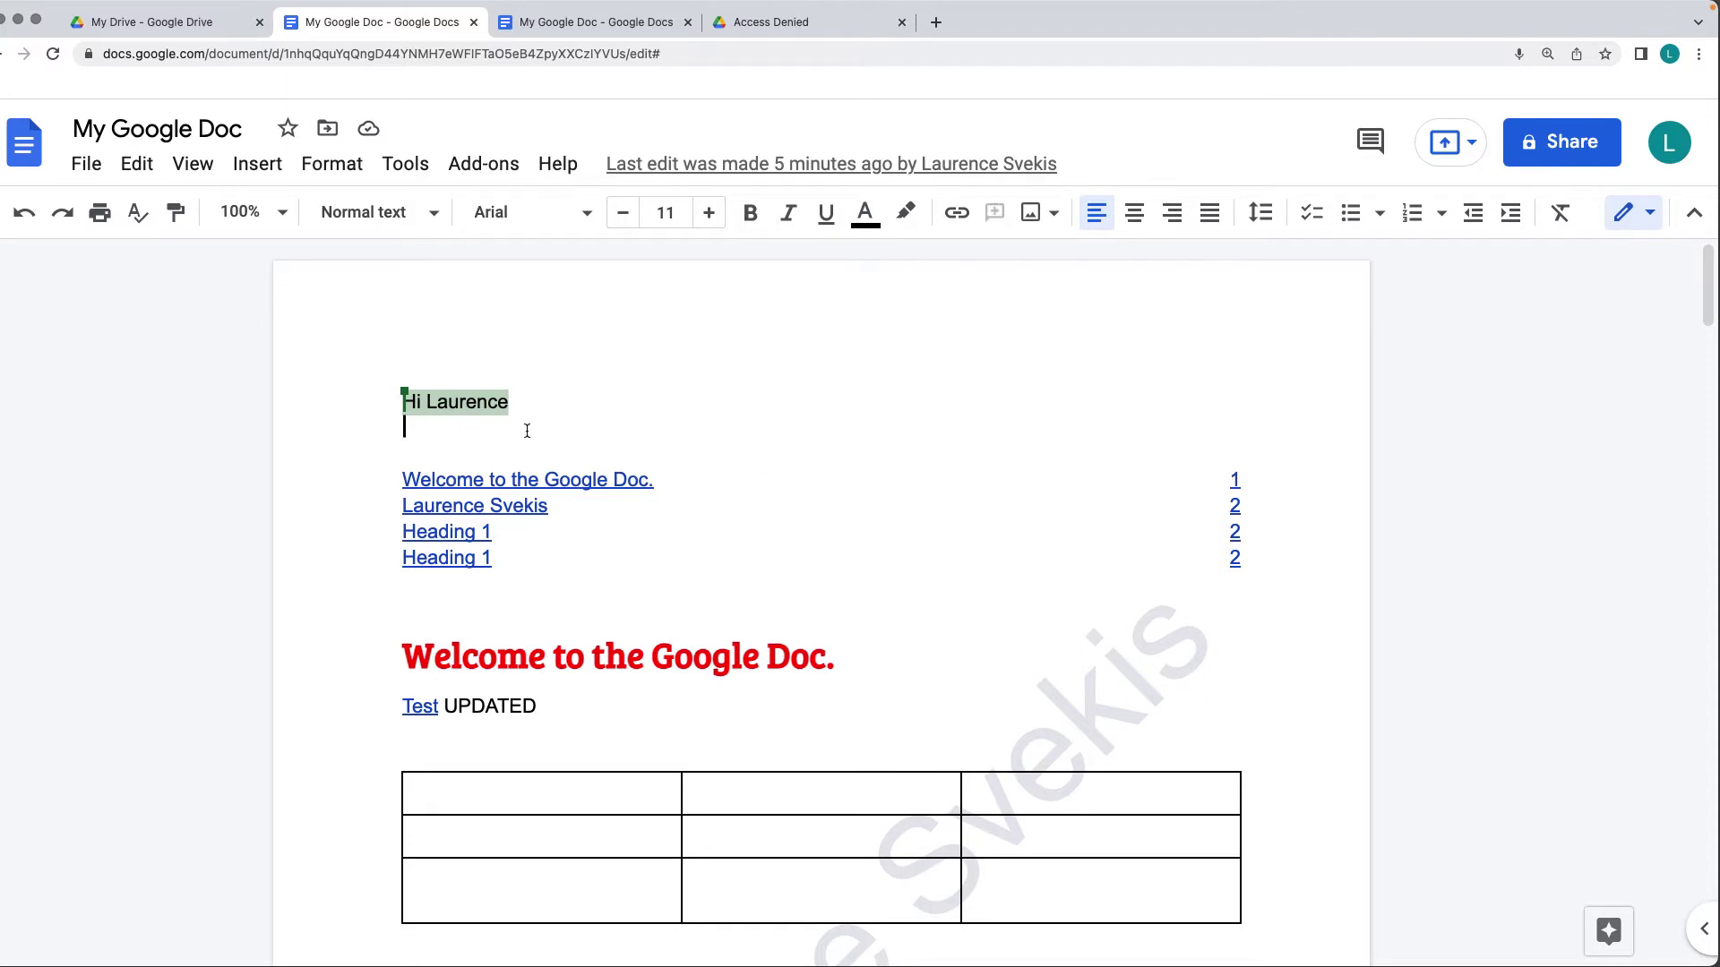
# Start emailing the collaborators, then request access to My Google Doc from the second account
pyautogui.click(89, 172)
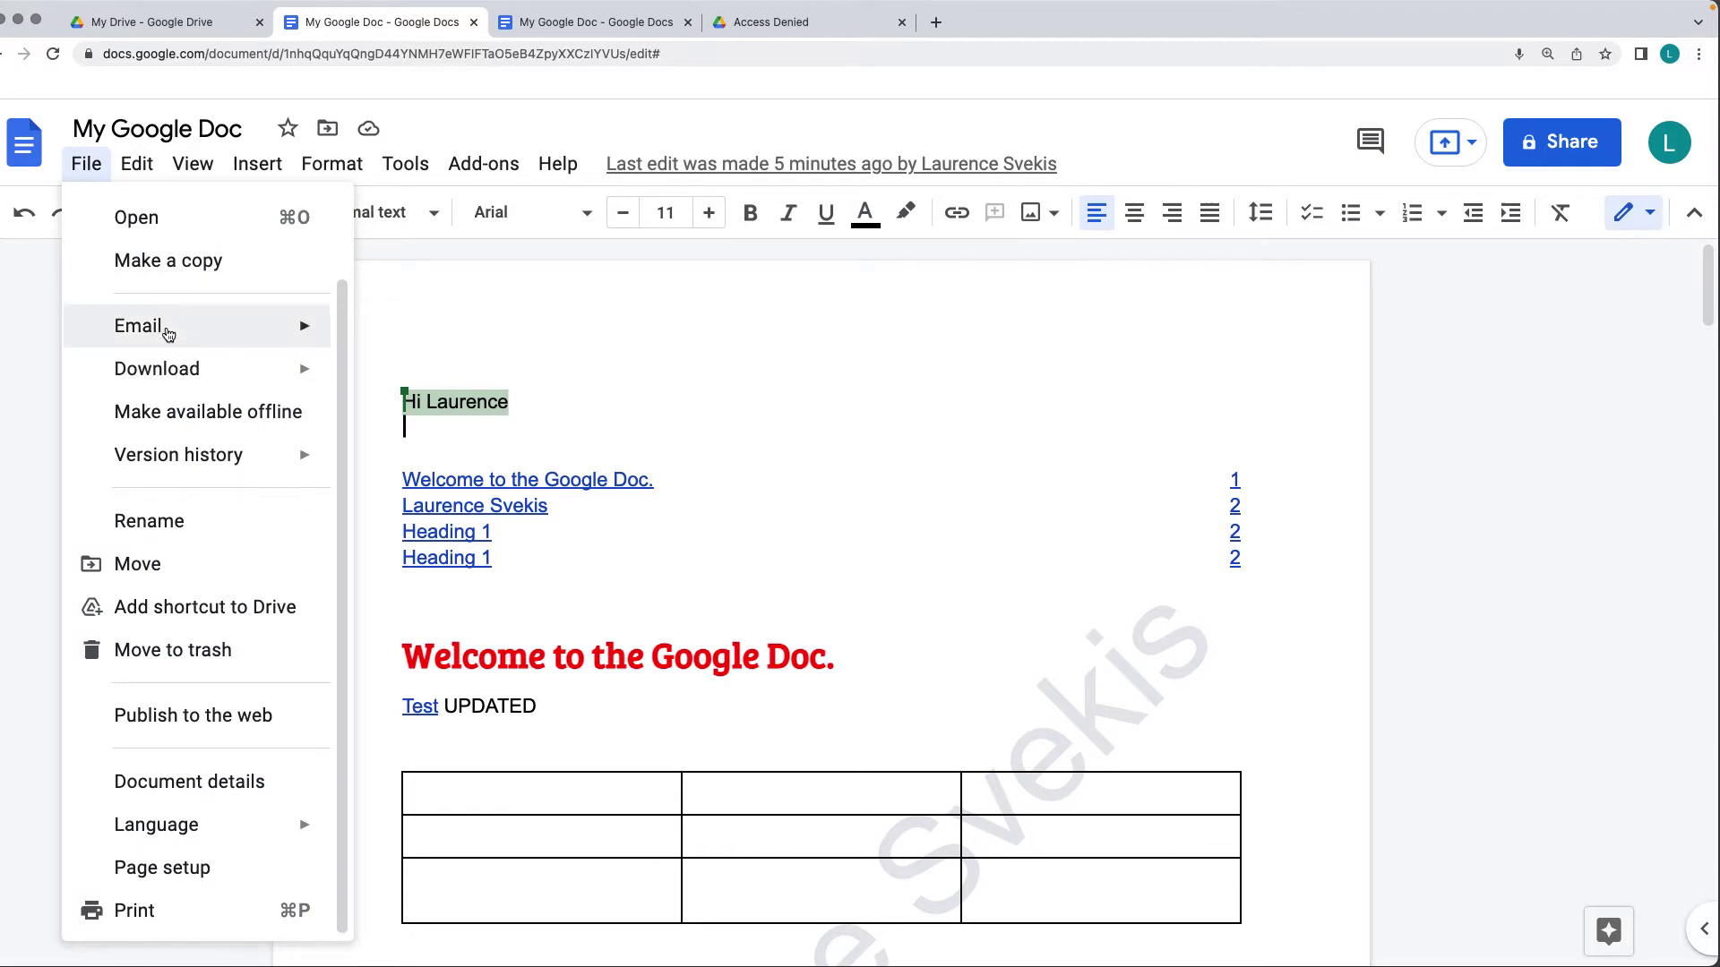
pyautogui.moveTo(169, 333)
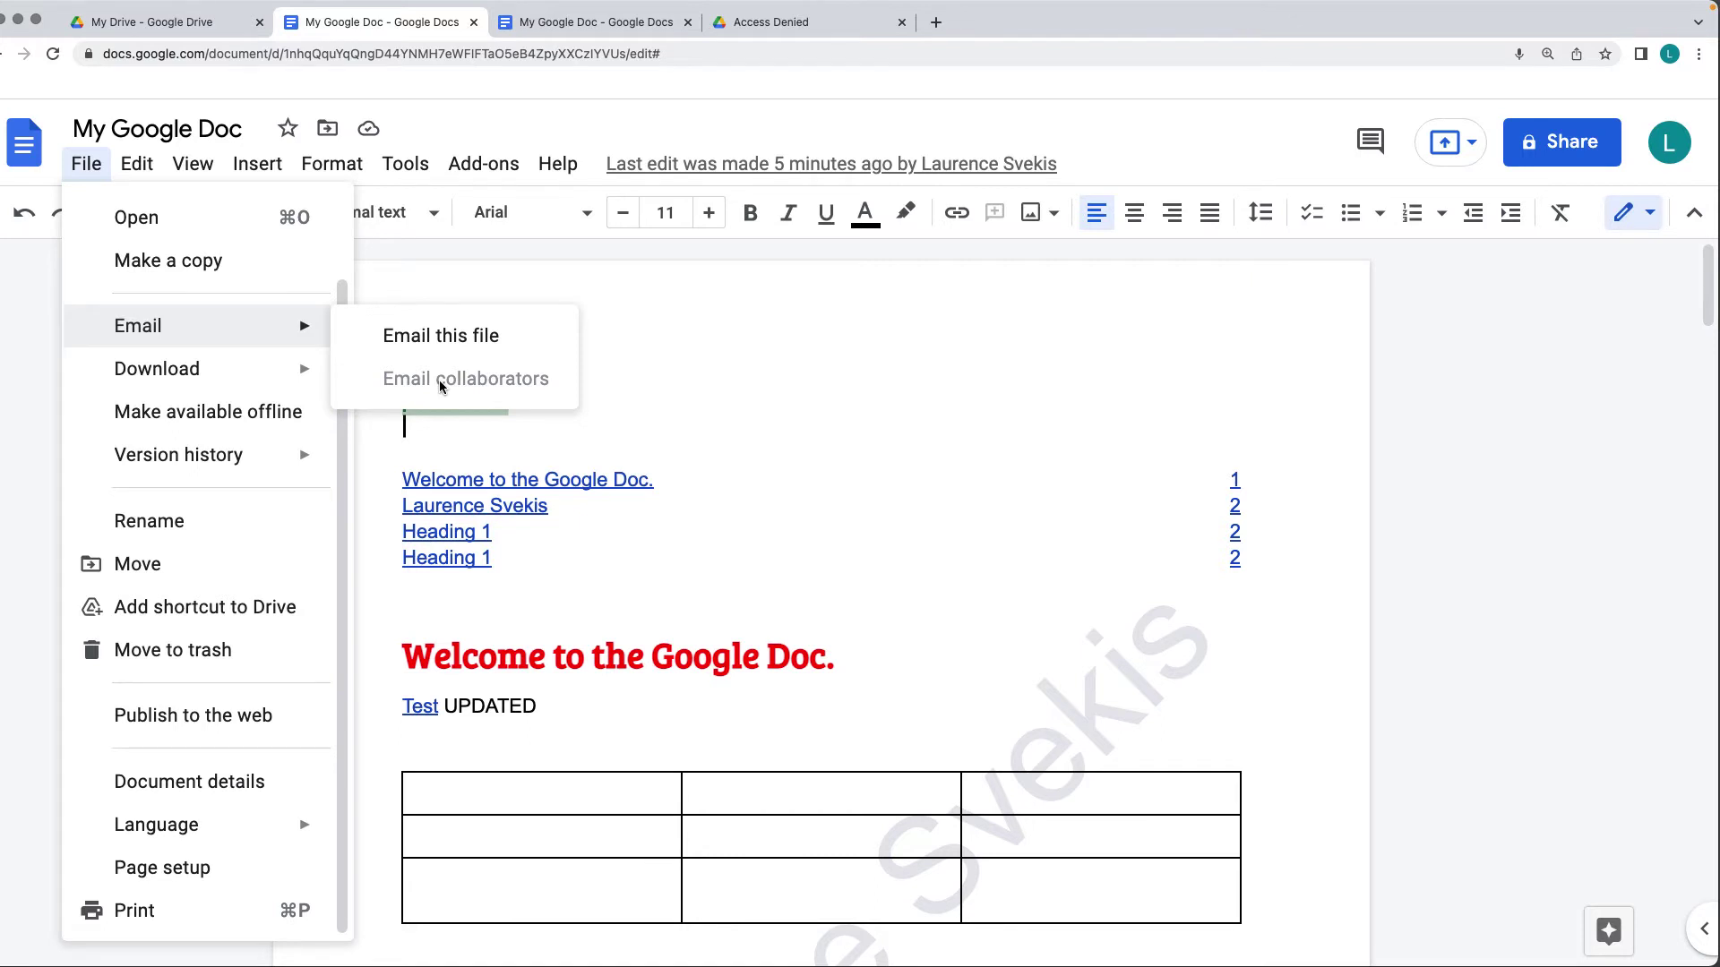
pyautogui.click(779, 22)
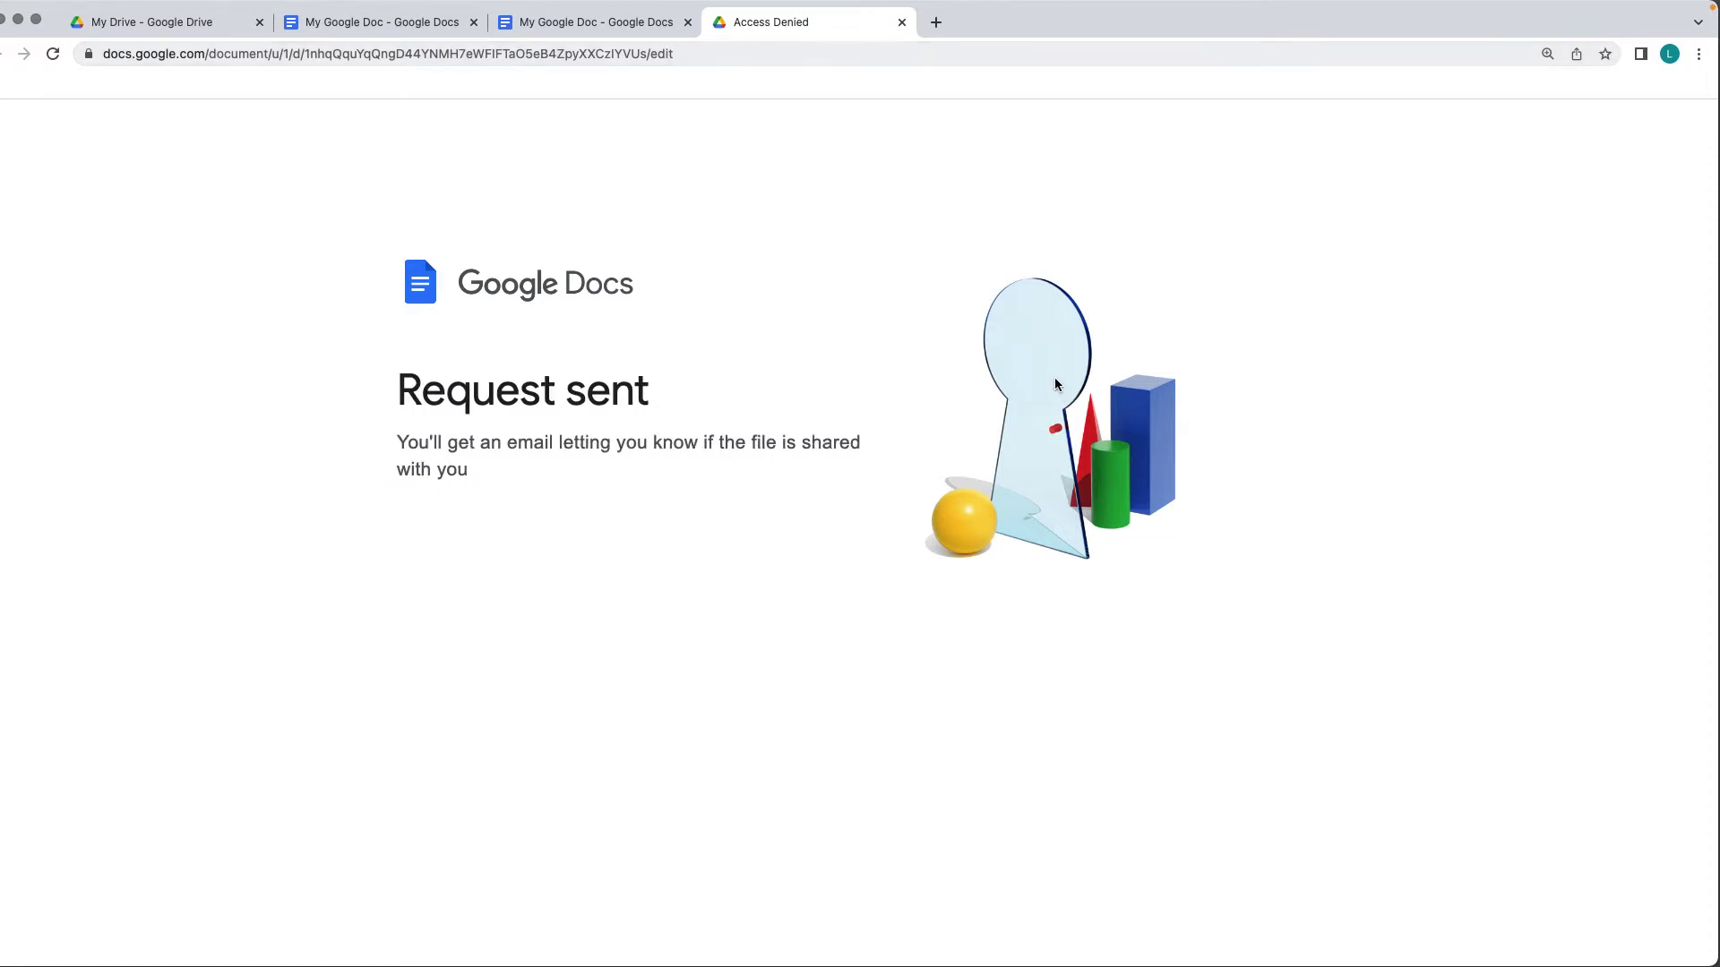
# Open Gmail in a new tab to find the share request for My Google Doc
pyautogui.click(934, 22)
pyautogui.click(1547, 126)
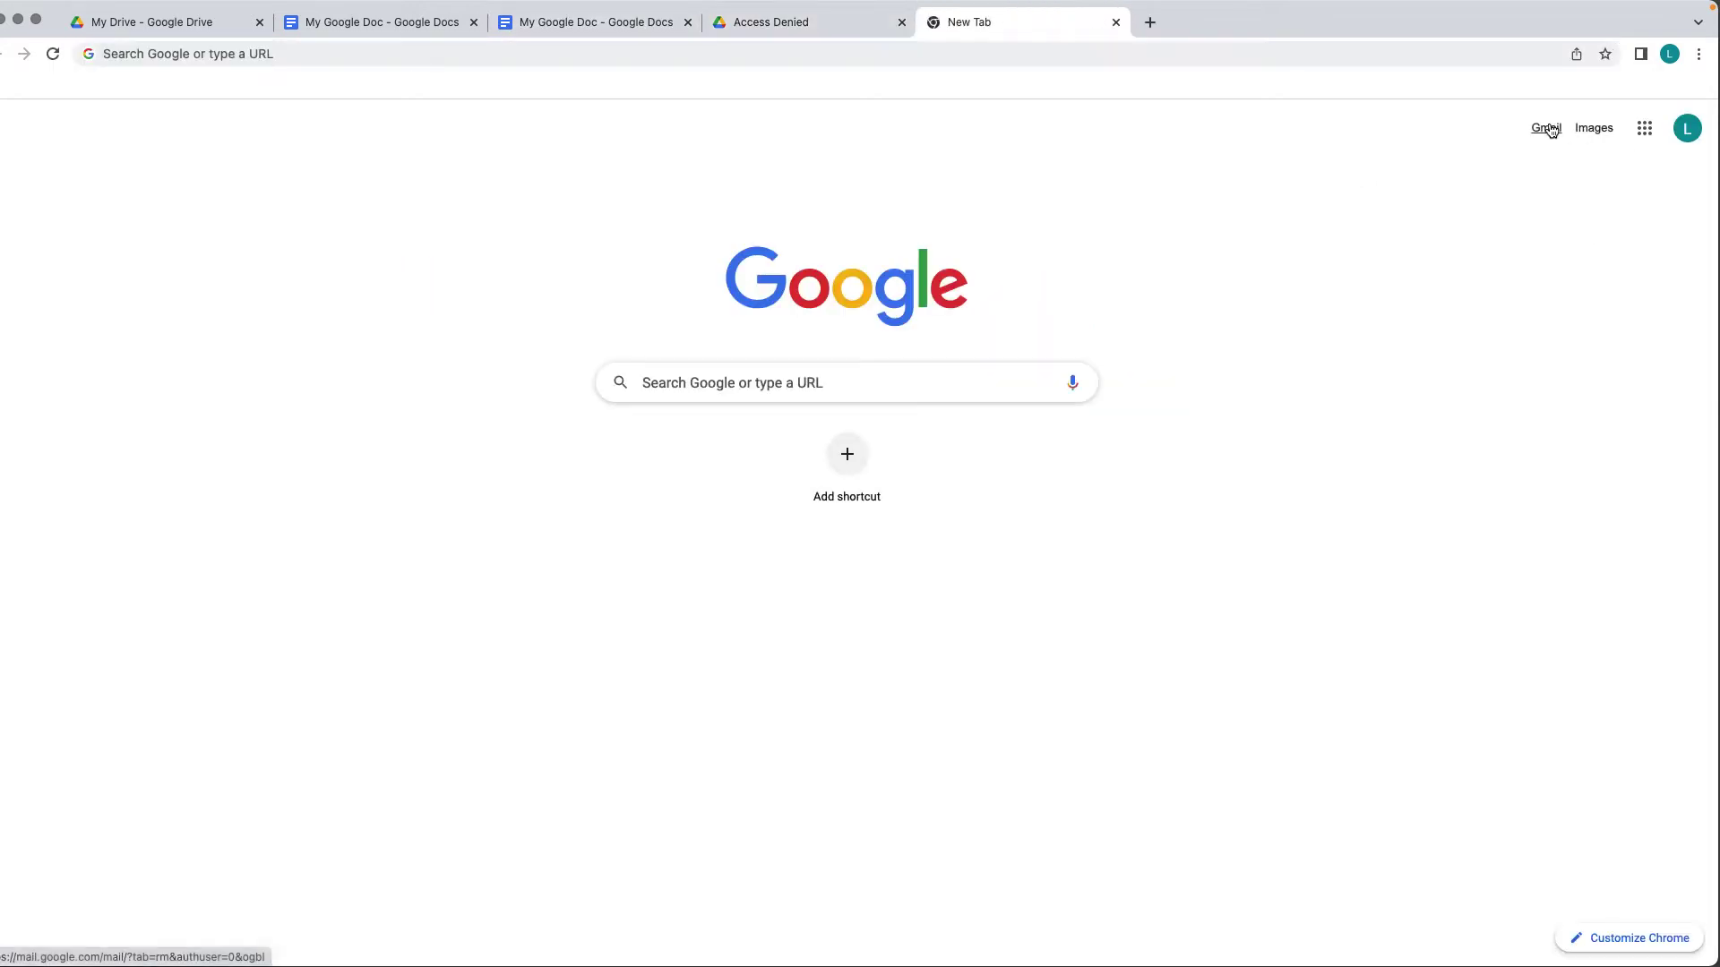
pyautogui.moveTo(1008, 367)
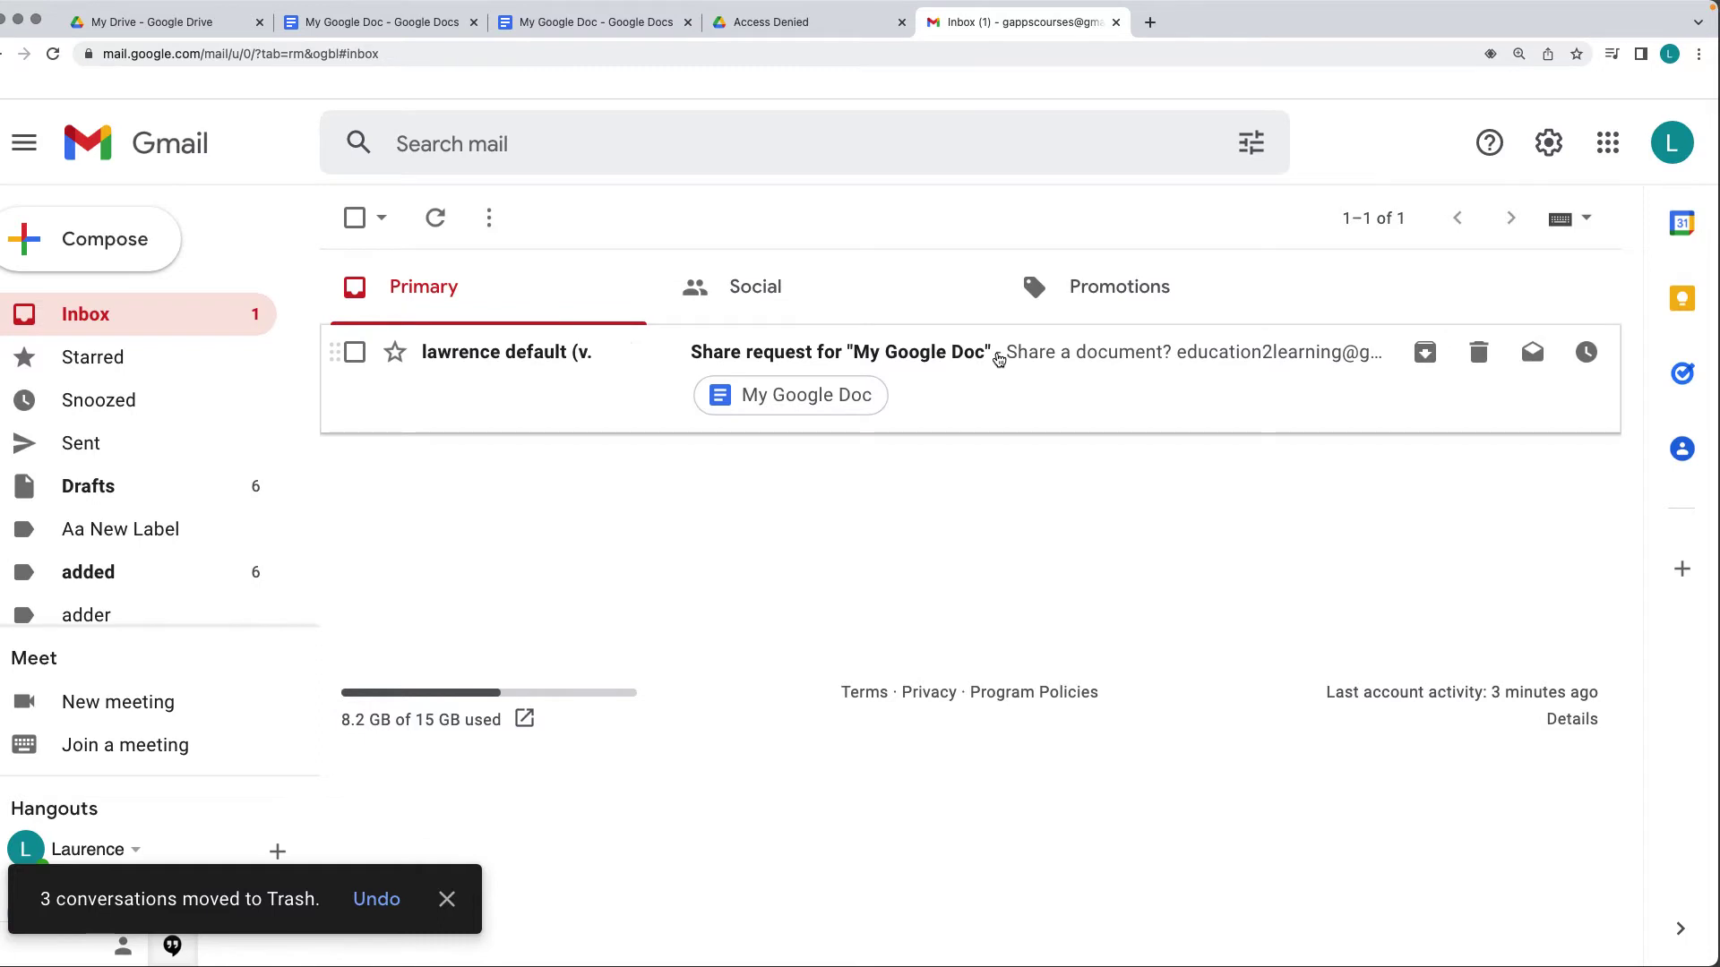
# Approve the share request with Editor access, then reload the second account's tab to open the doc
pyautogui.click(999, 358)
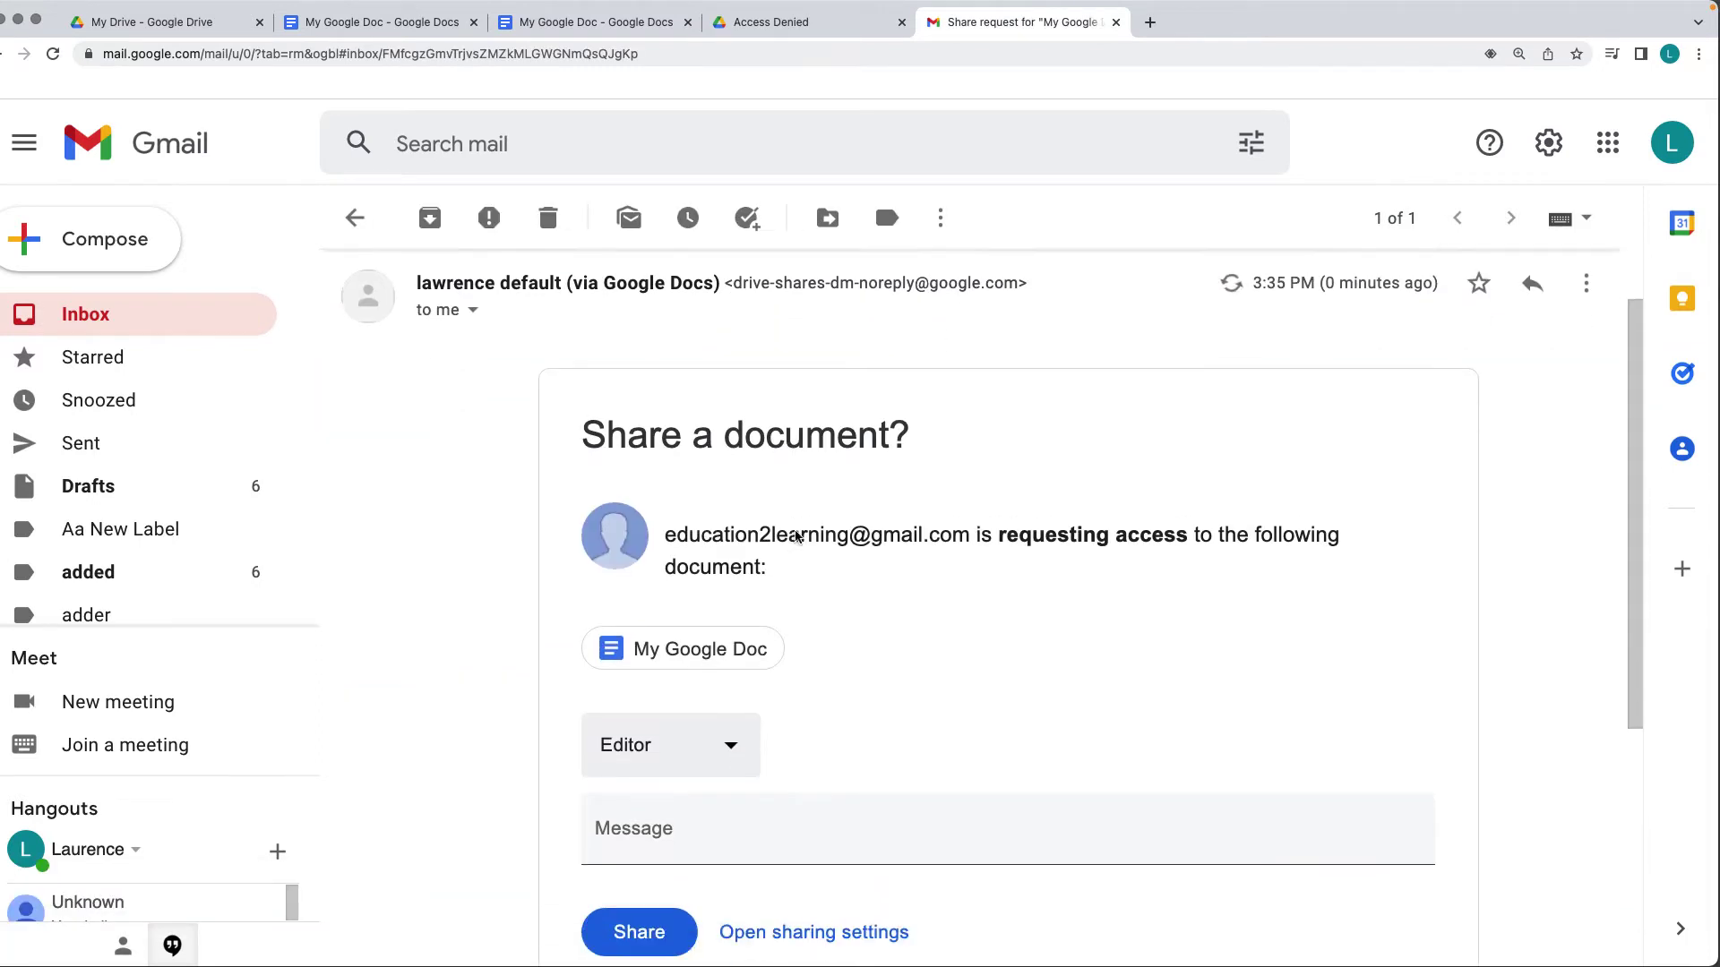
pyautogui.scroll(-5, 852, 515)
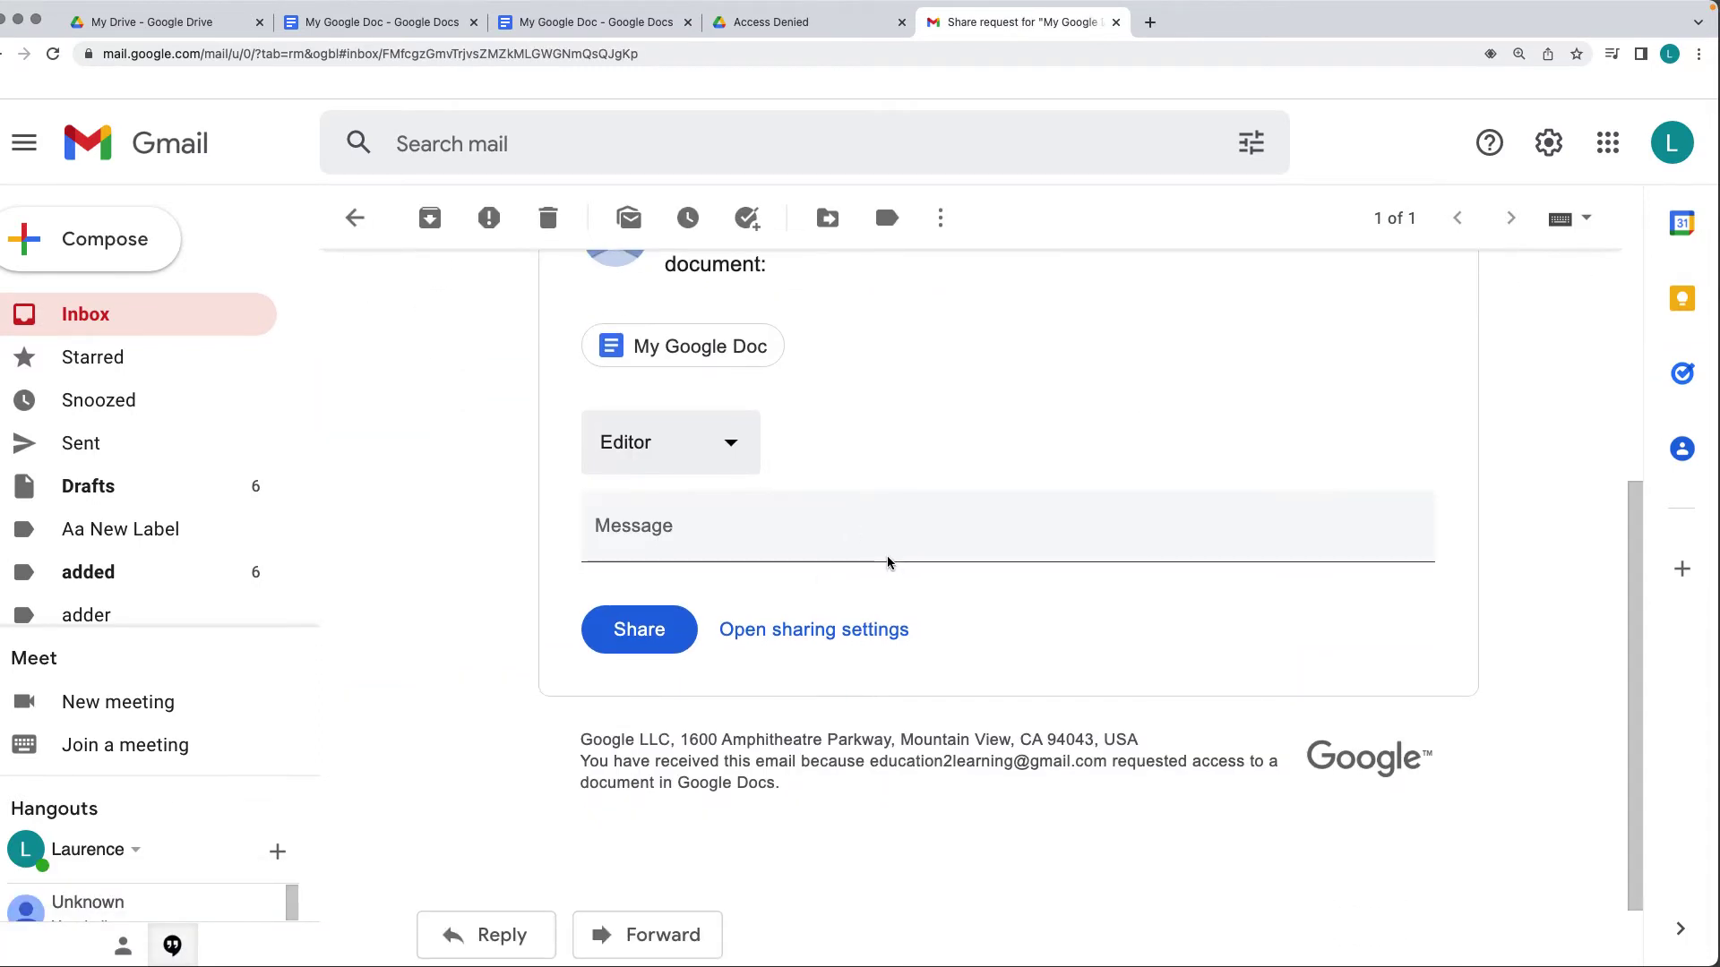
pyautogui.scroll(3, 888, 561)
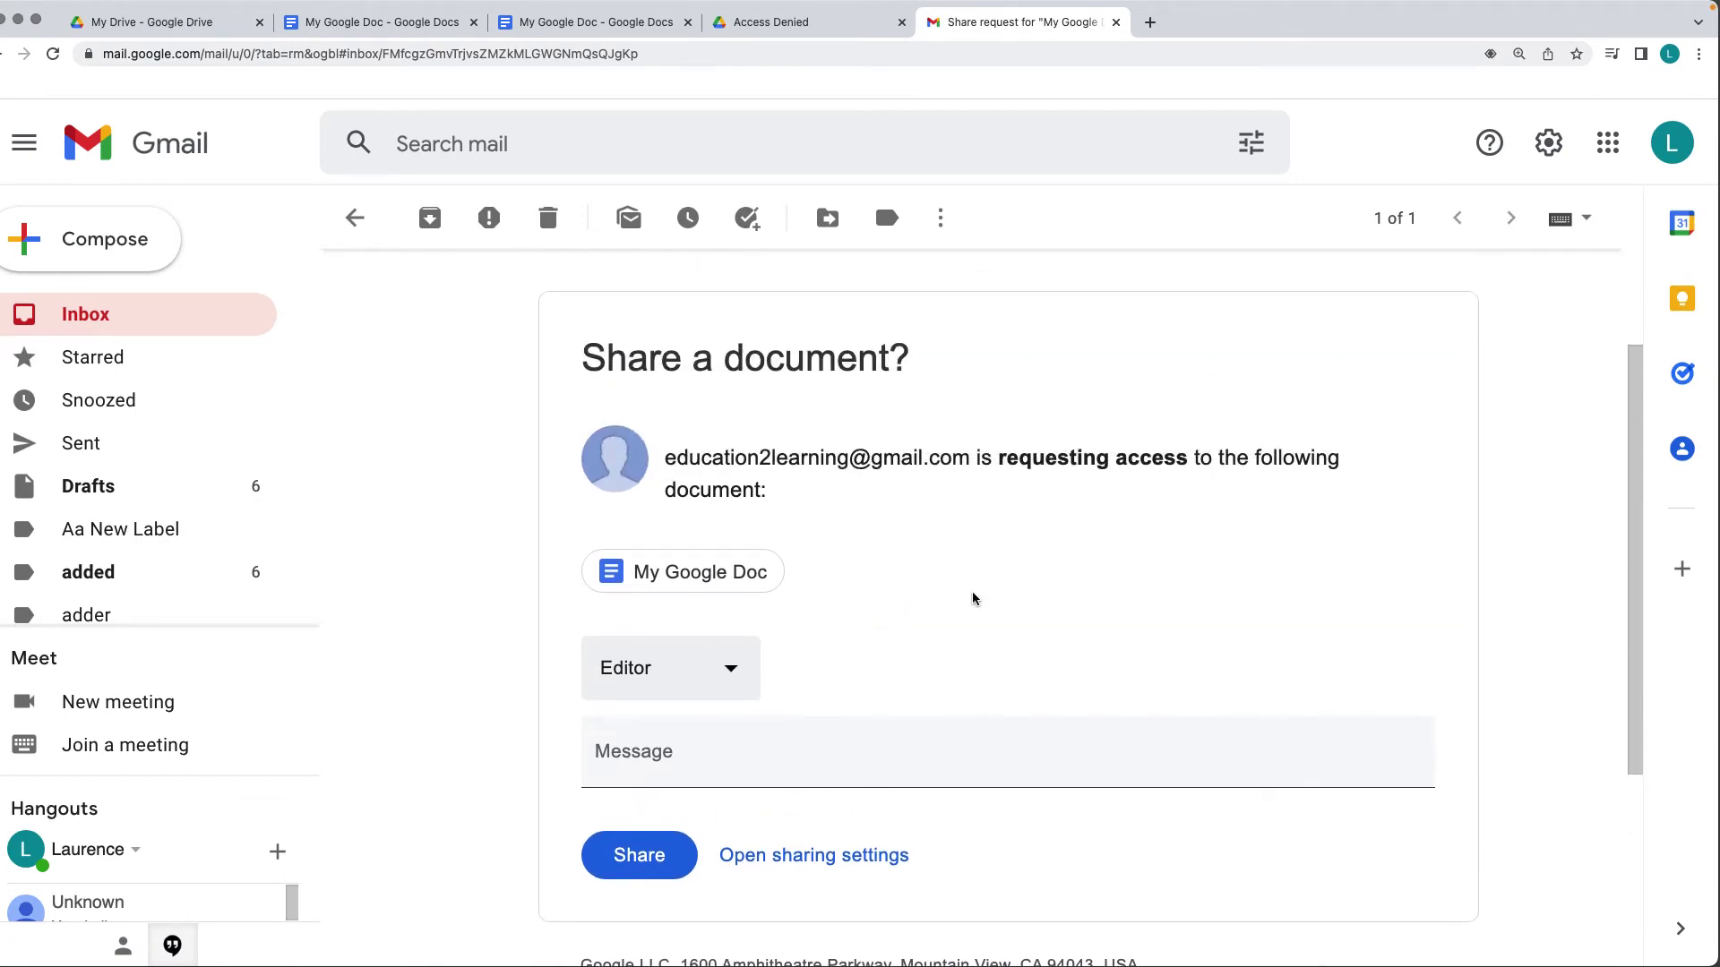
pyautogui.click(739, 676)
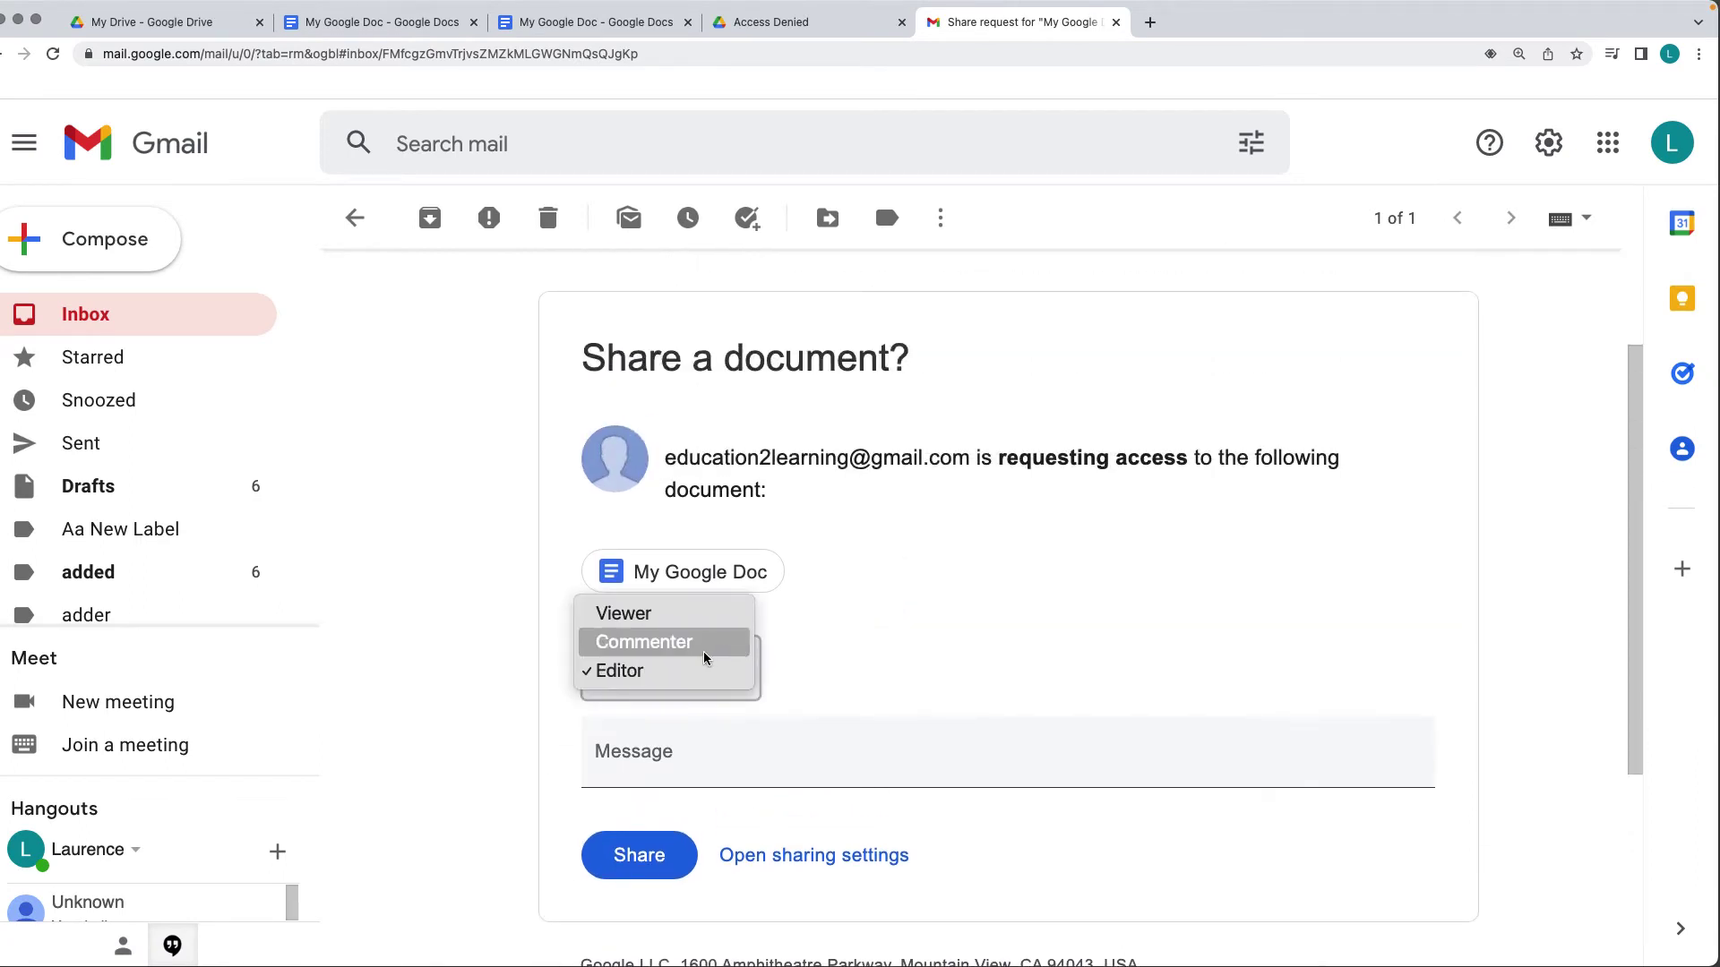
pyautogui.click(965, 638)
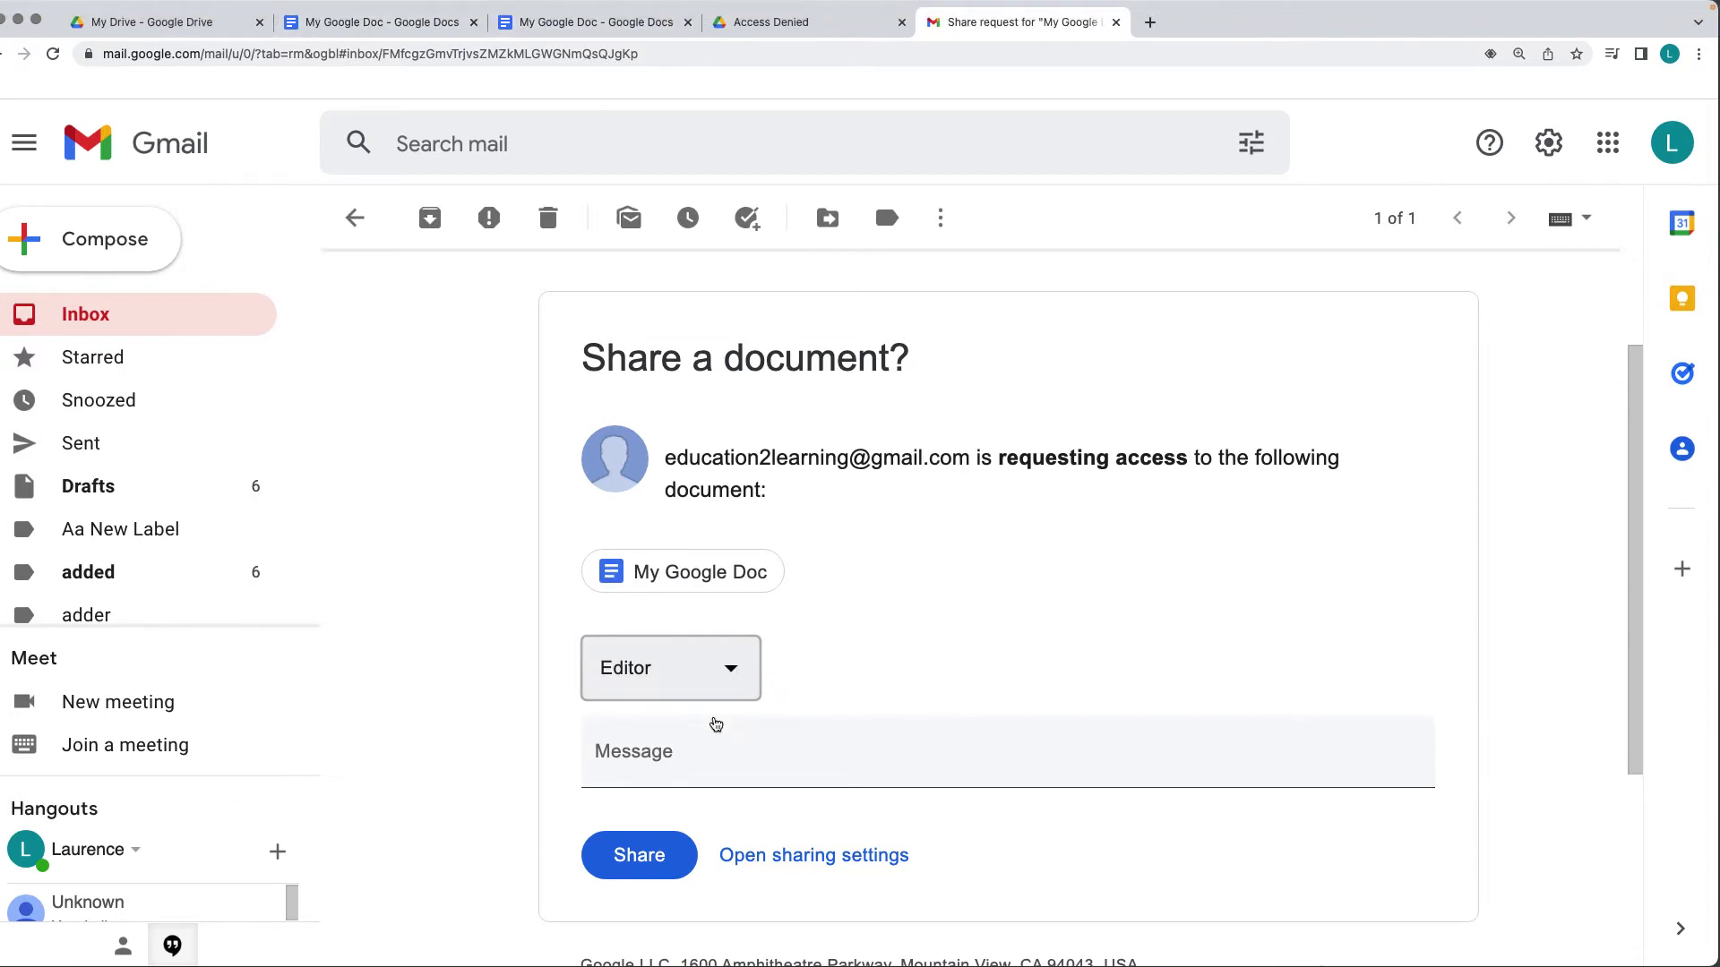
pyautogui.click(640, 862)
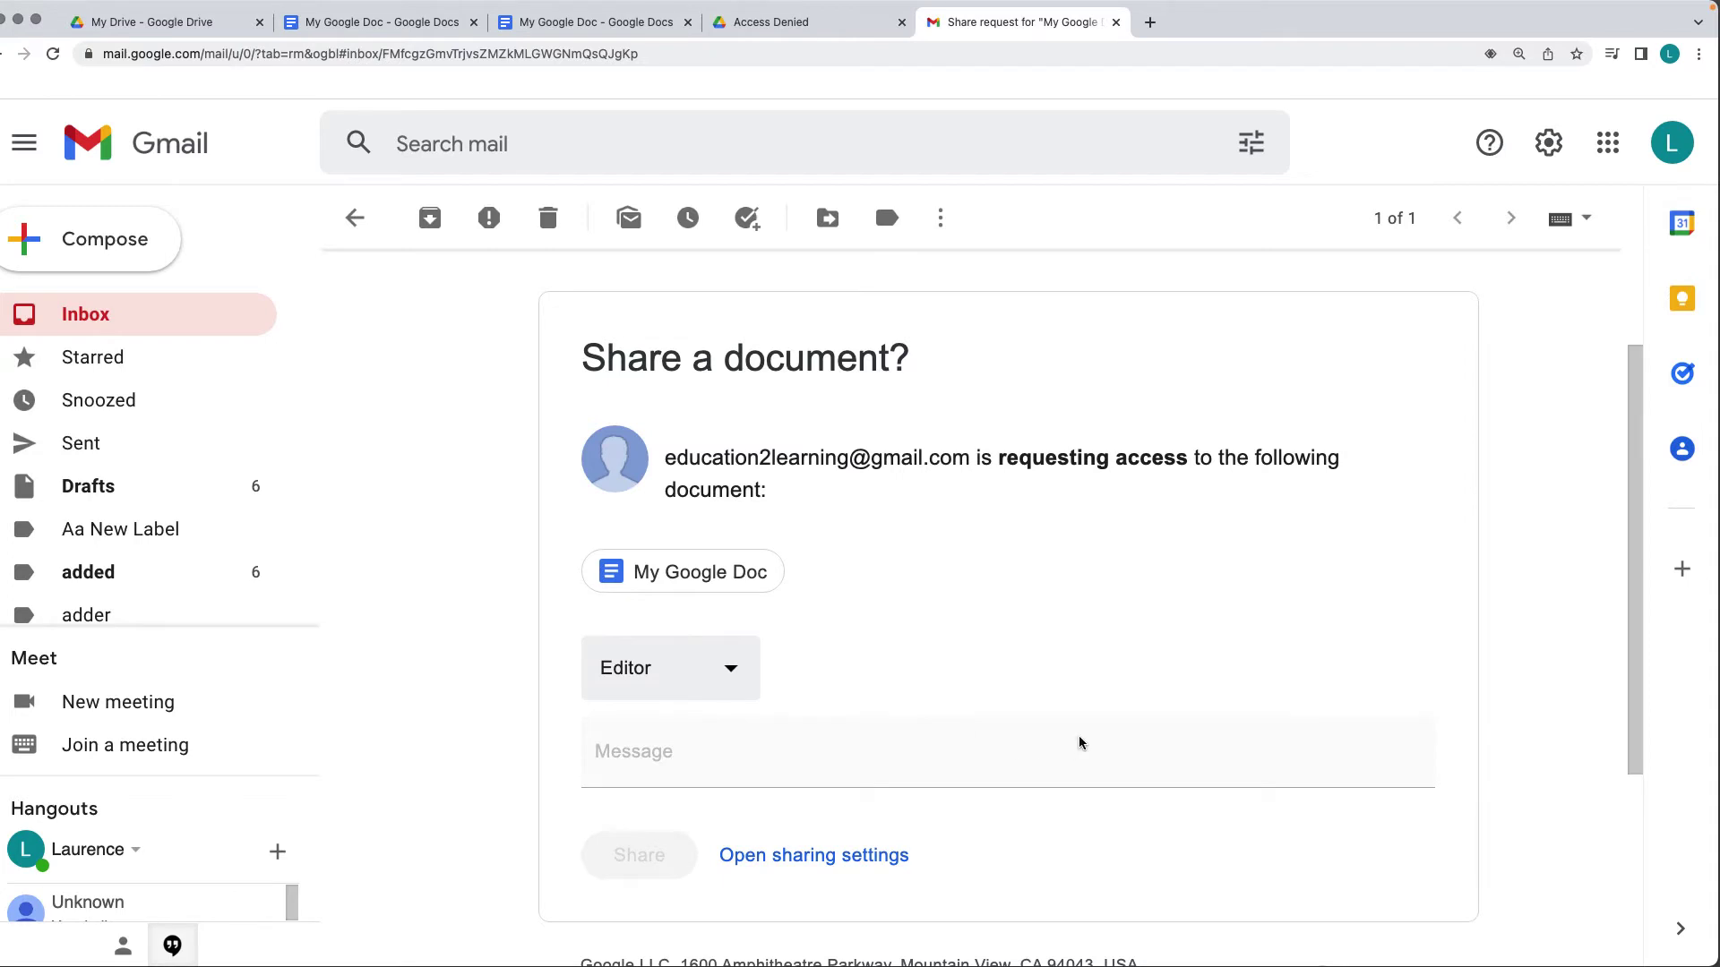
pyautogui.click(770, 21)
pyautogui.click(58, 59)
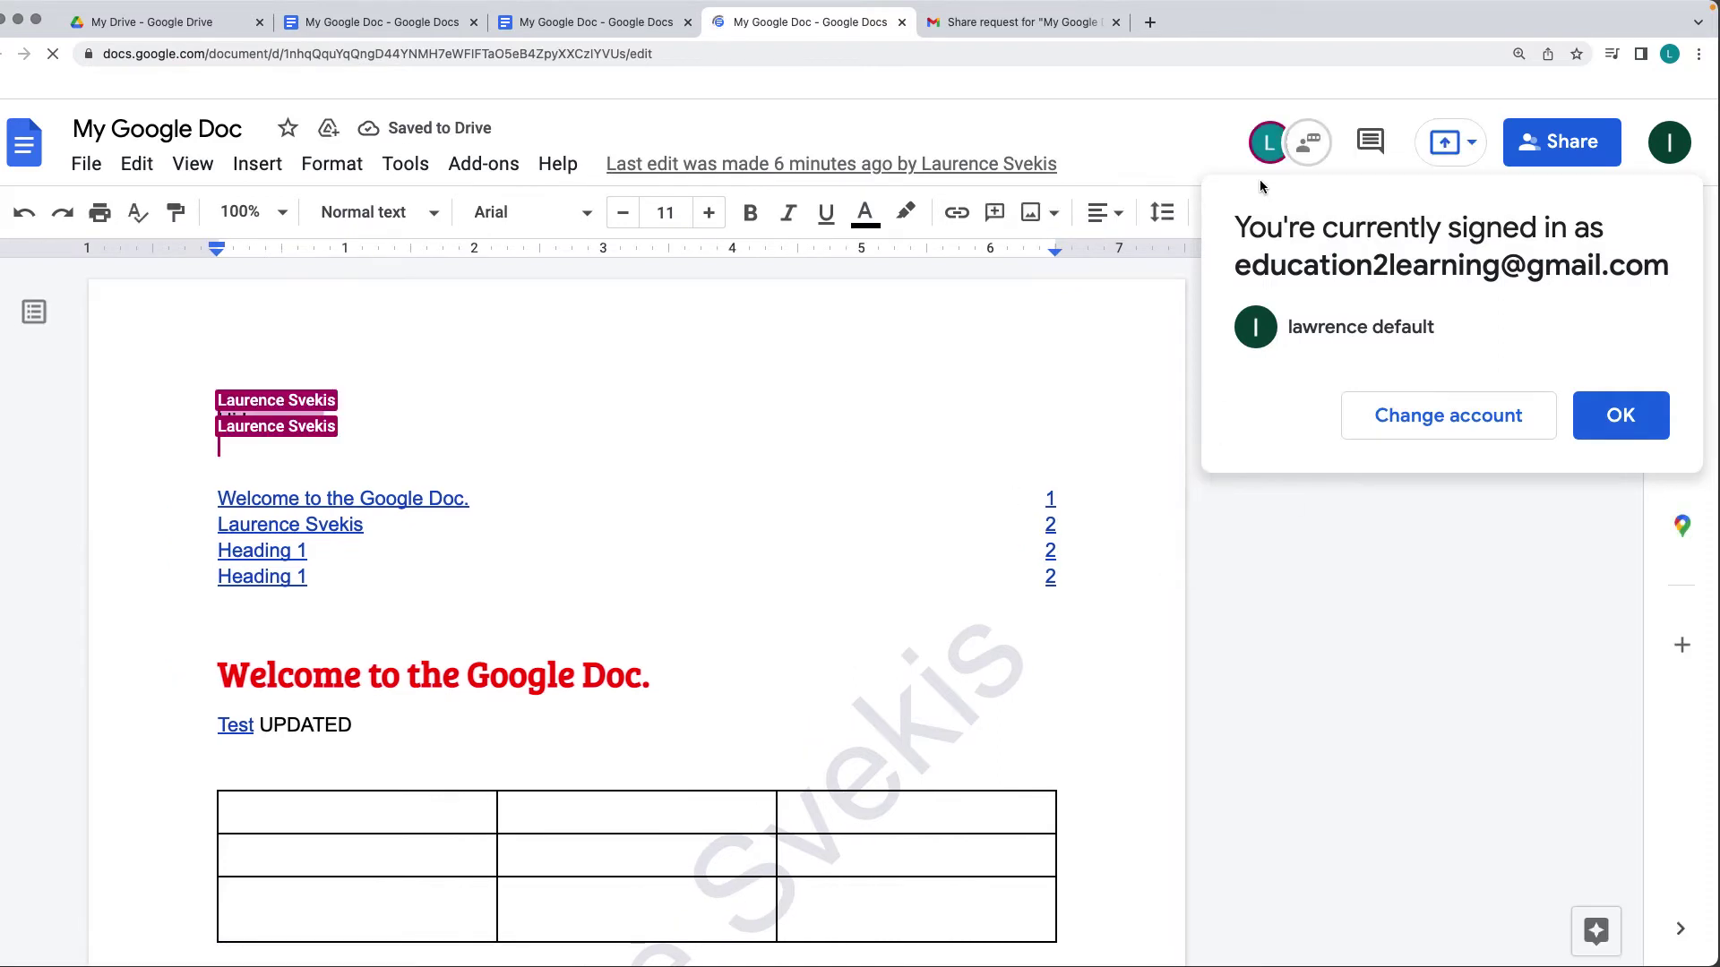
# Dismiss the 'You're currently signed in as' notice and show the collaborator's profile card
pyautogui.click(1615, 420)
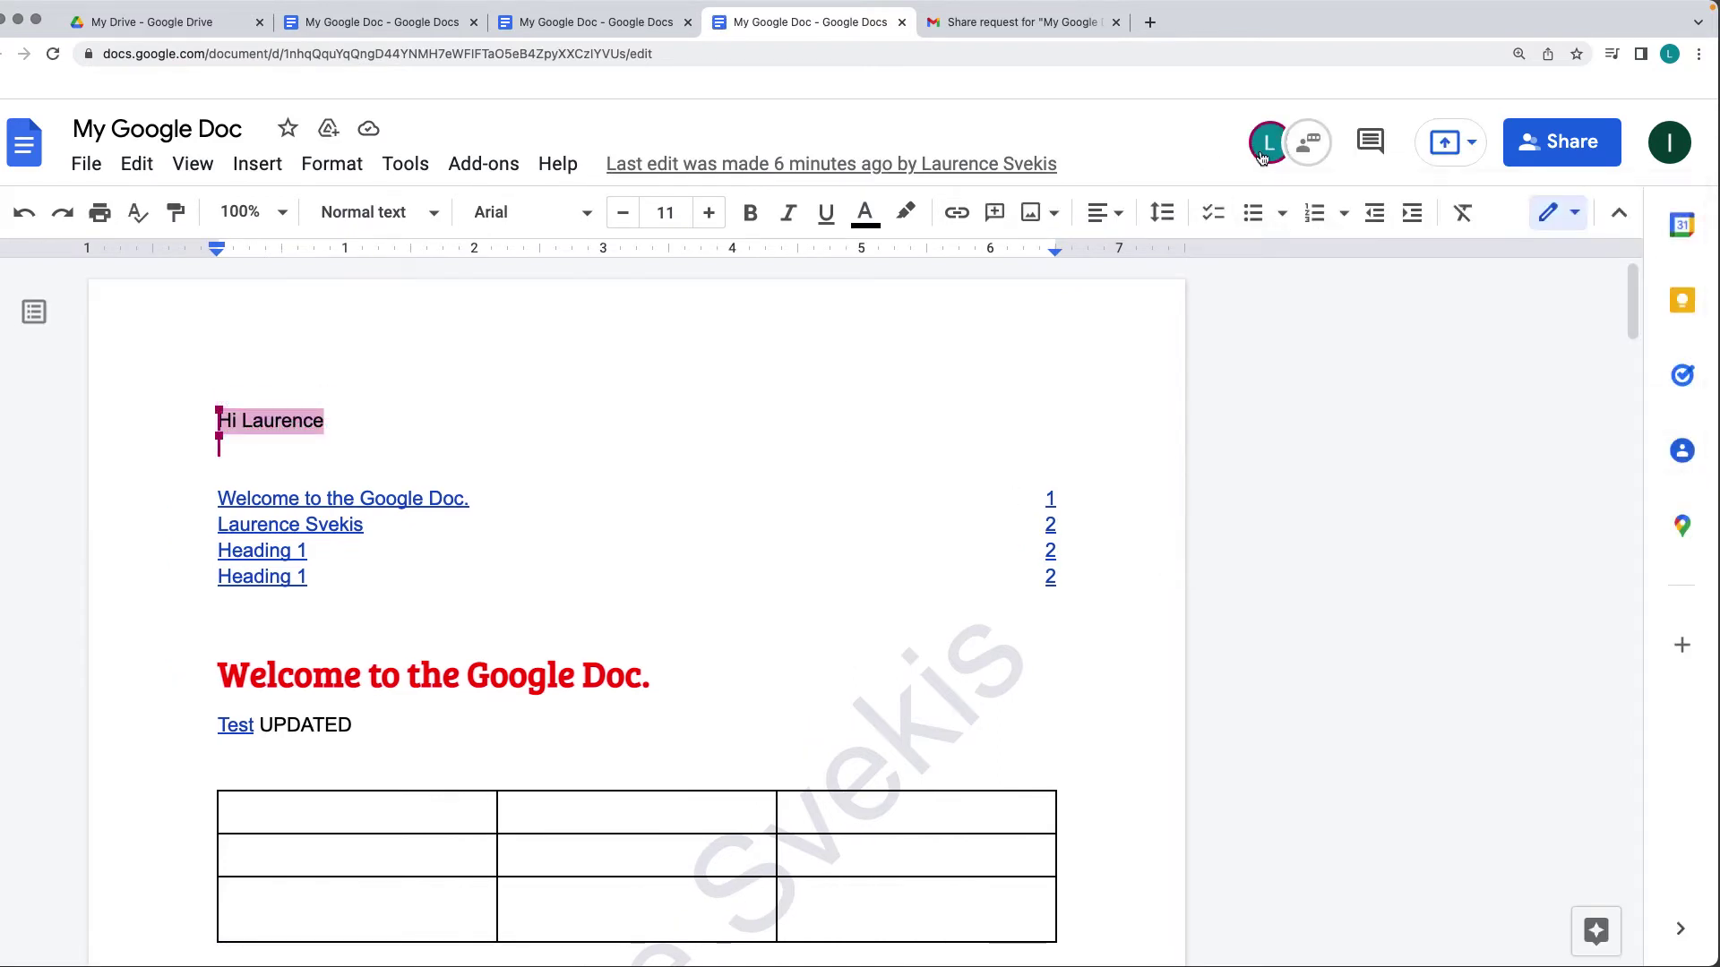
pyautogui.moveTo(1261, 158)
# Type 'ffgfgf' below the greeting in the owner's copy and watch it sync to the other tab
pyautogui.click(345, 23)
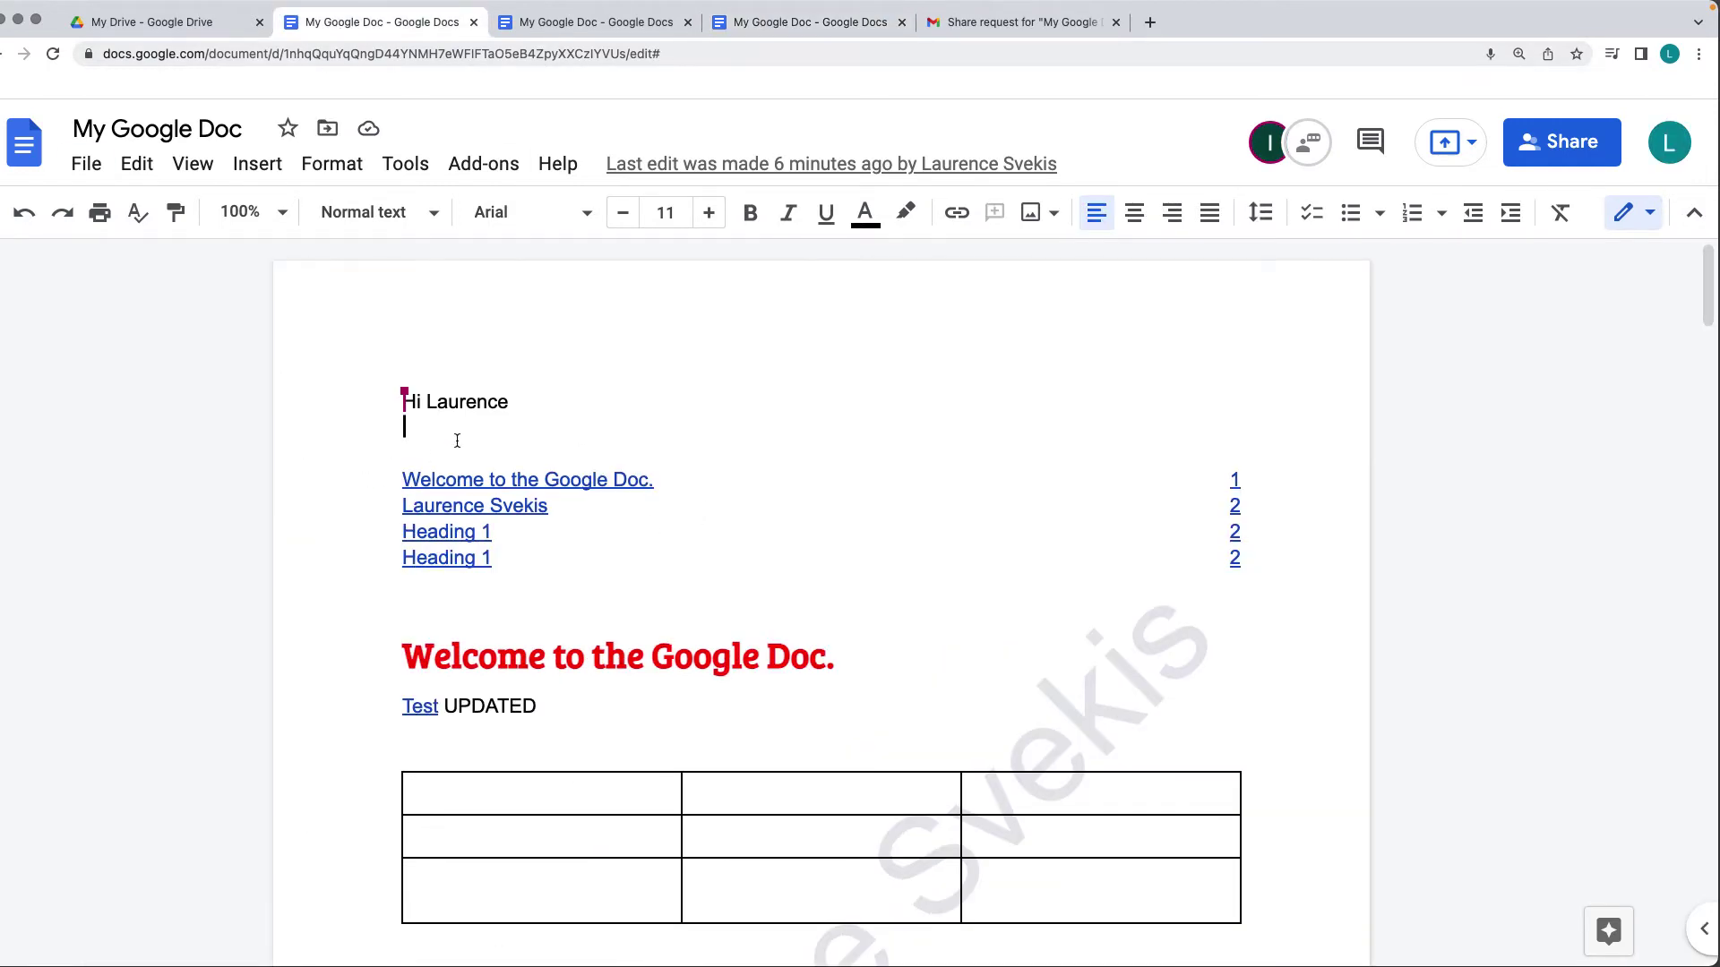
pyautogui.write('ffgfgf')
pyautogui.click(775, 23)
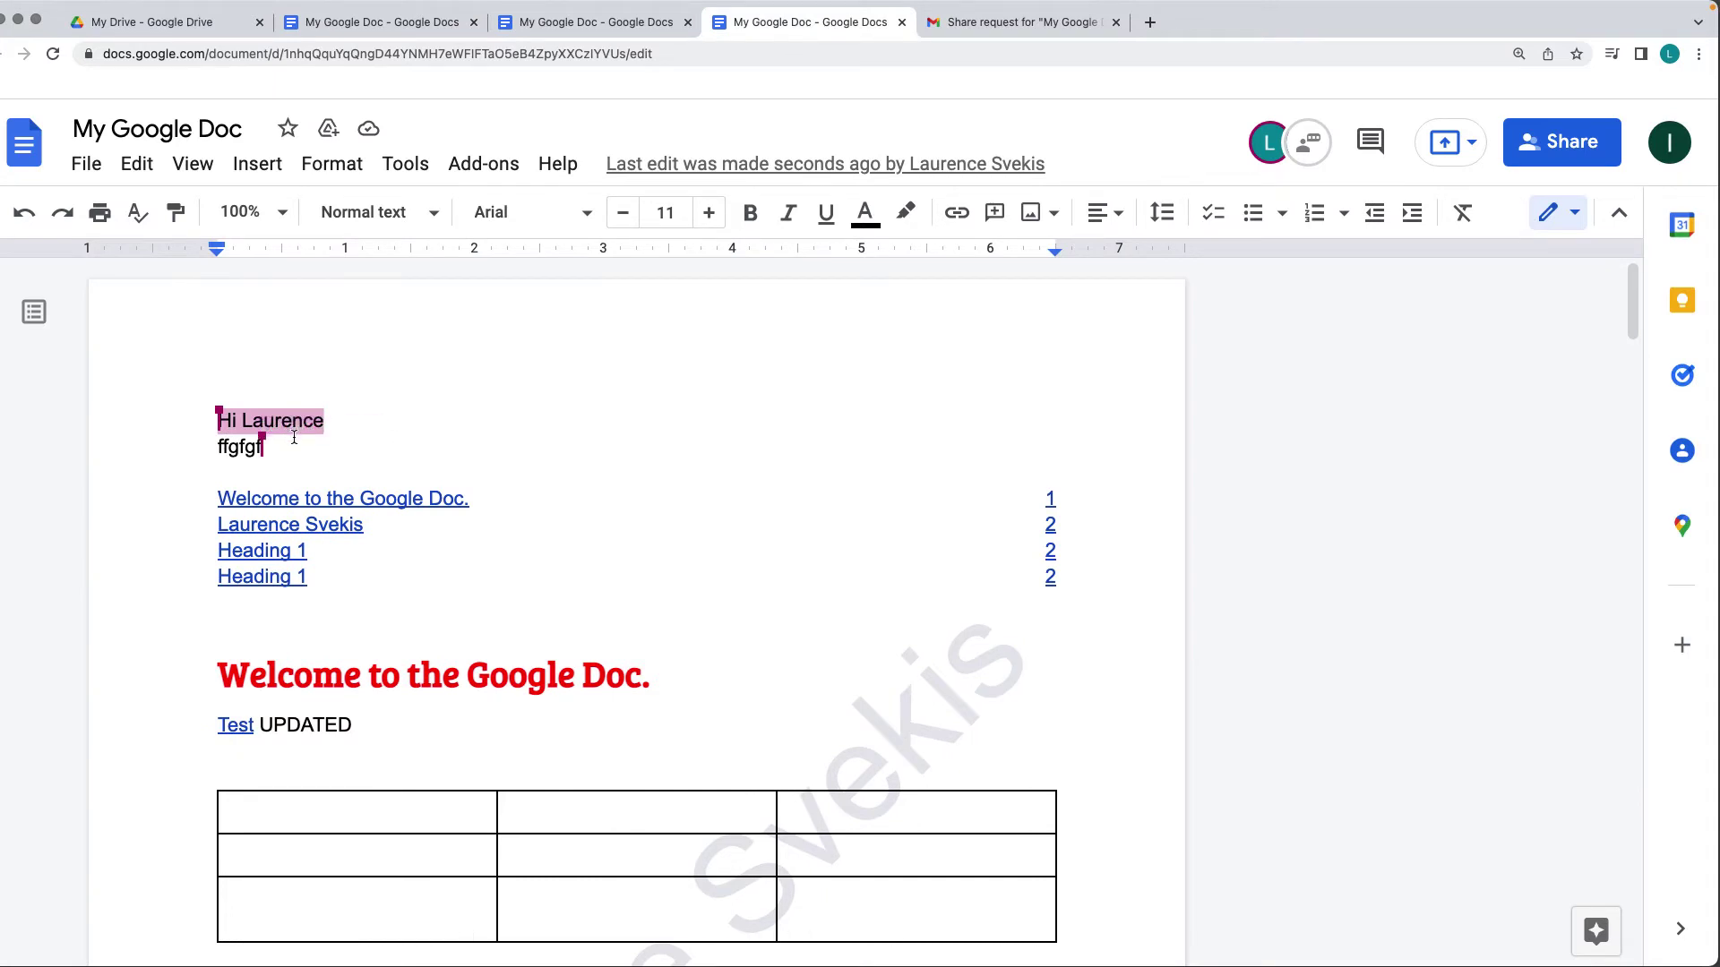
# Send a 'hello' chat message from the collaborator's copy of the document
pyautogui.click(1304, 154)
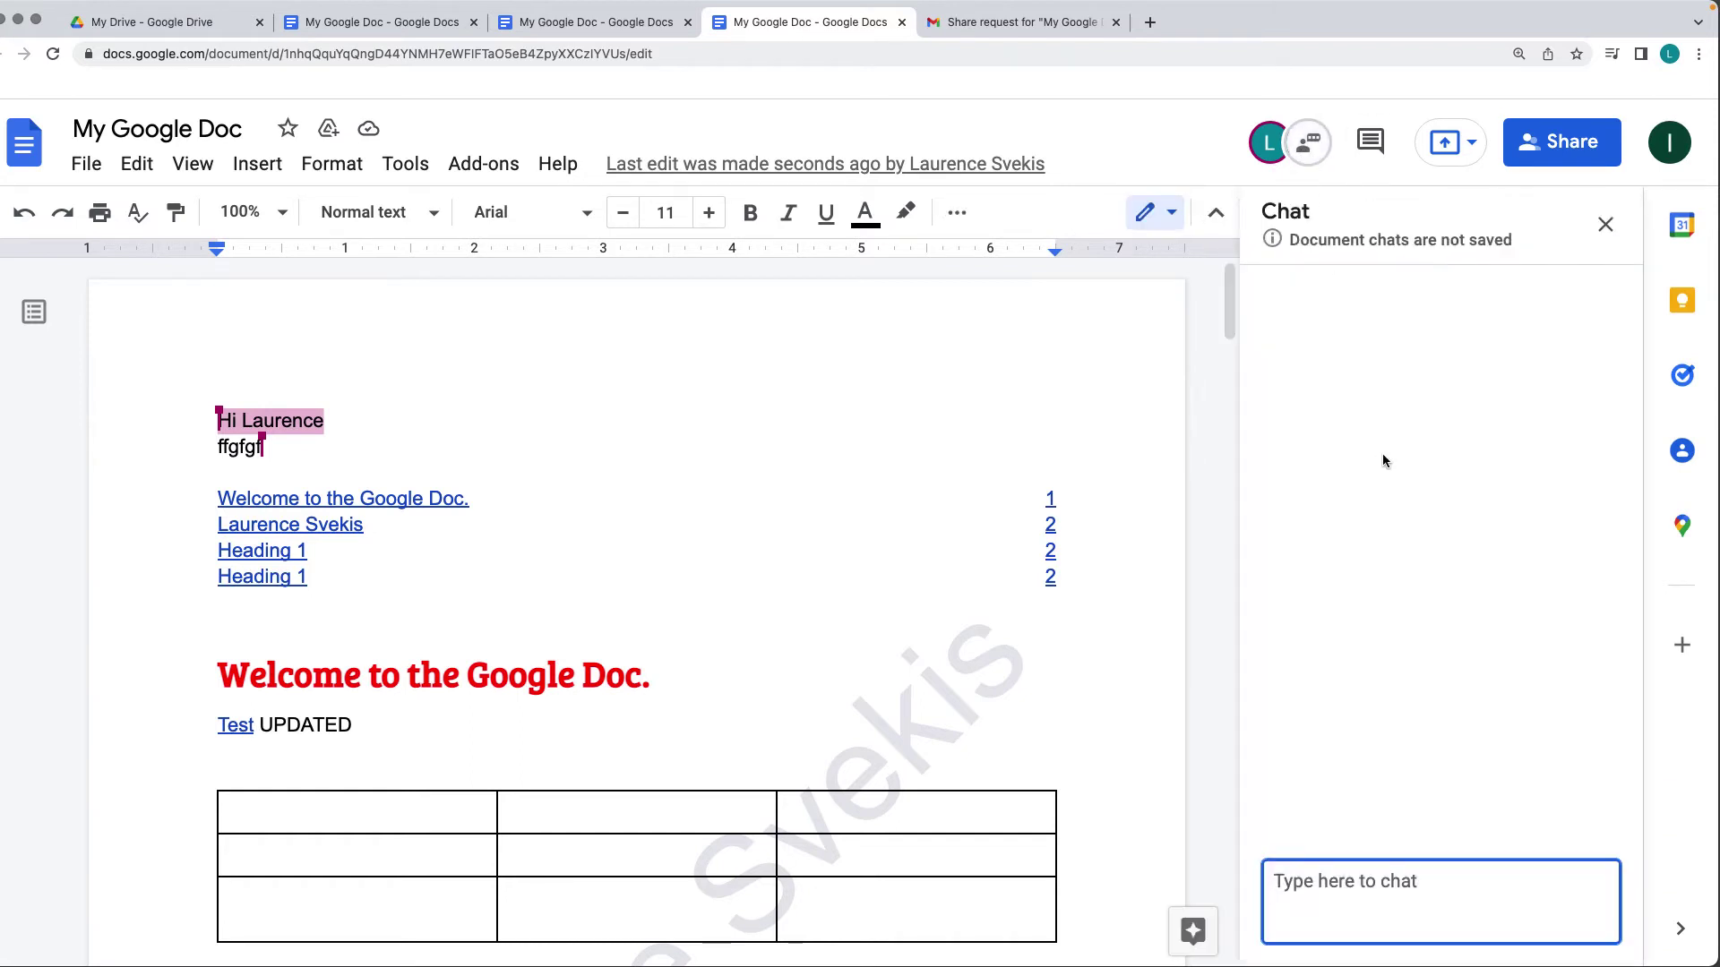
pyautogui.write('he')
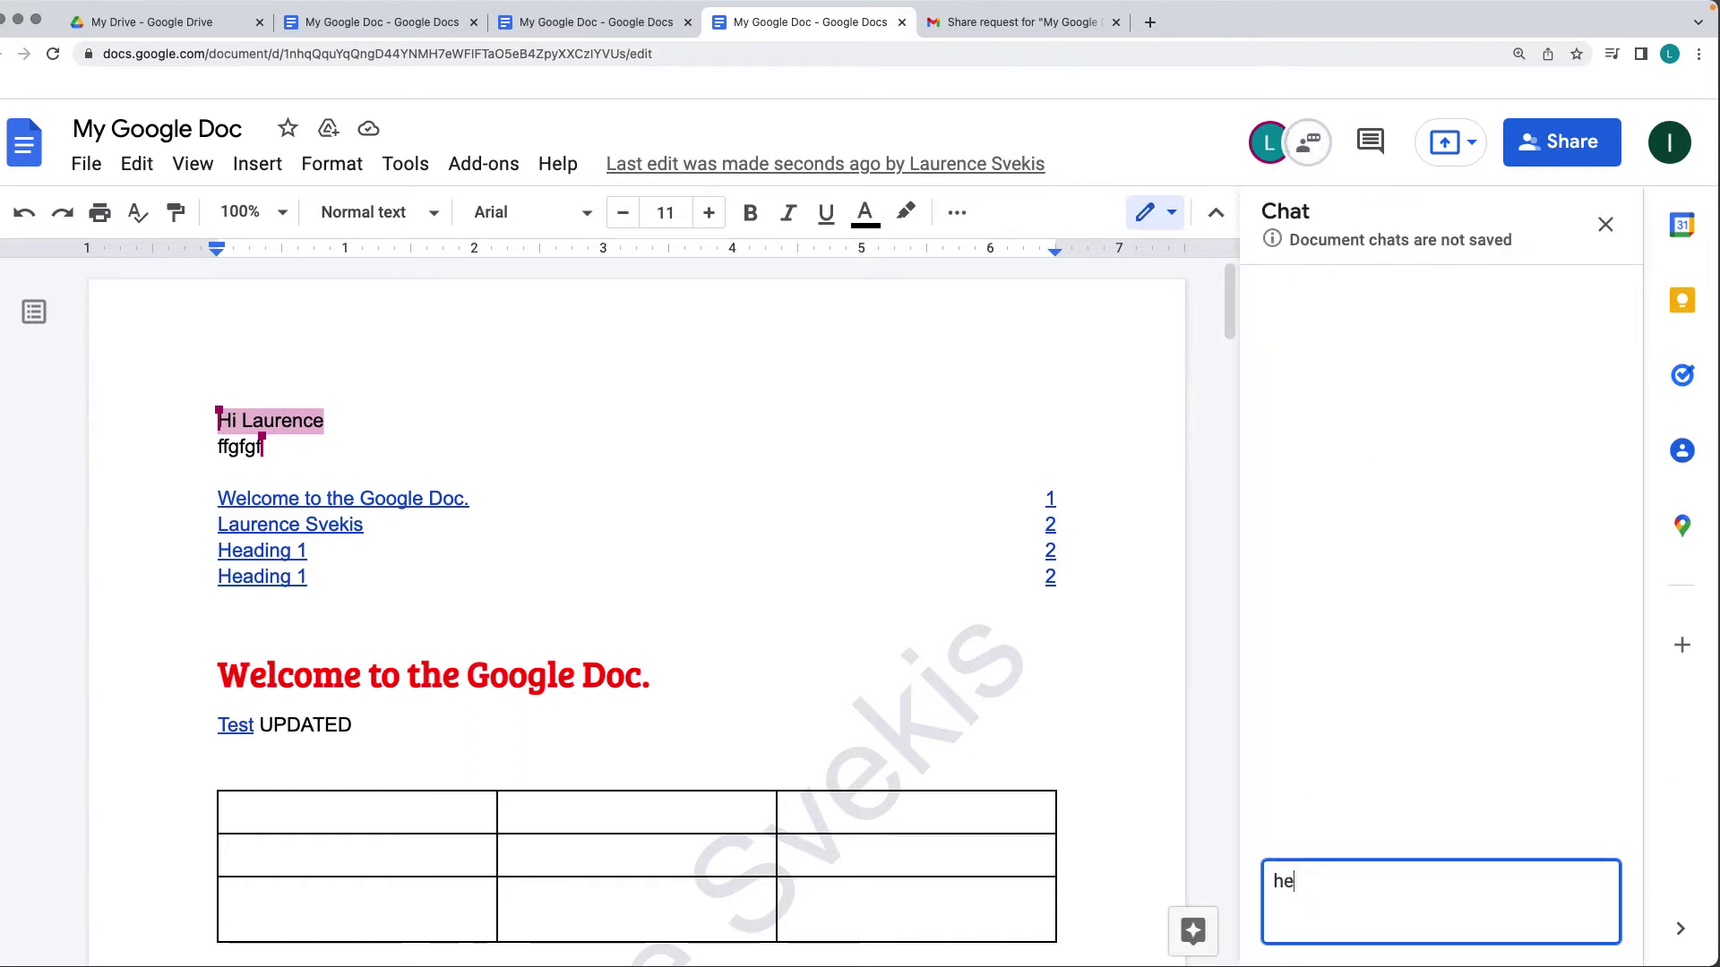
pyautogui.write('llo')
pyautogui.press('Return')
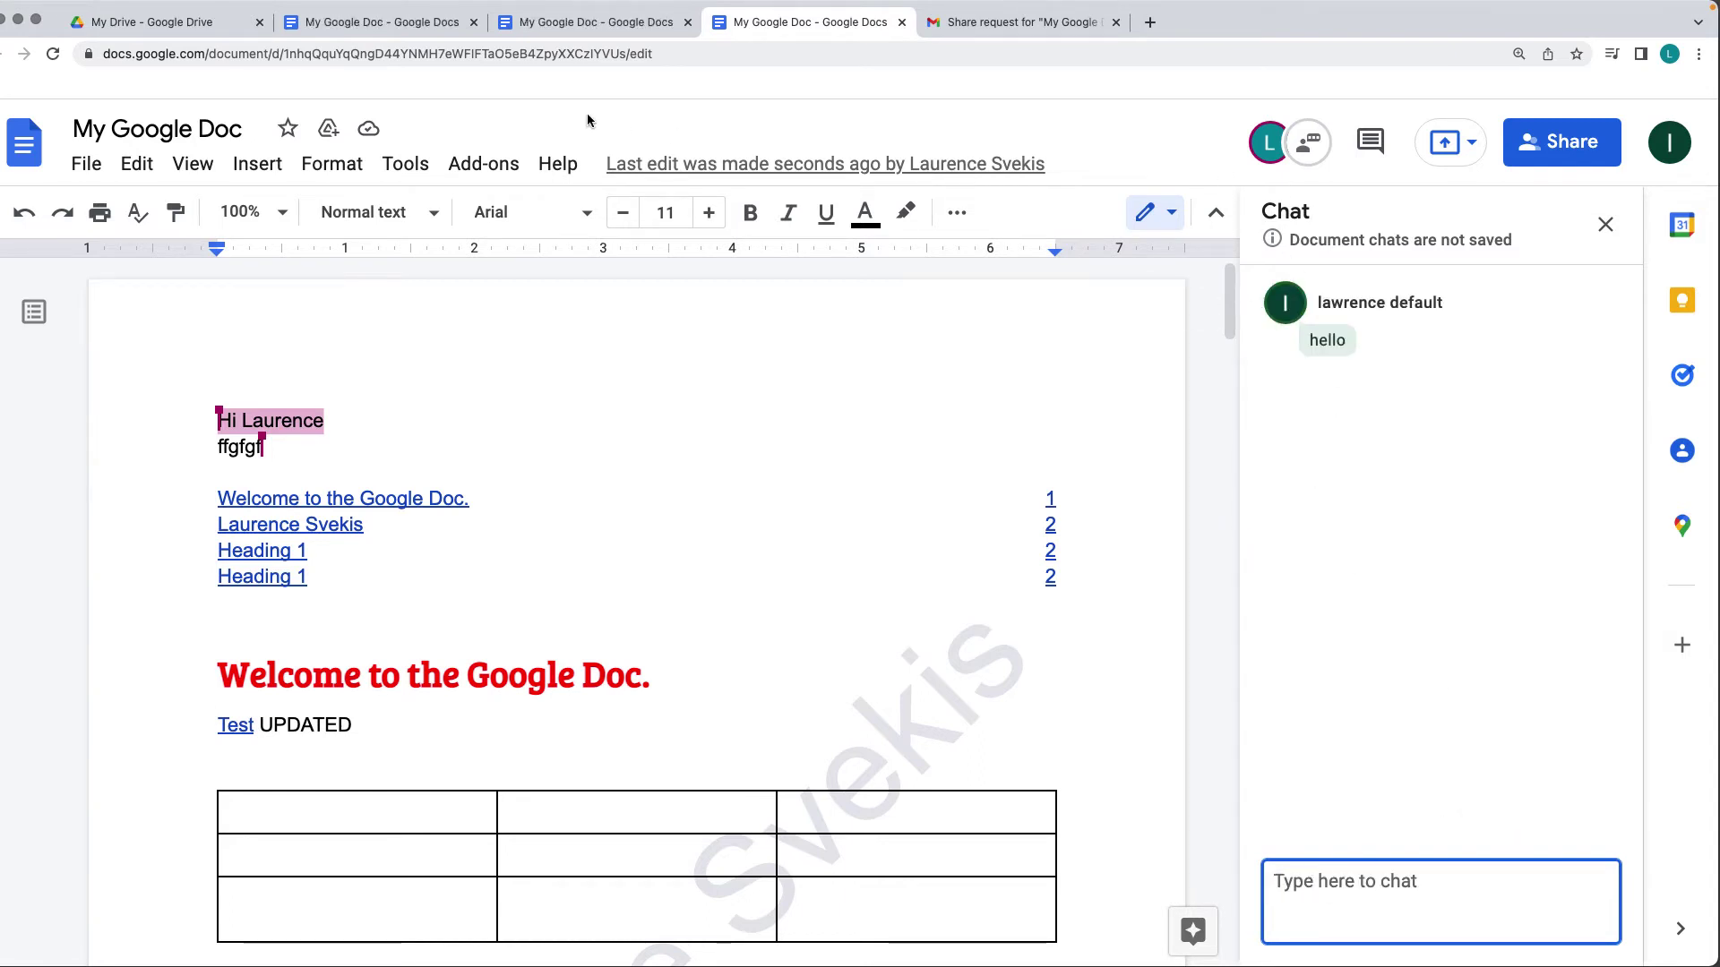
# In the owner's tab, read the new chat message and open the sharing settings
pyautogui.click(352, 32)
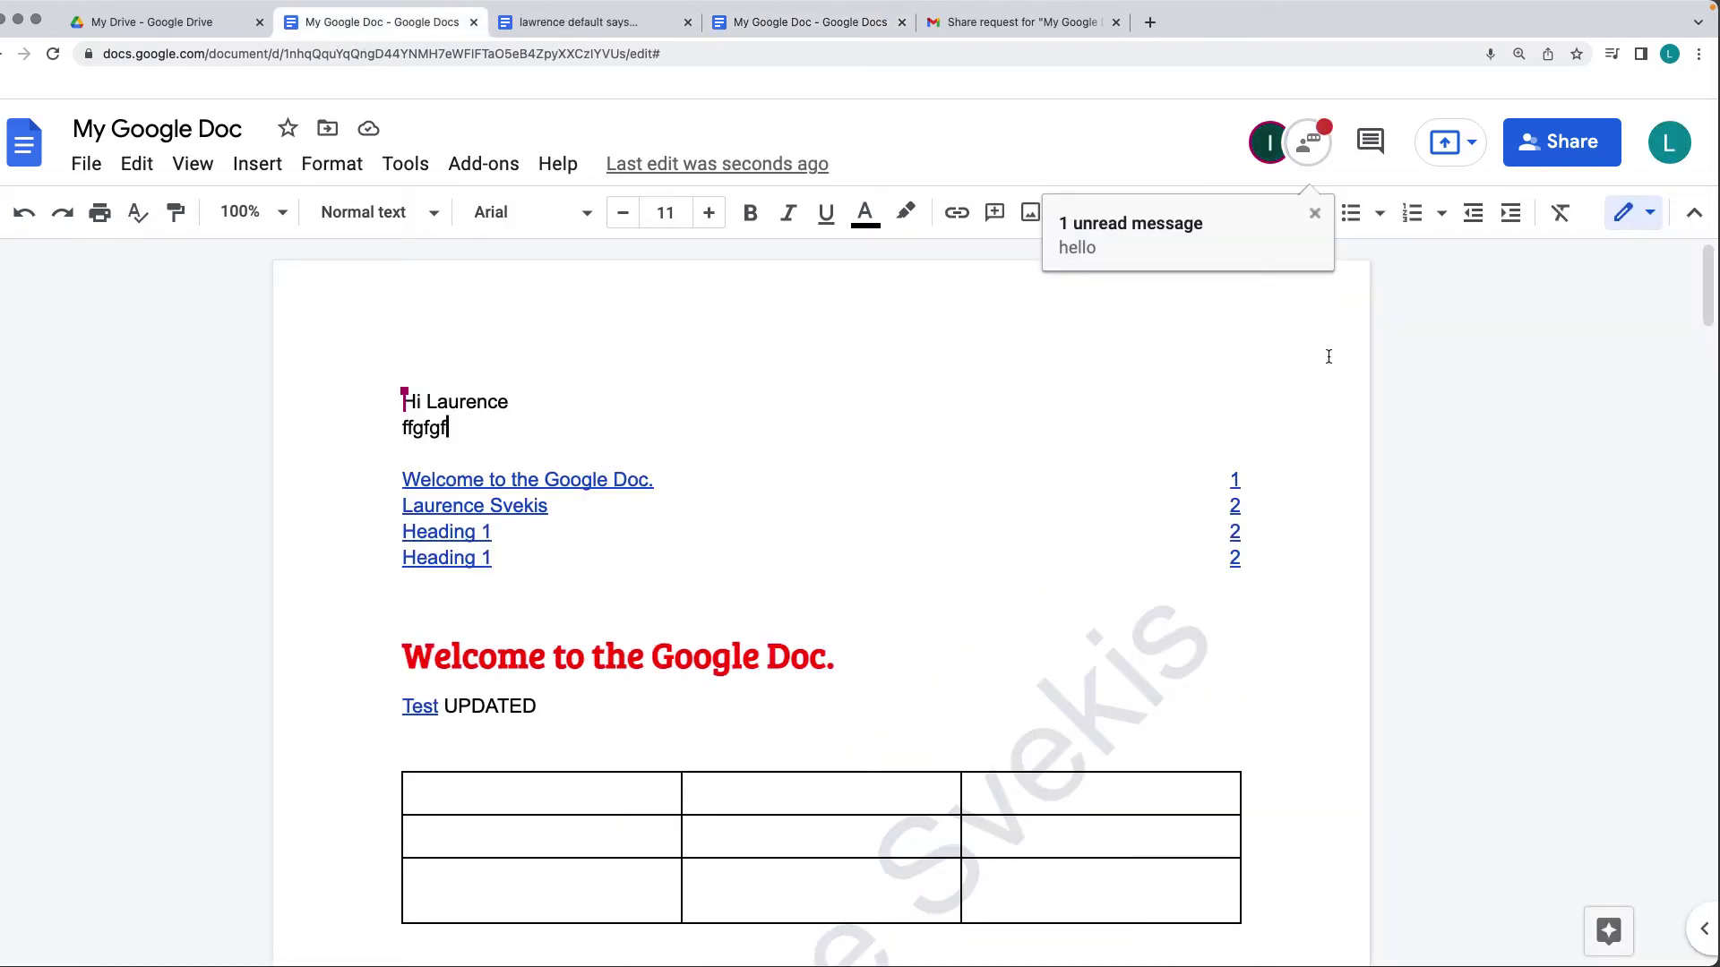
pyautogui.click(1306, 145)
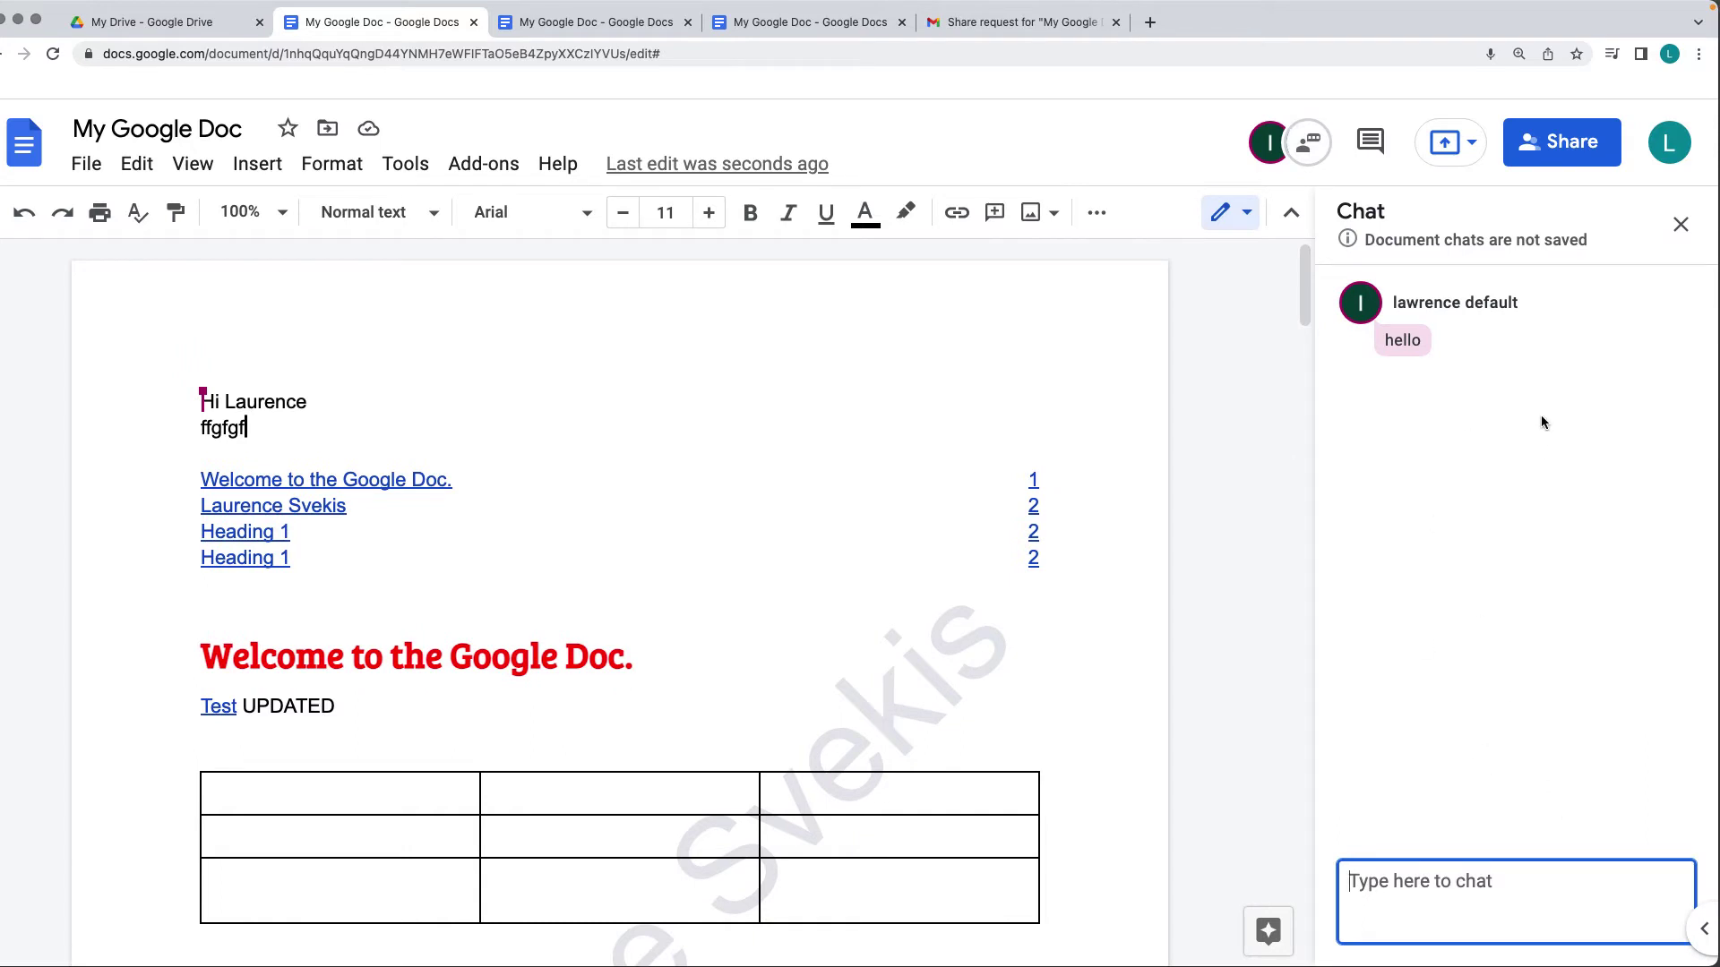
pyautogui.click(1545, 157)
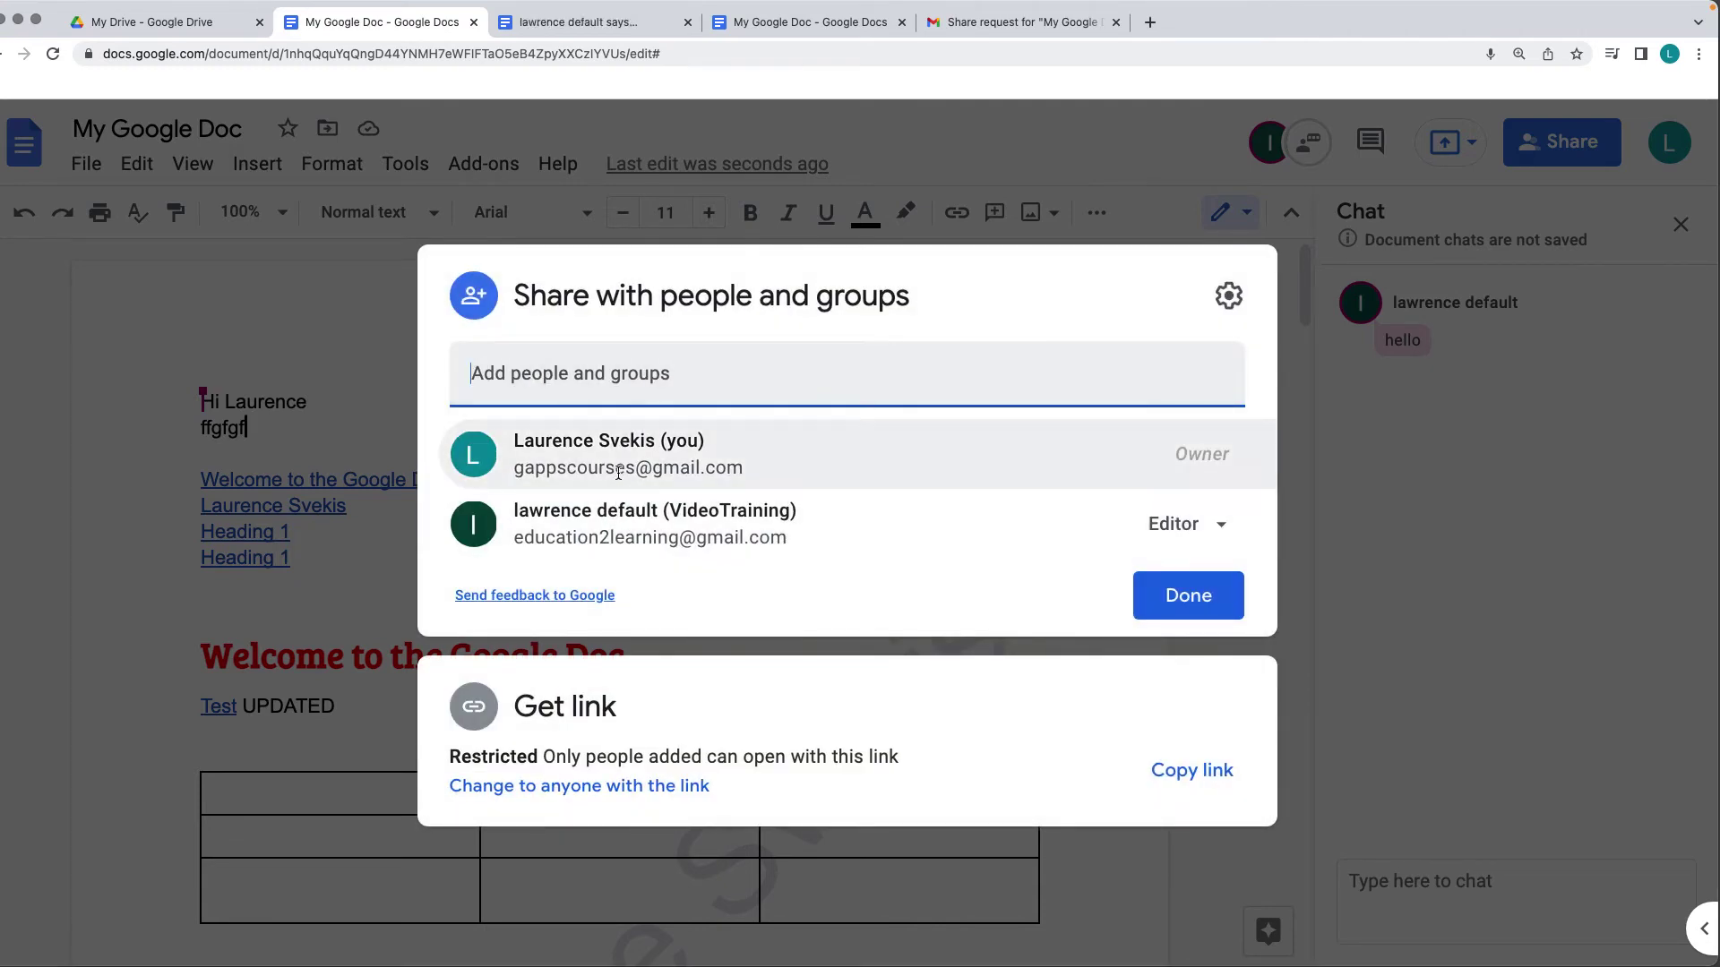
# Check the collaborator's role options, keep Editor, and close the Share dialog
pyautogui.click(1218, 525)
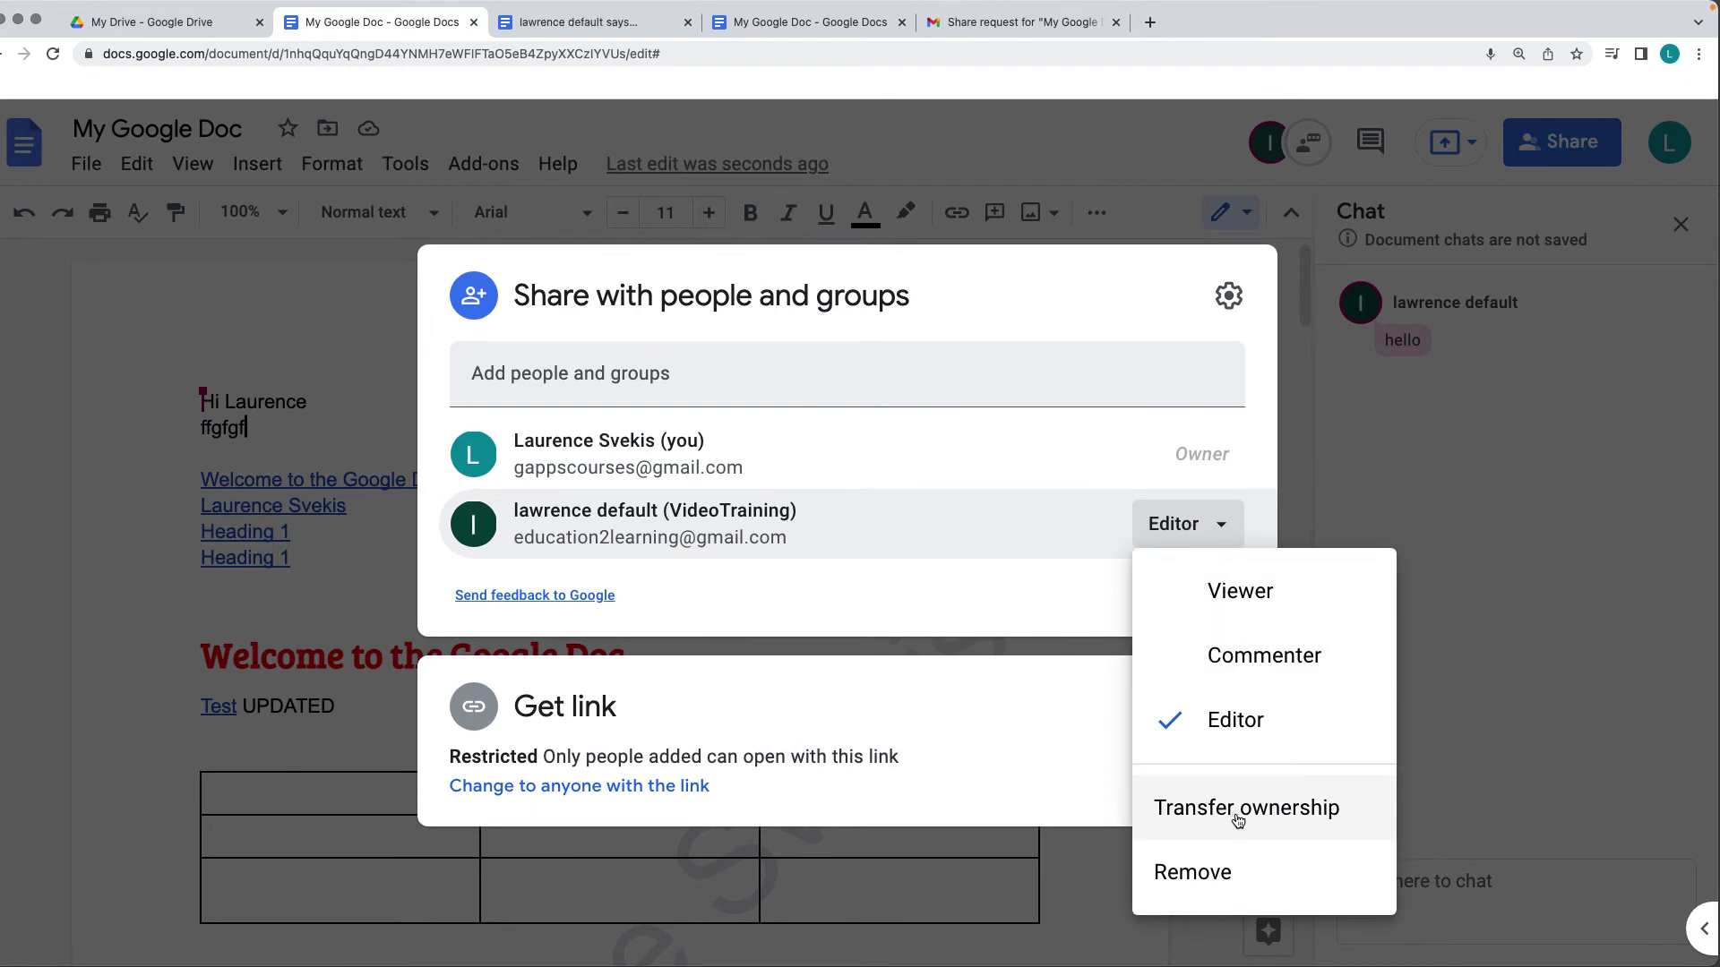
pyautogui.click(190, 322)
pyautogui.click(193, 321)
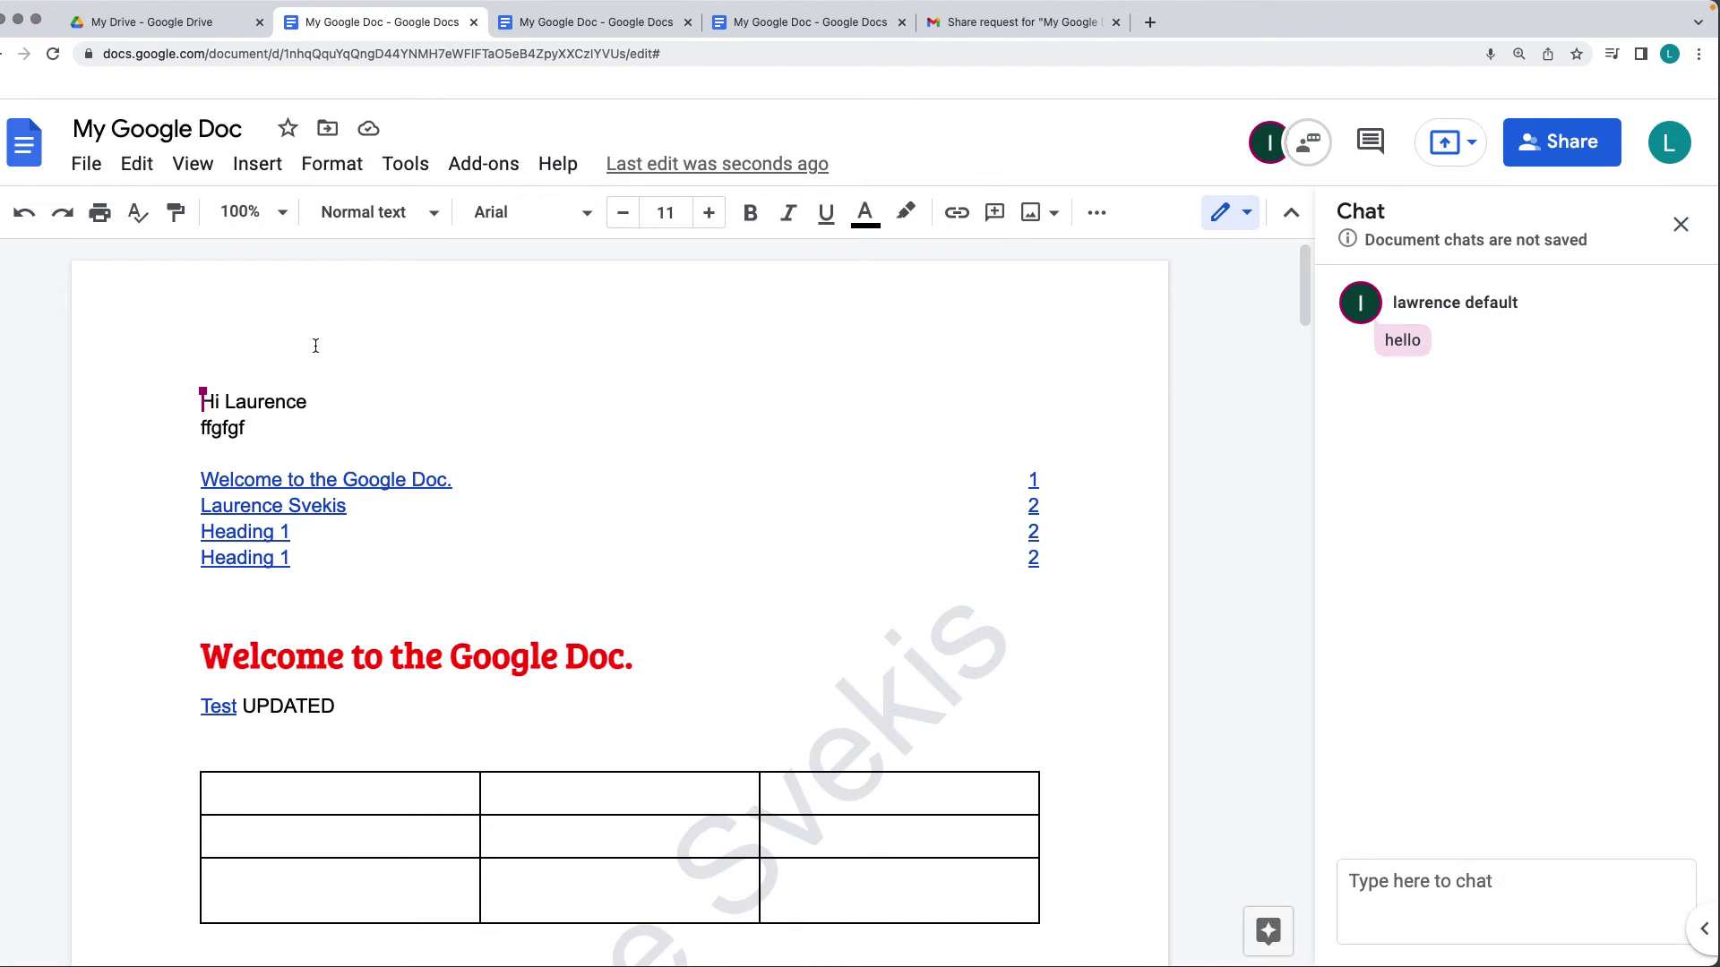
# Email the Editor collaborator the message 'hi' about 'My Google Doc'
pyautogui.click(86, 175)
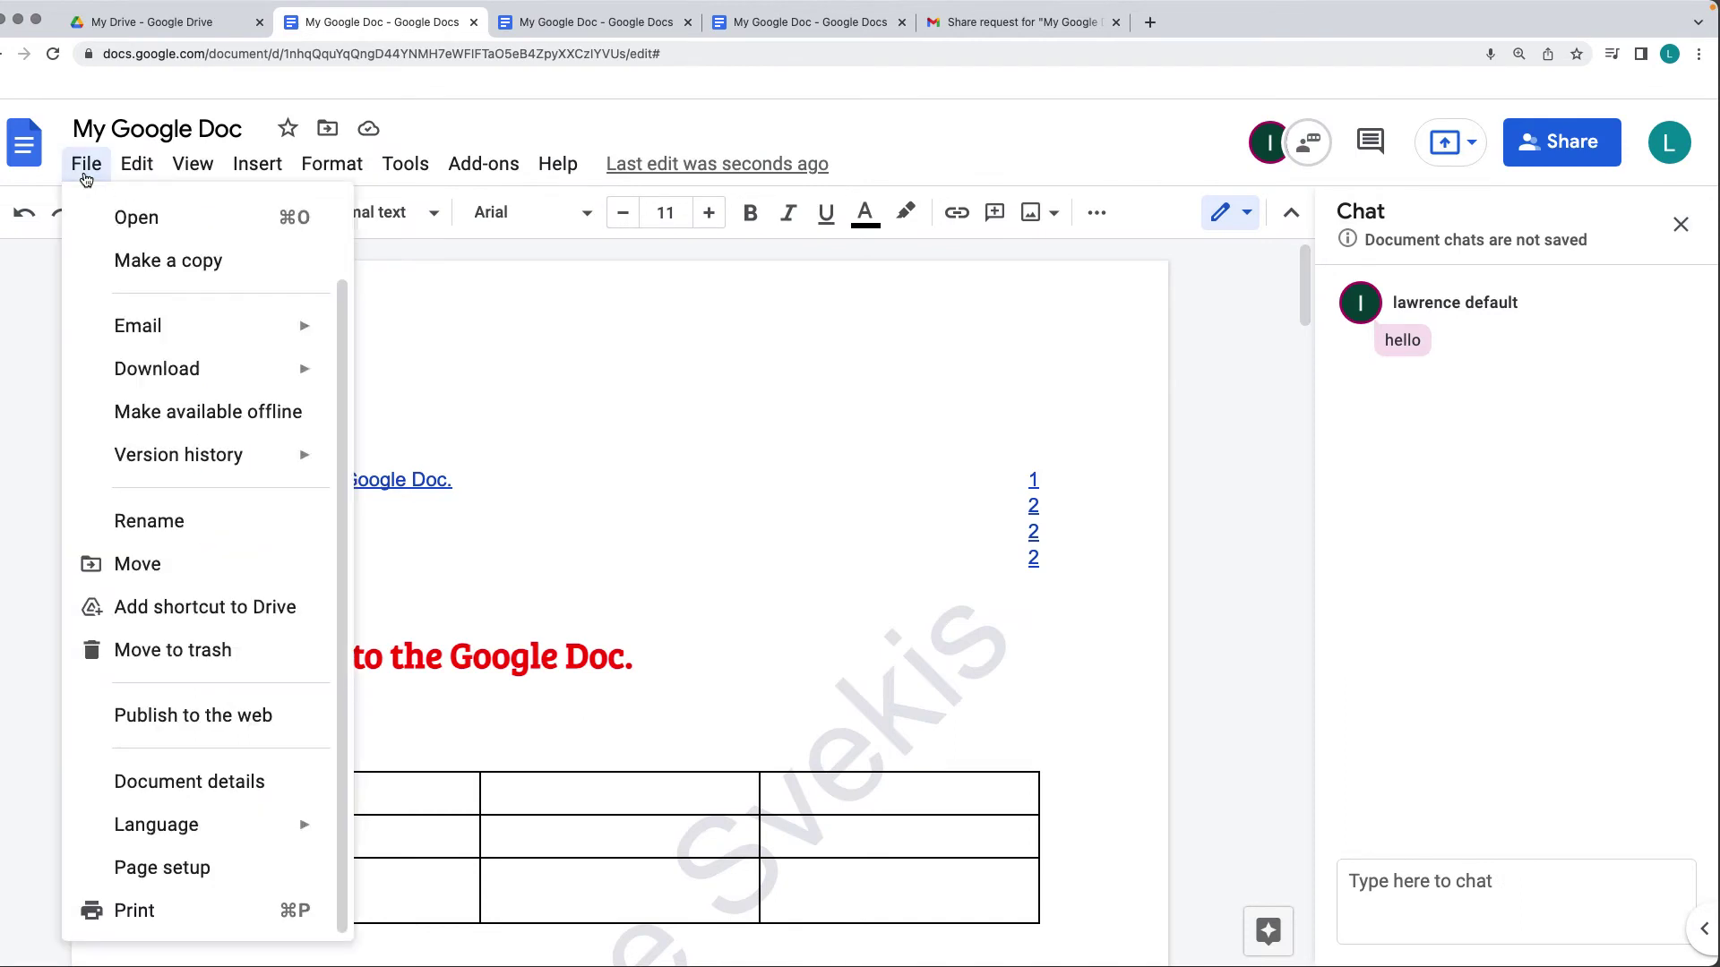
pyautogui.moveTo(126, 332)
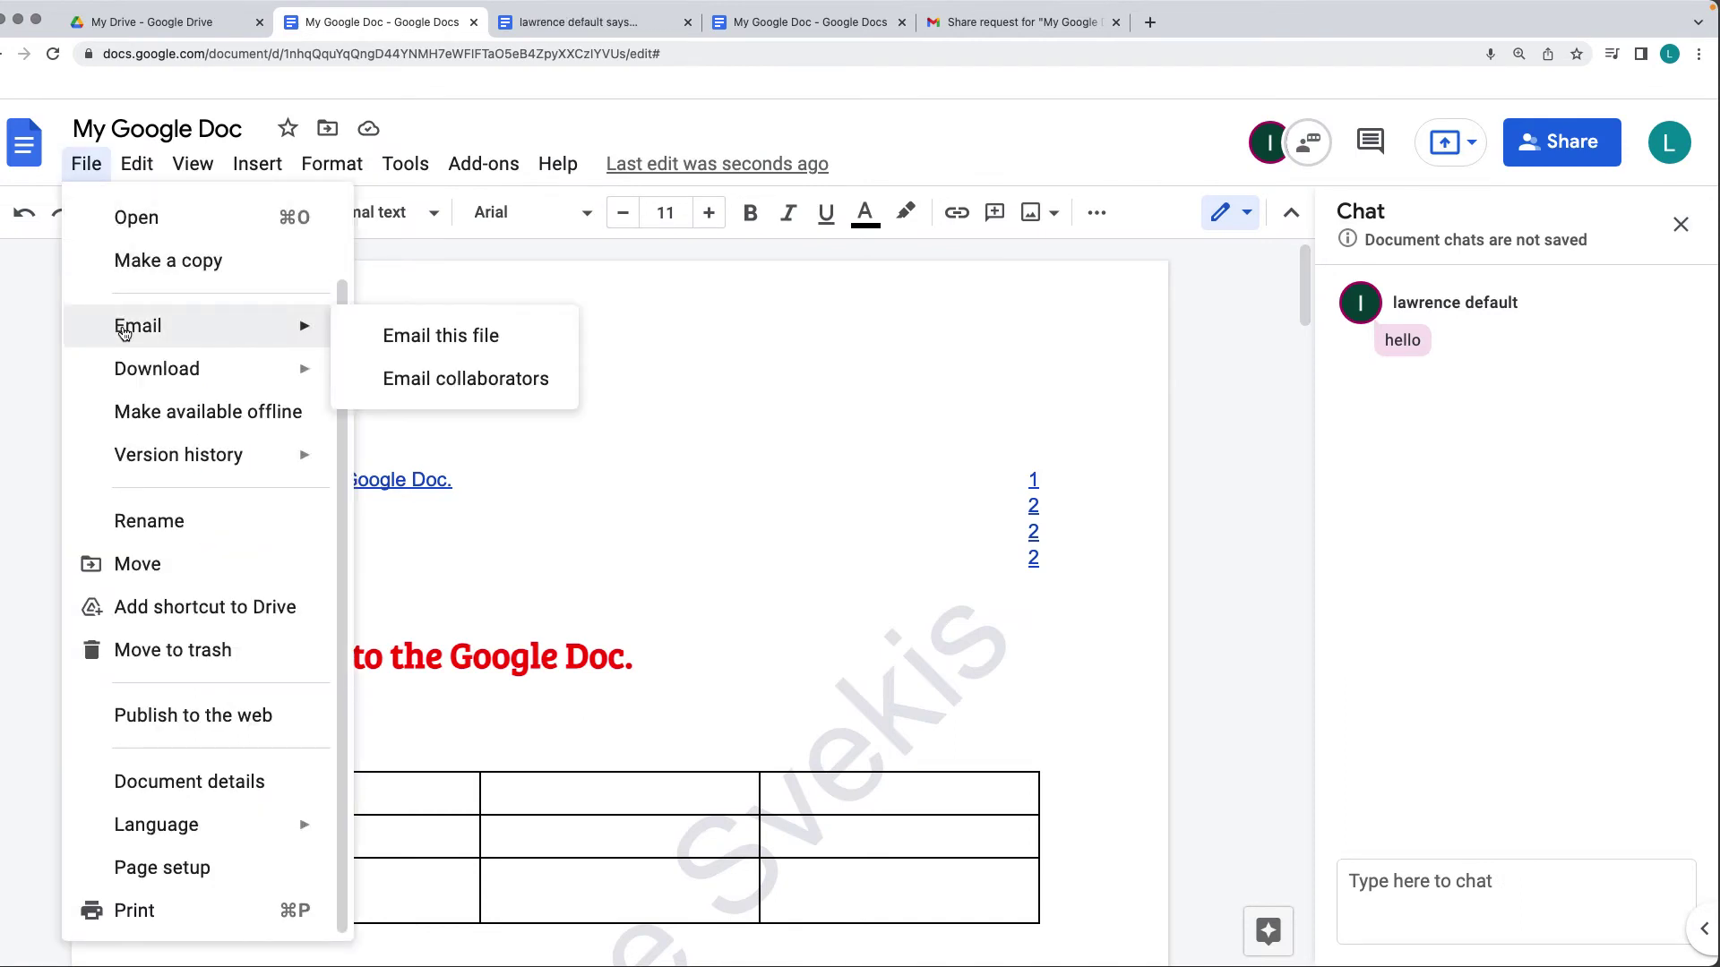
pyautogui.click(472, 380)
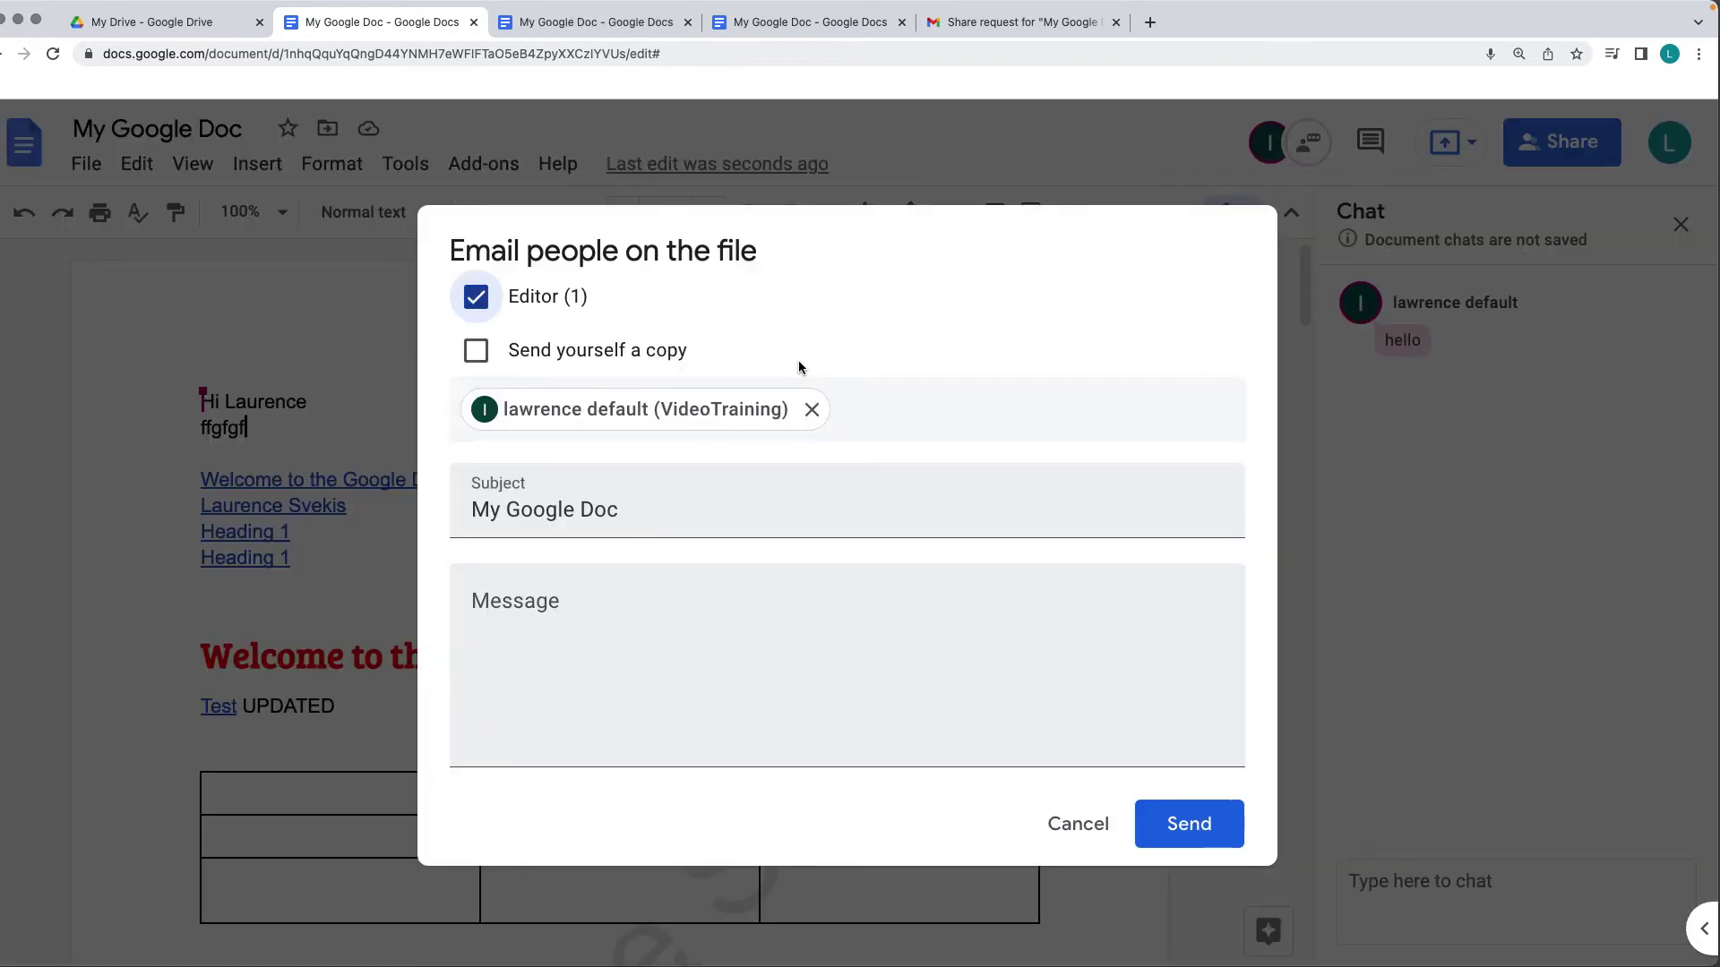
pyautogui.click(584, 612)
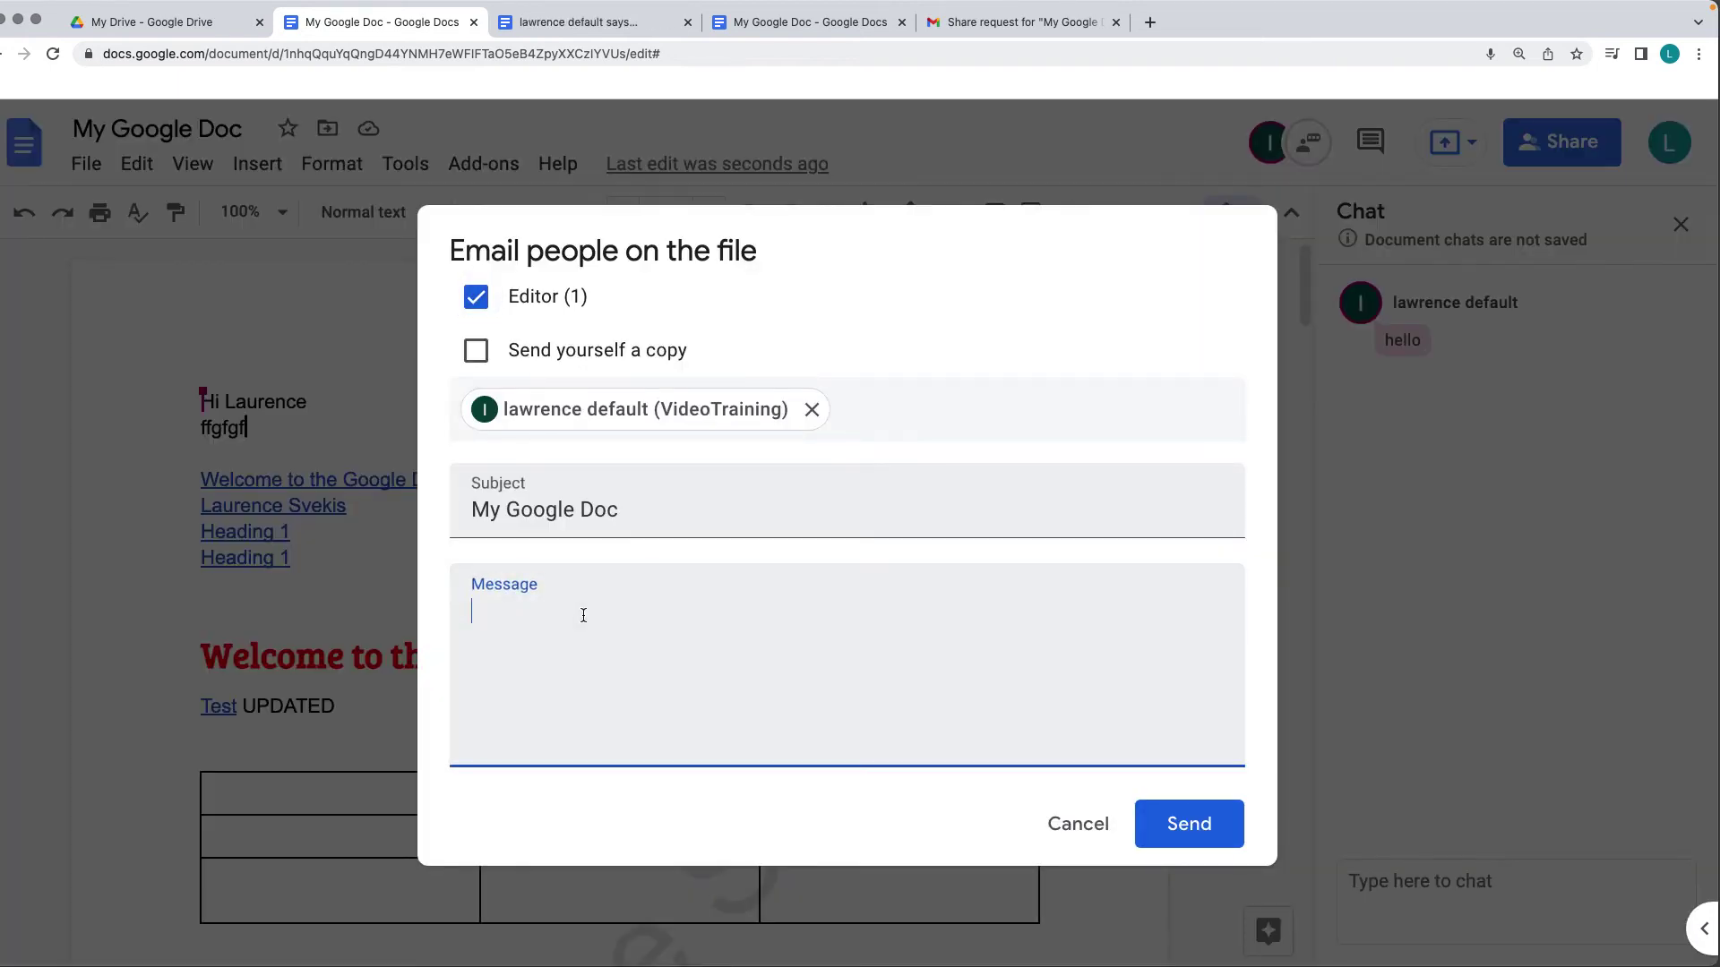
pyautogui.write('hi')
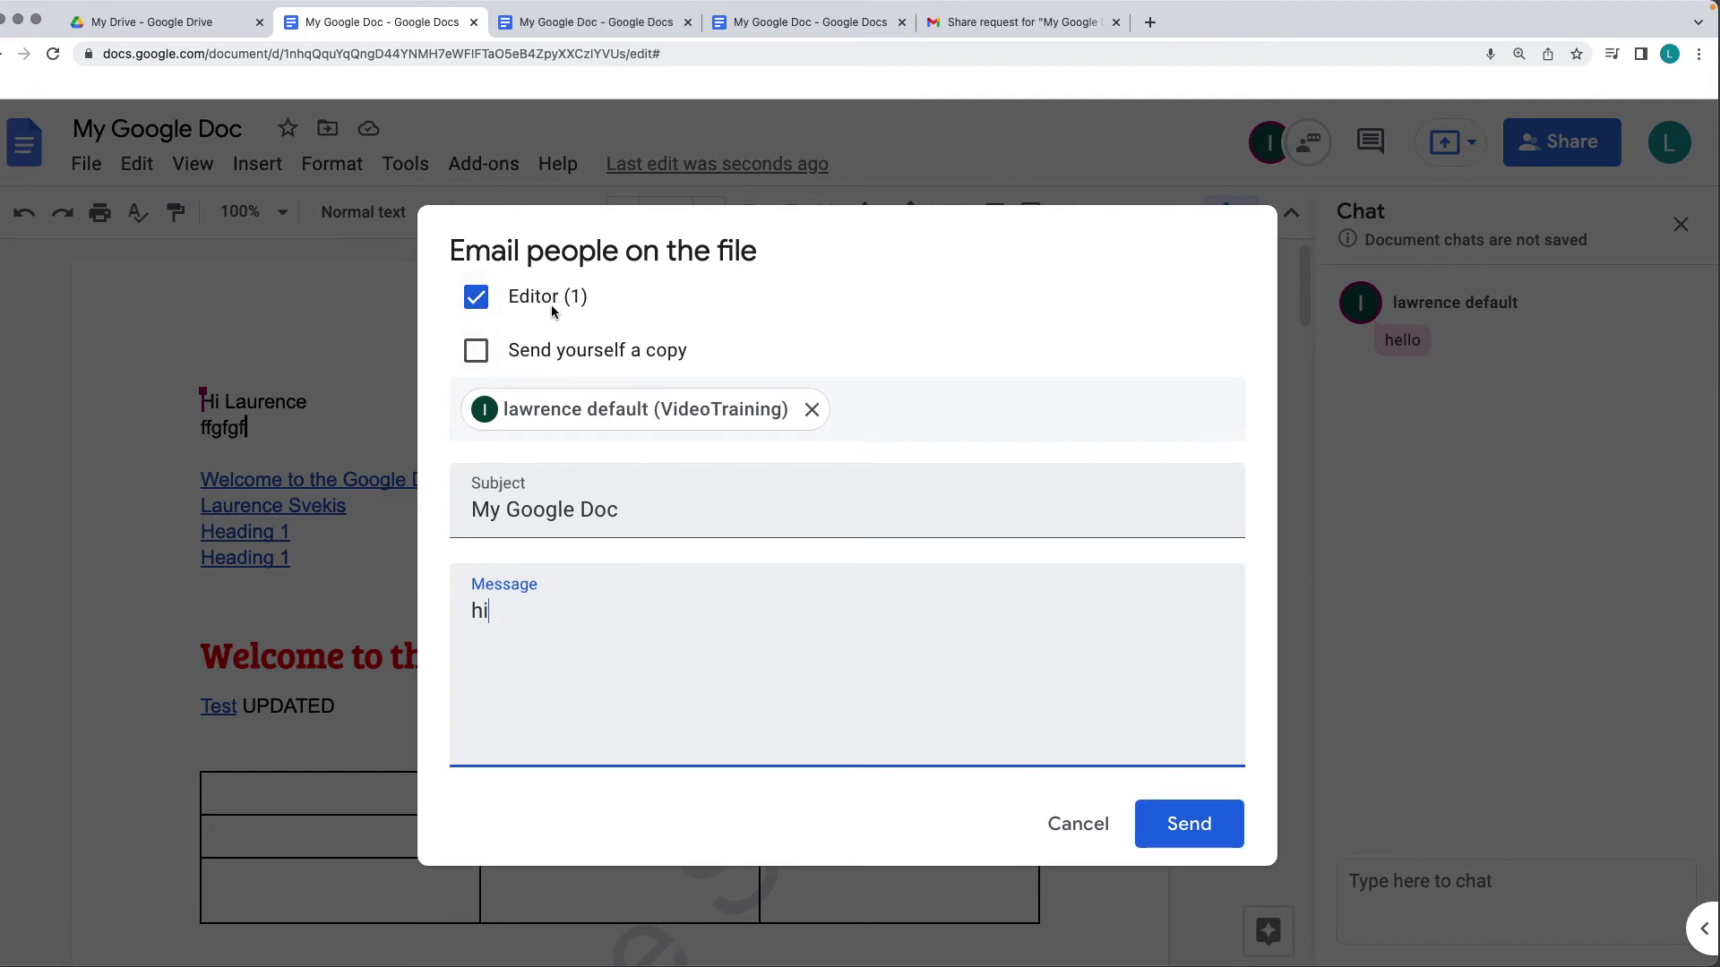
pyautogui.click(1191, 824)
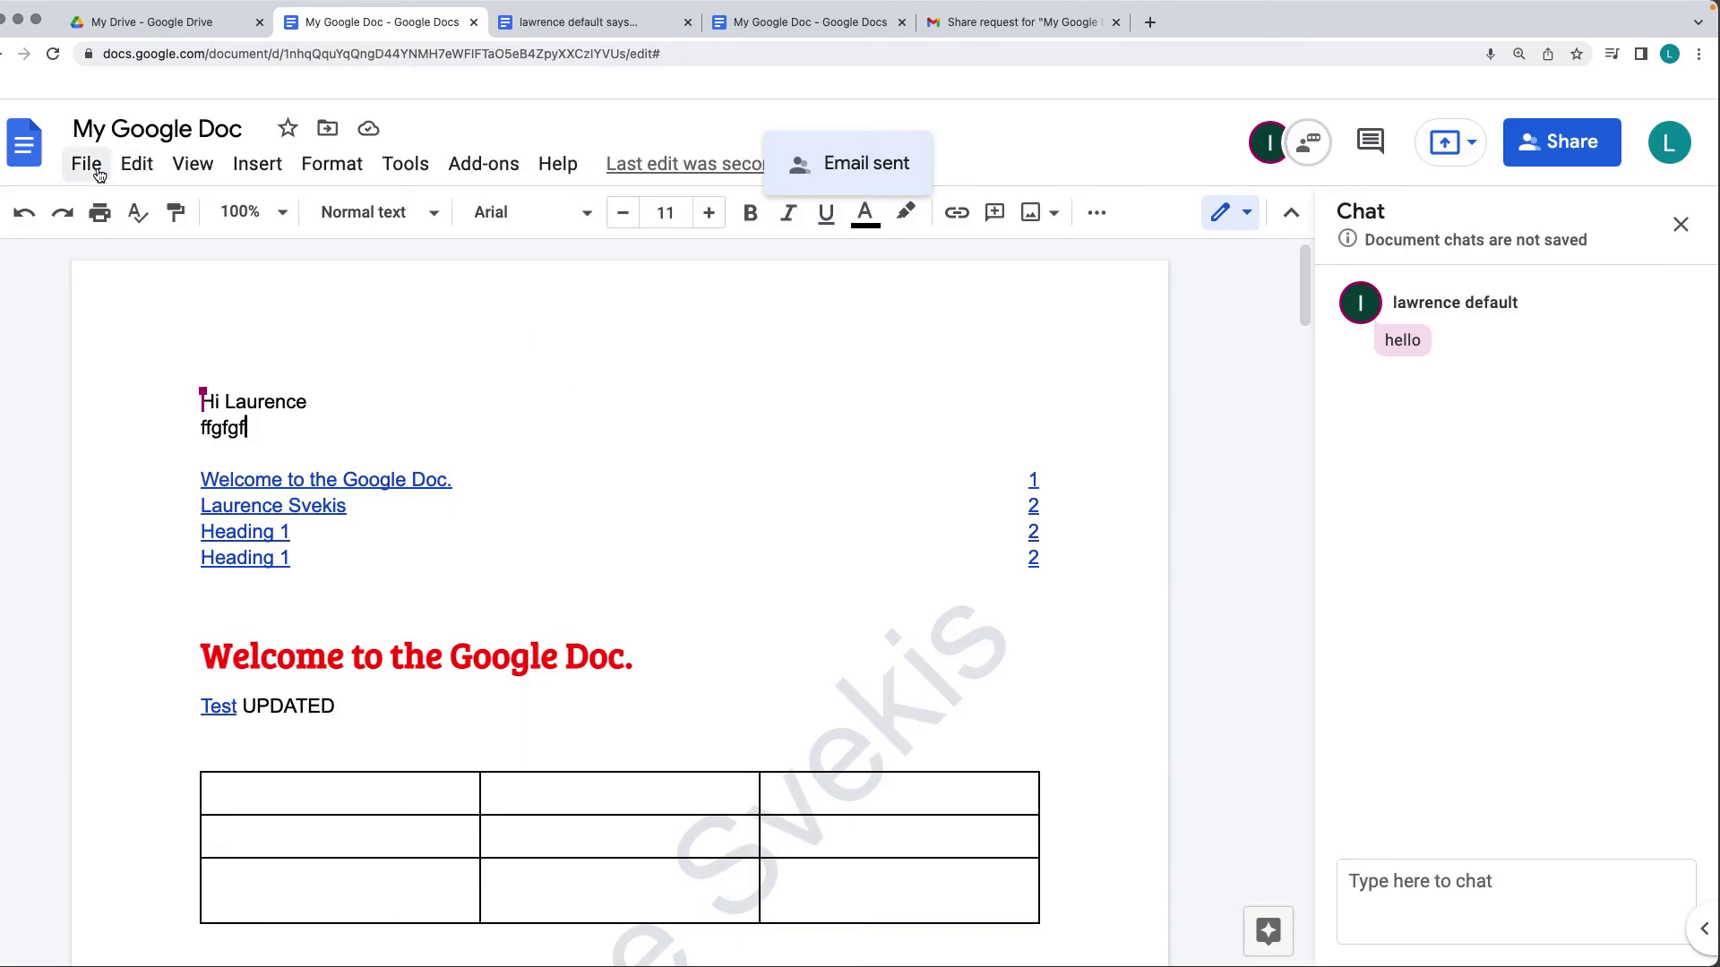
pyautogui.click(99, 174)
# Cancel the 'Email this file' dialog and close the chat panel
pyautogui.moveTo(132, 328)
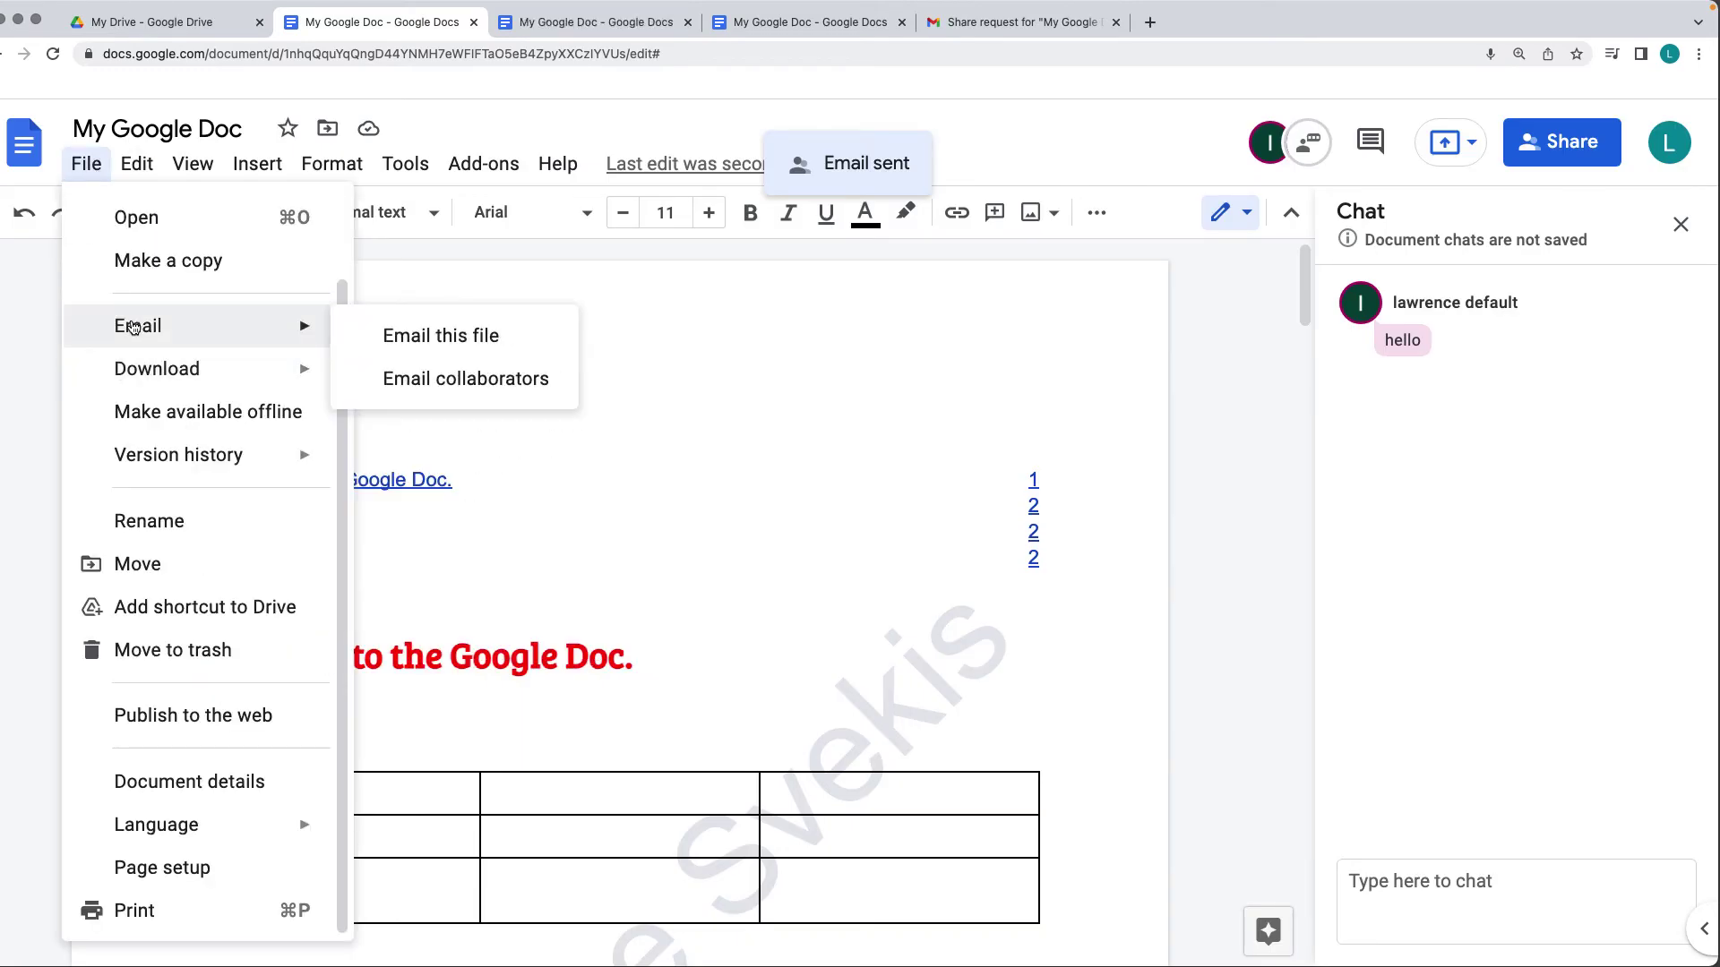
pyautogui.click(443, 335)
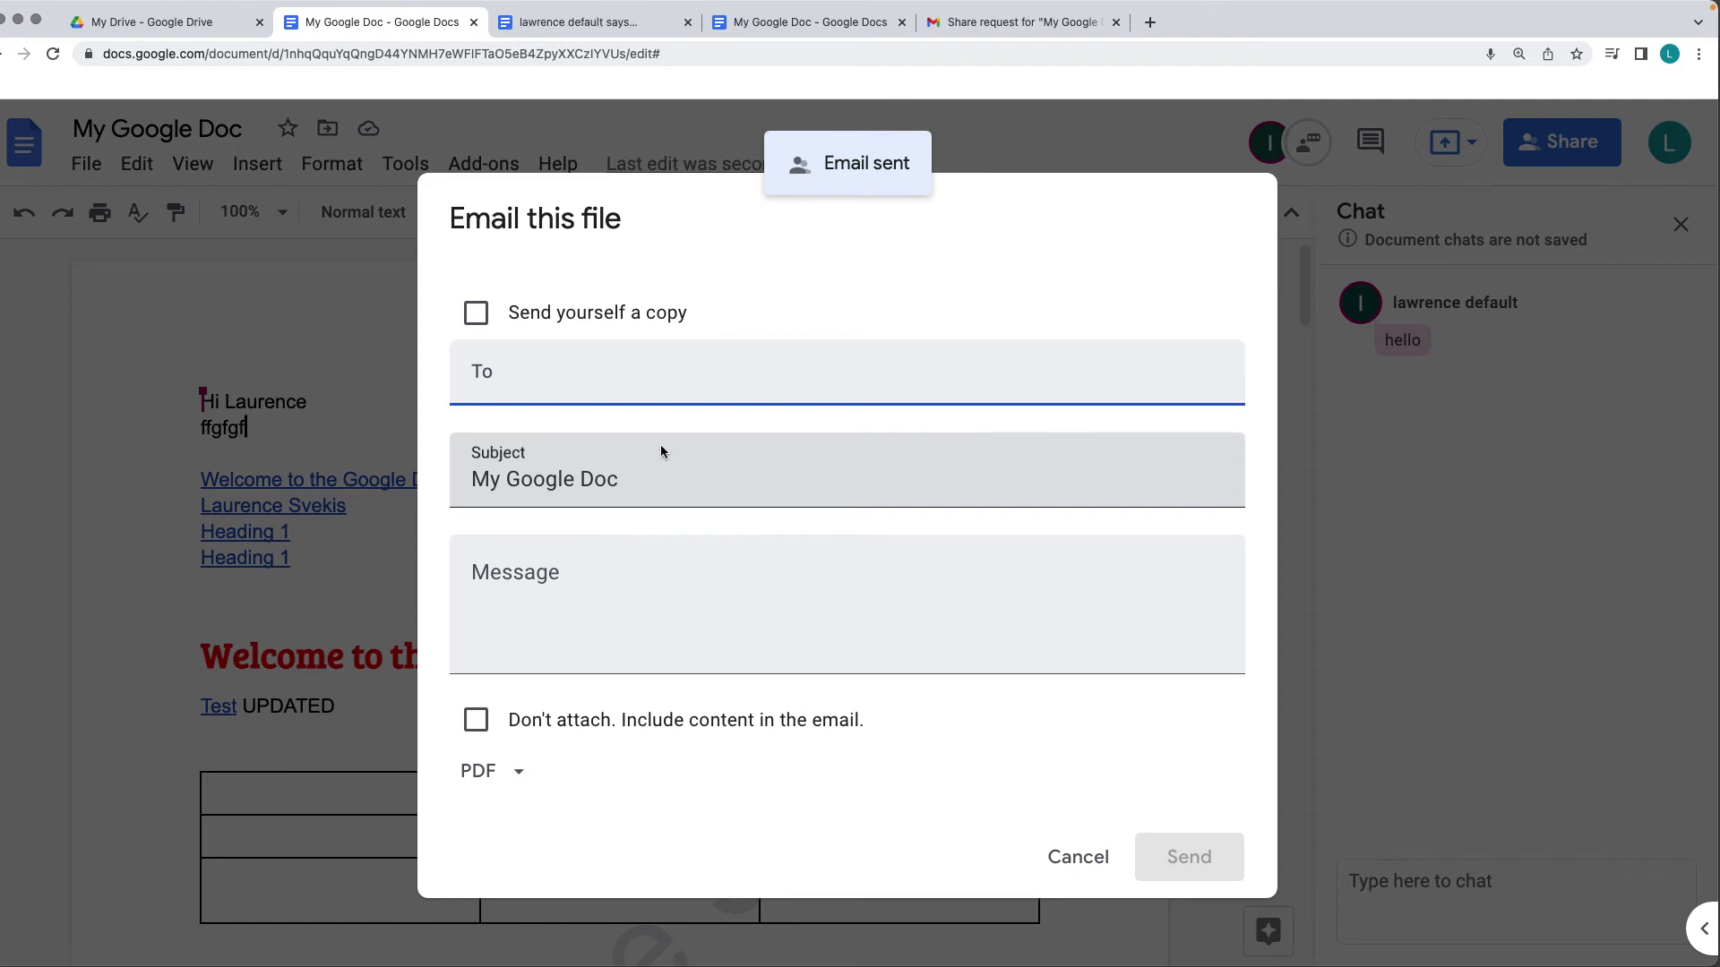
pyautogui.click(1073, 860)
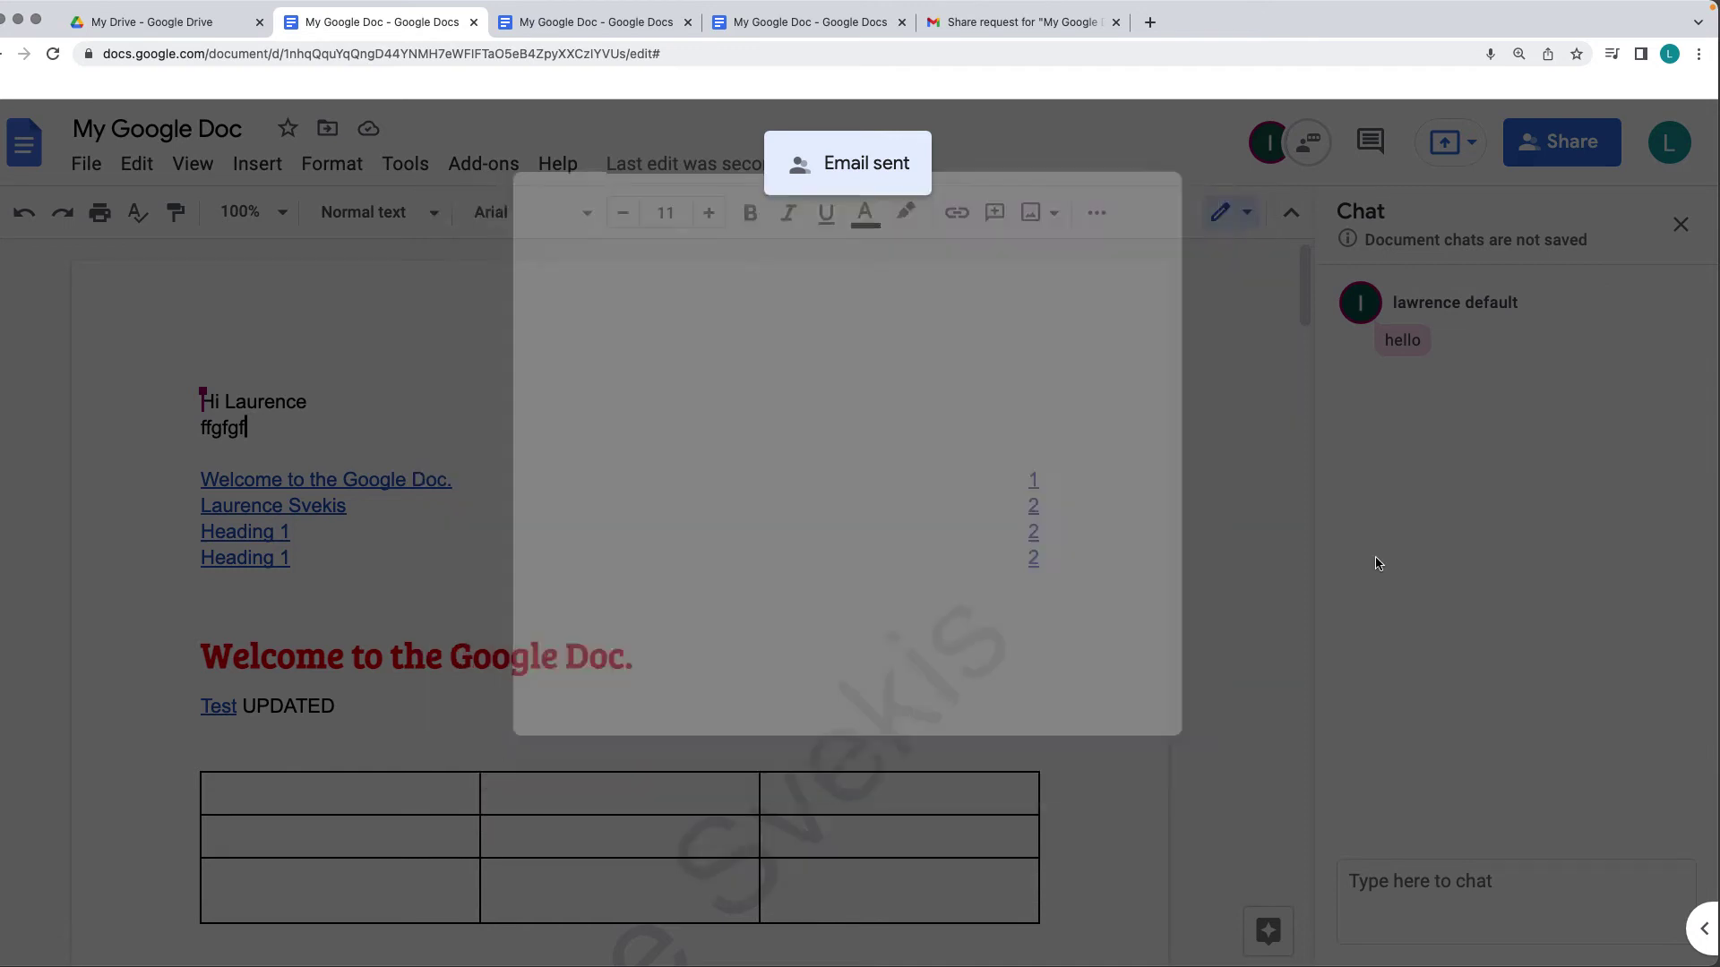
pyautogui.click(1680, 224)
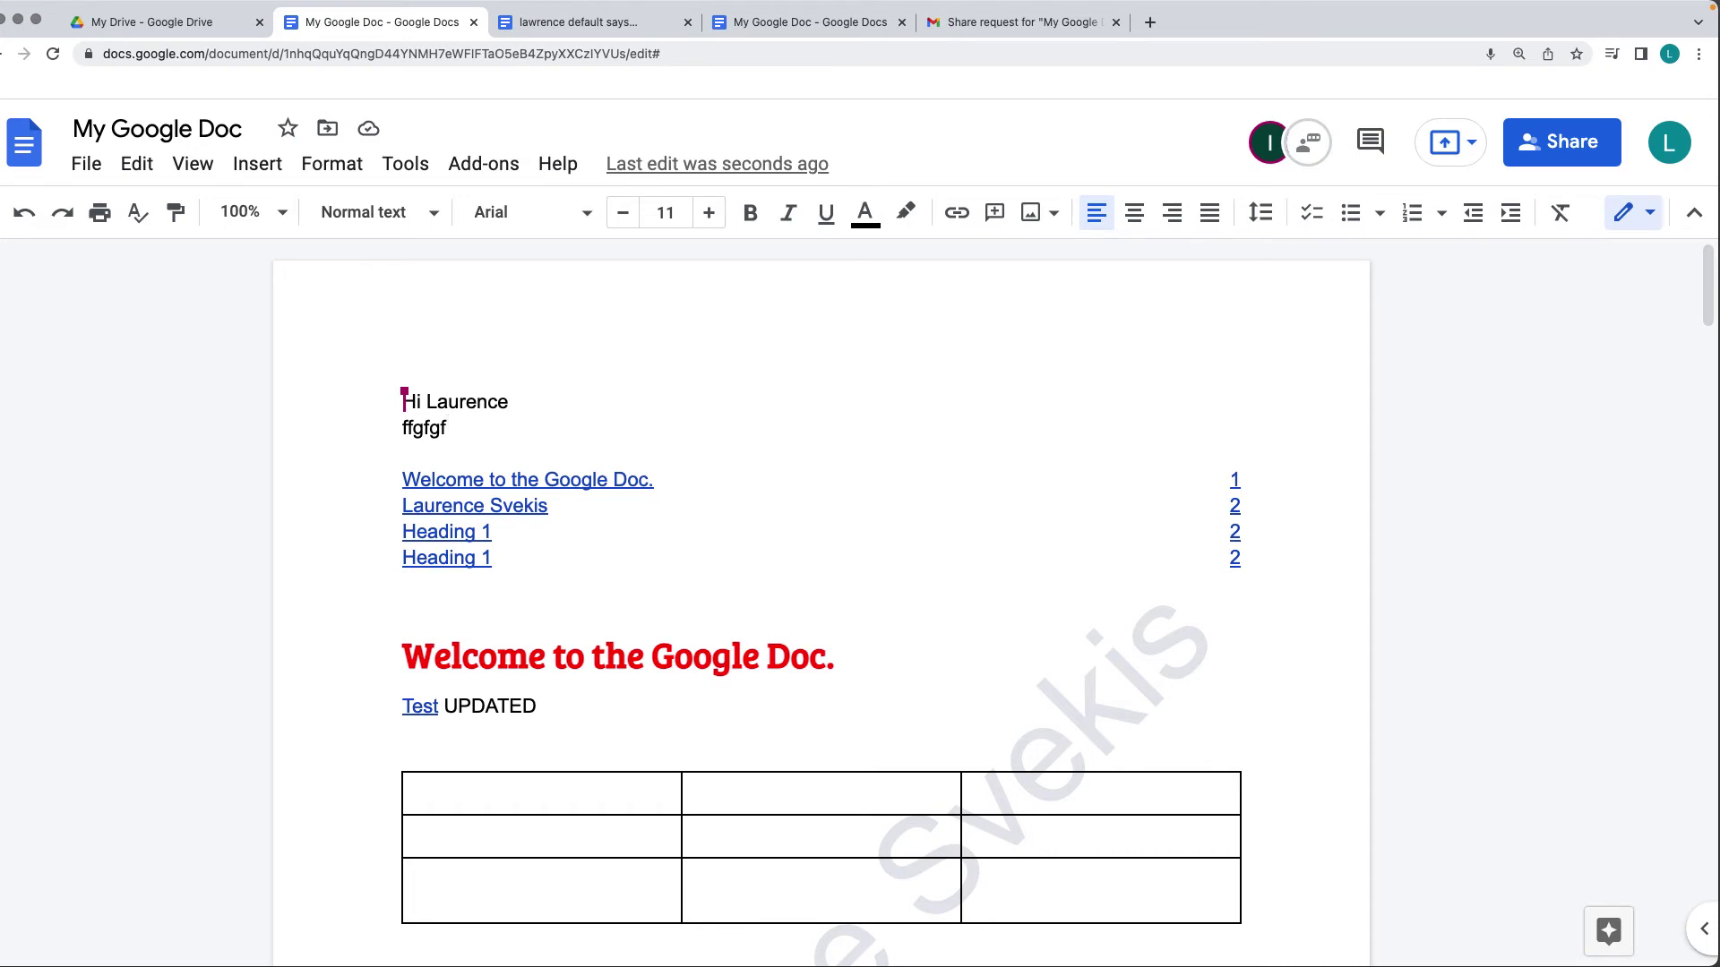
pyautogui.scroll(-3, 1469, 374)
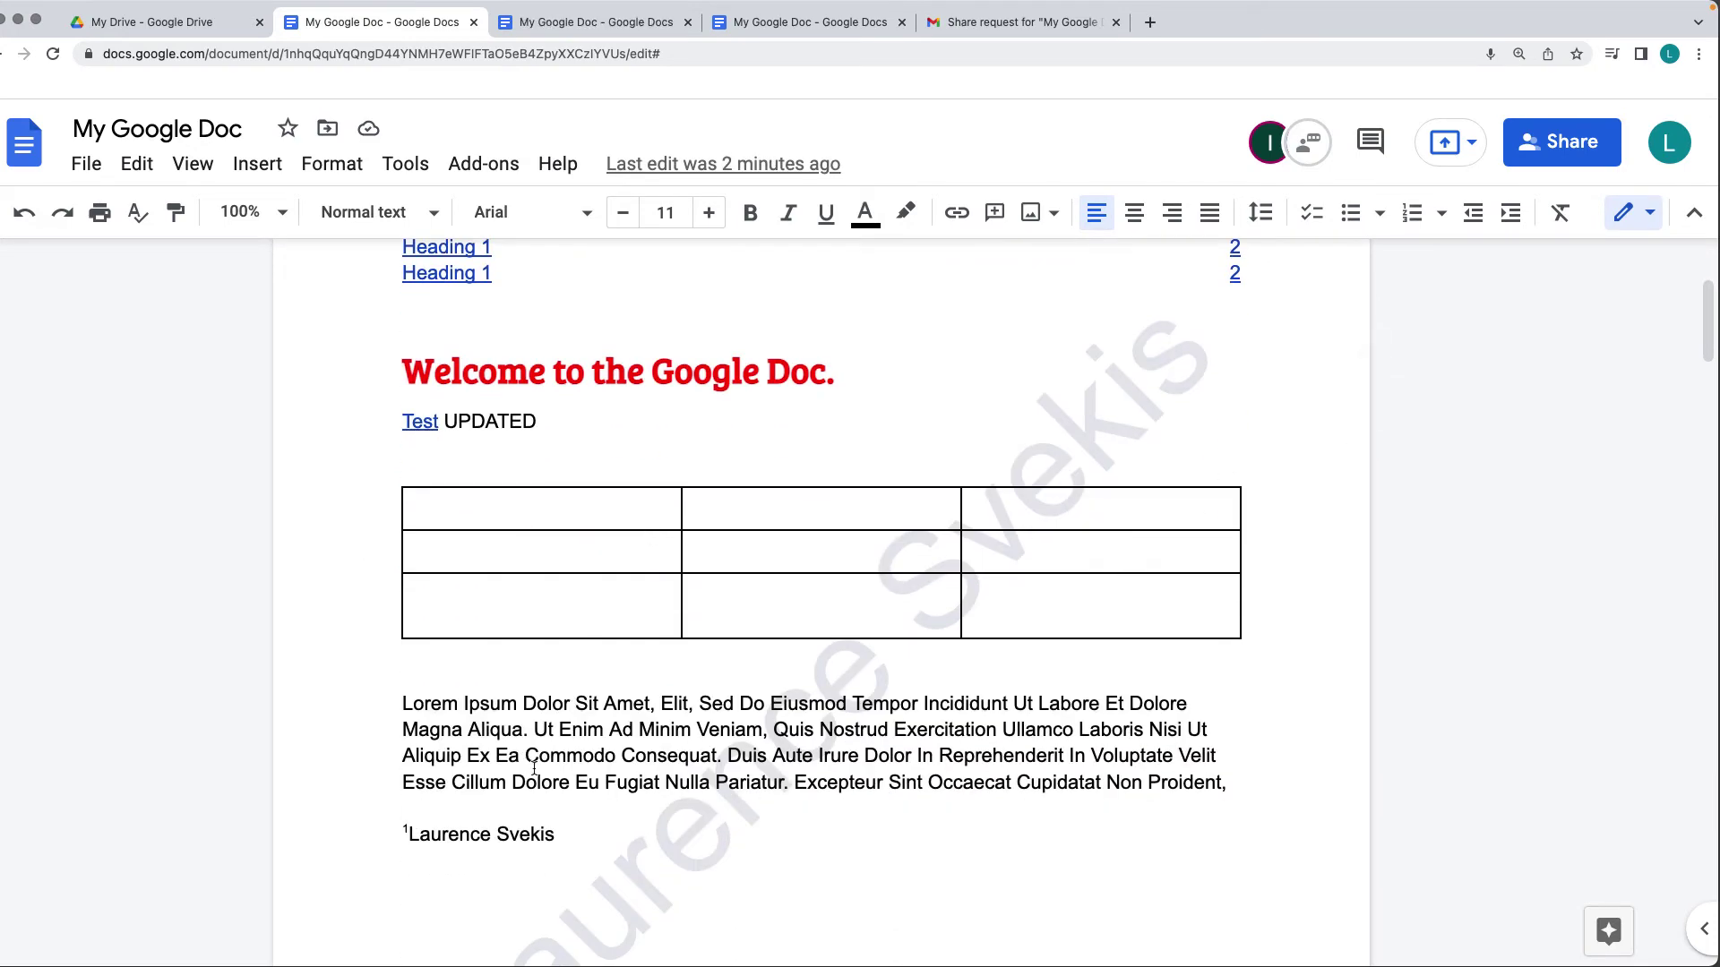
pyautogui.moveTo(569, 837); pyautogui.dragTo(318, 833)
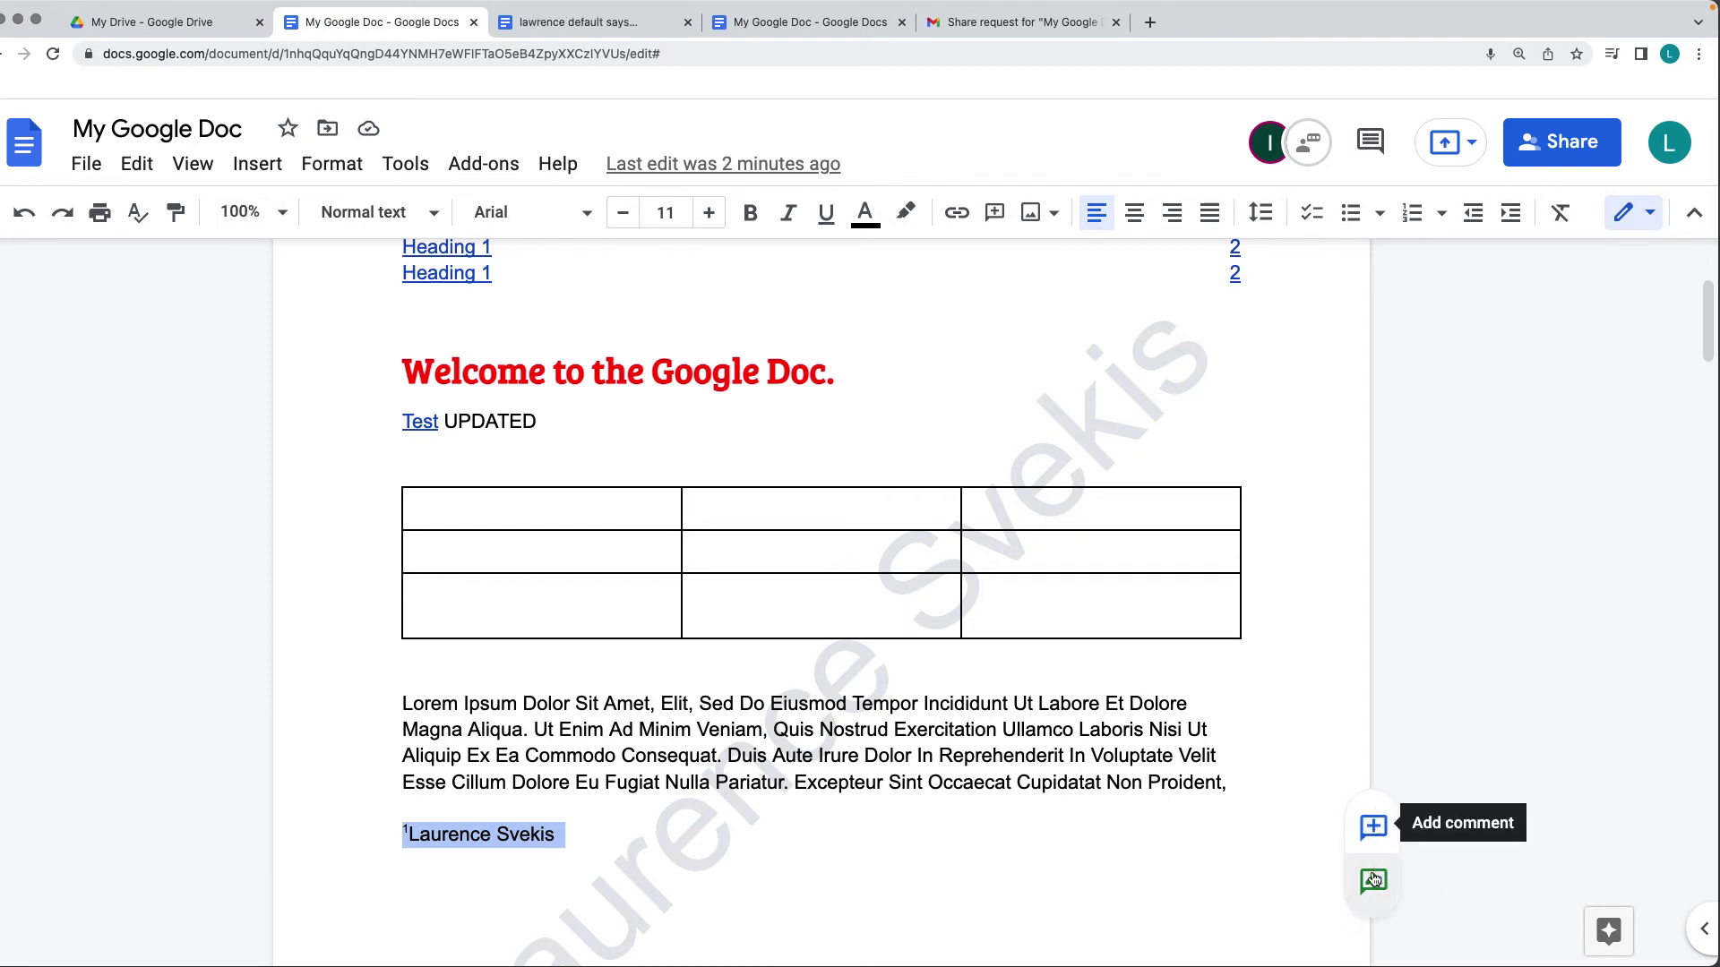
pyautogui.click(1373, 826)
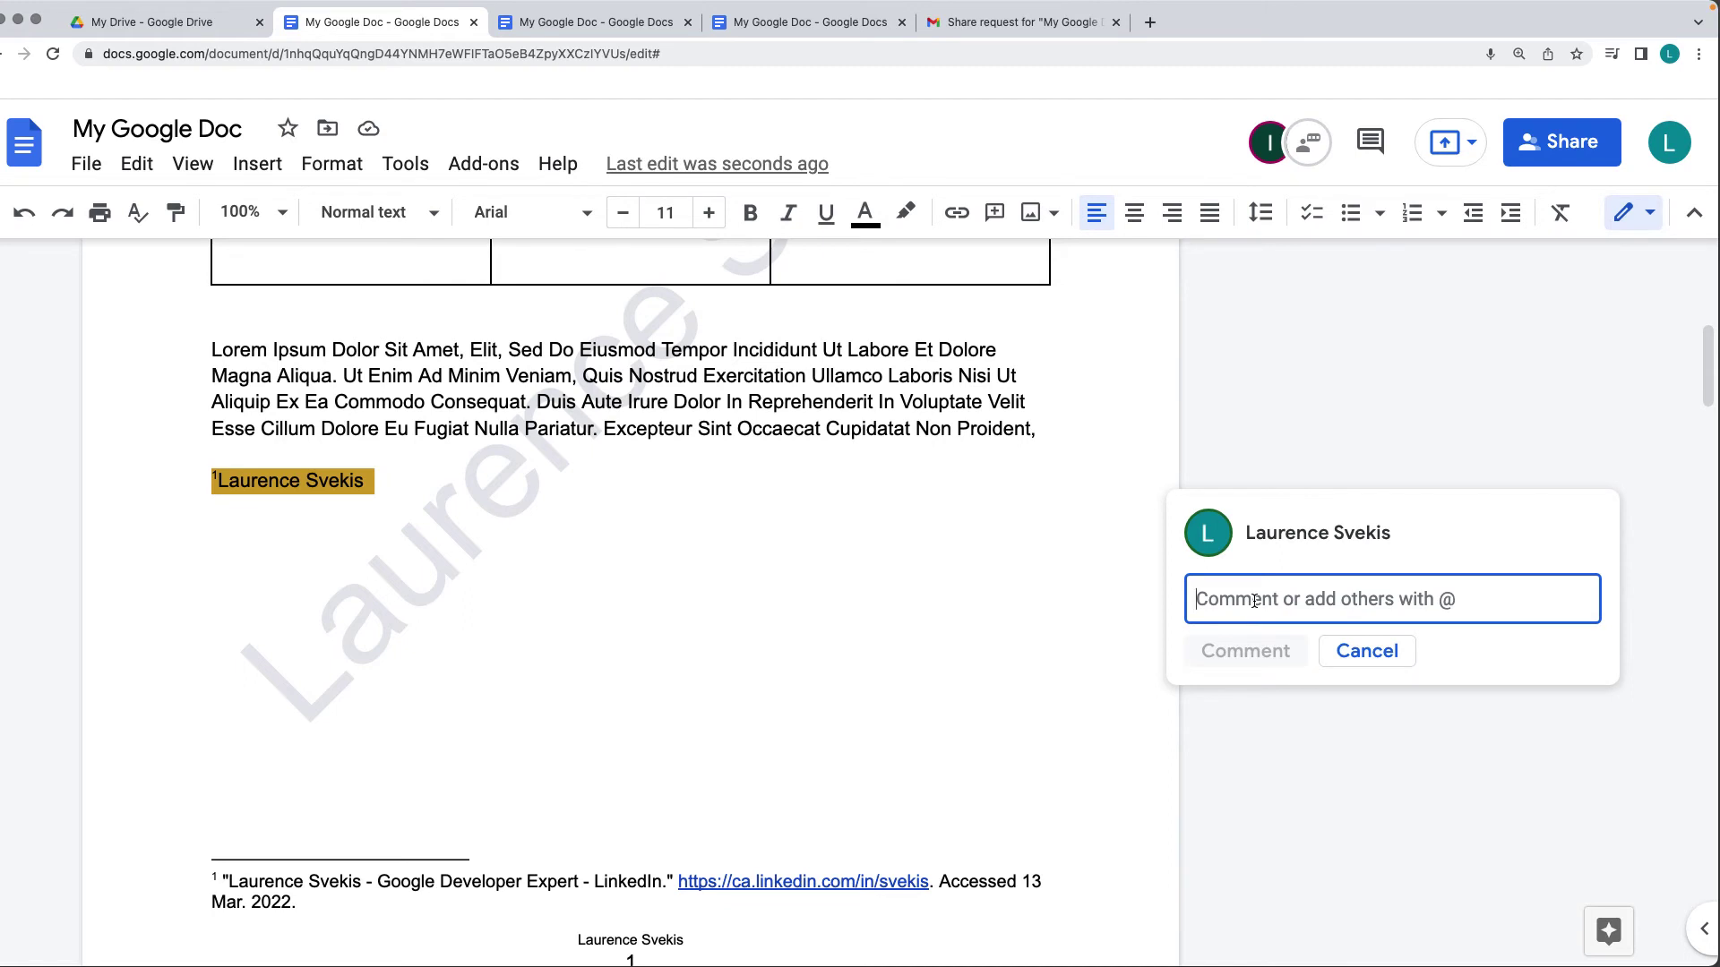
pyautogui.press('super+v')
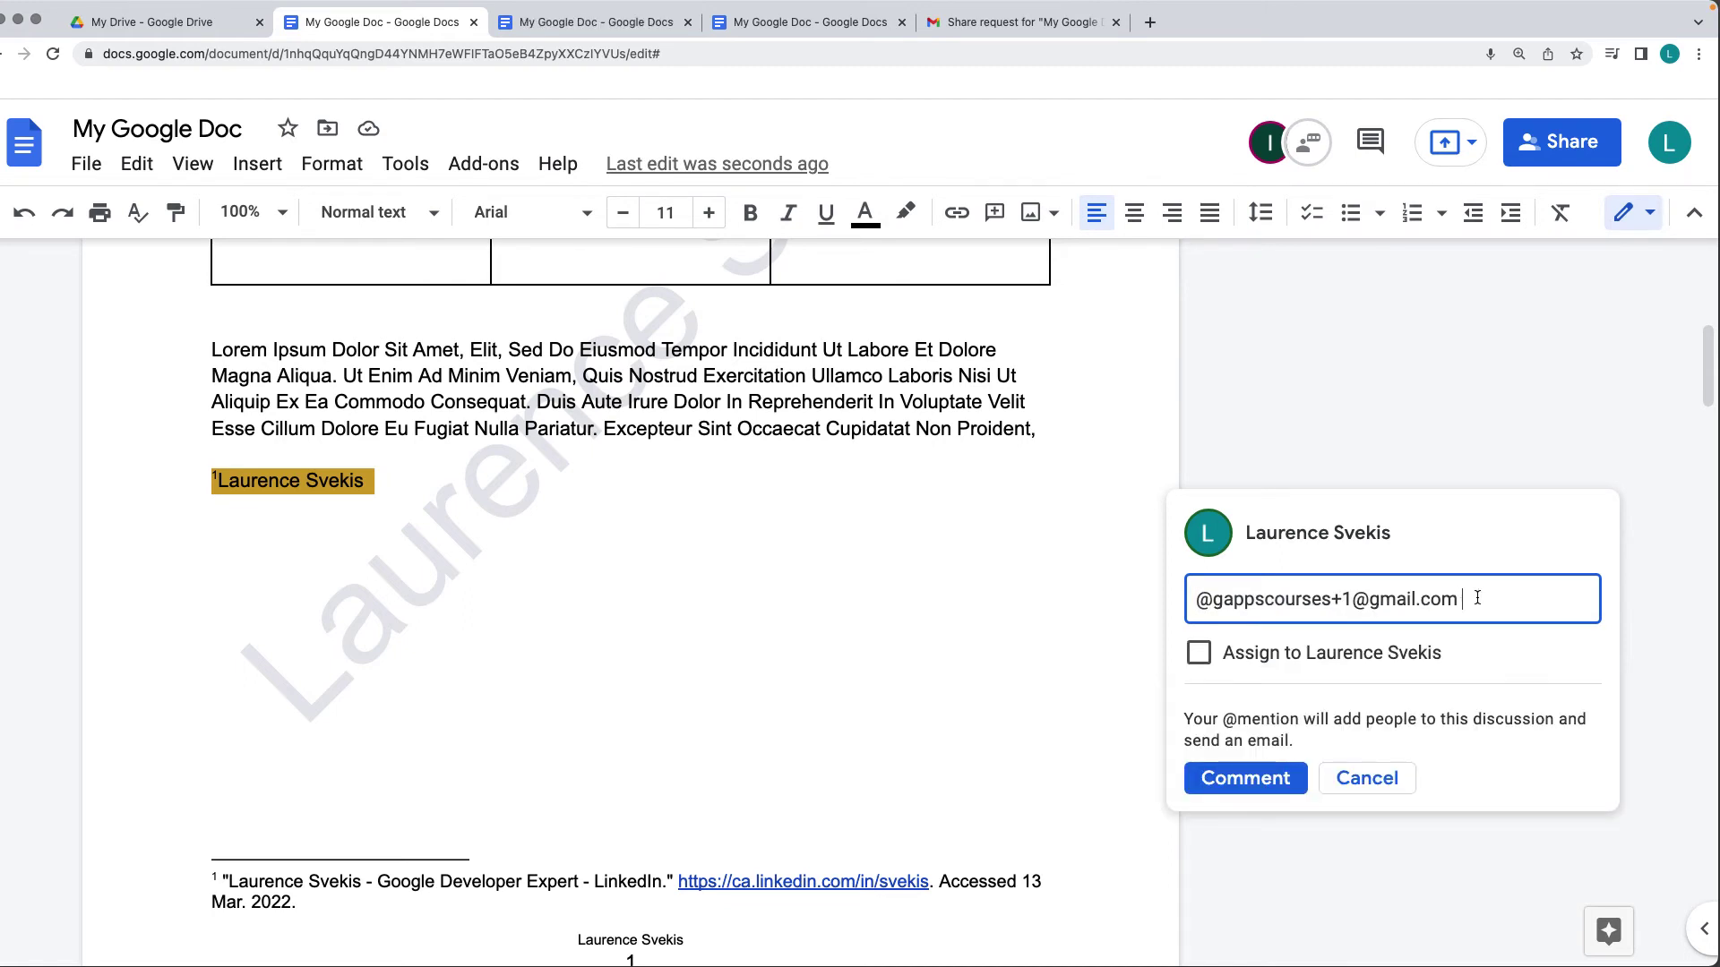
pyautogui.press('super+v')
pyautogui.click(1345, 688)
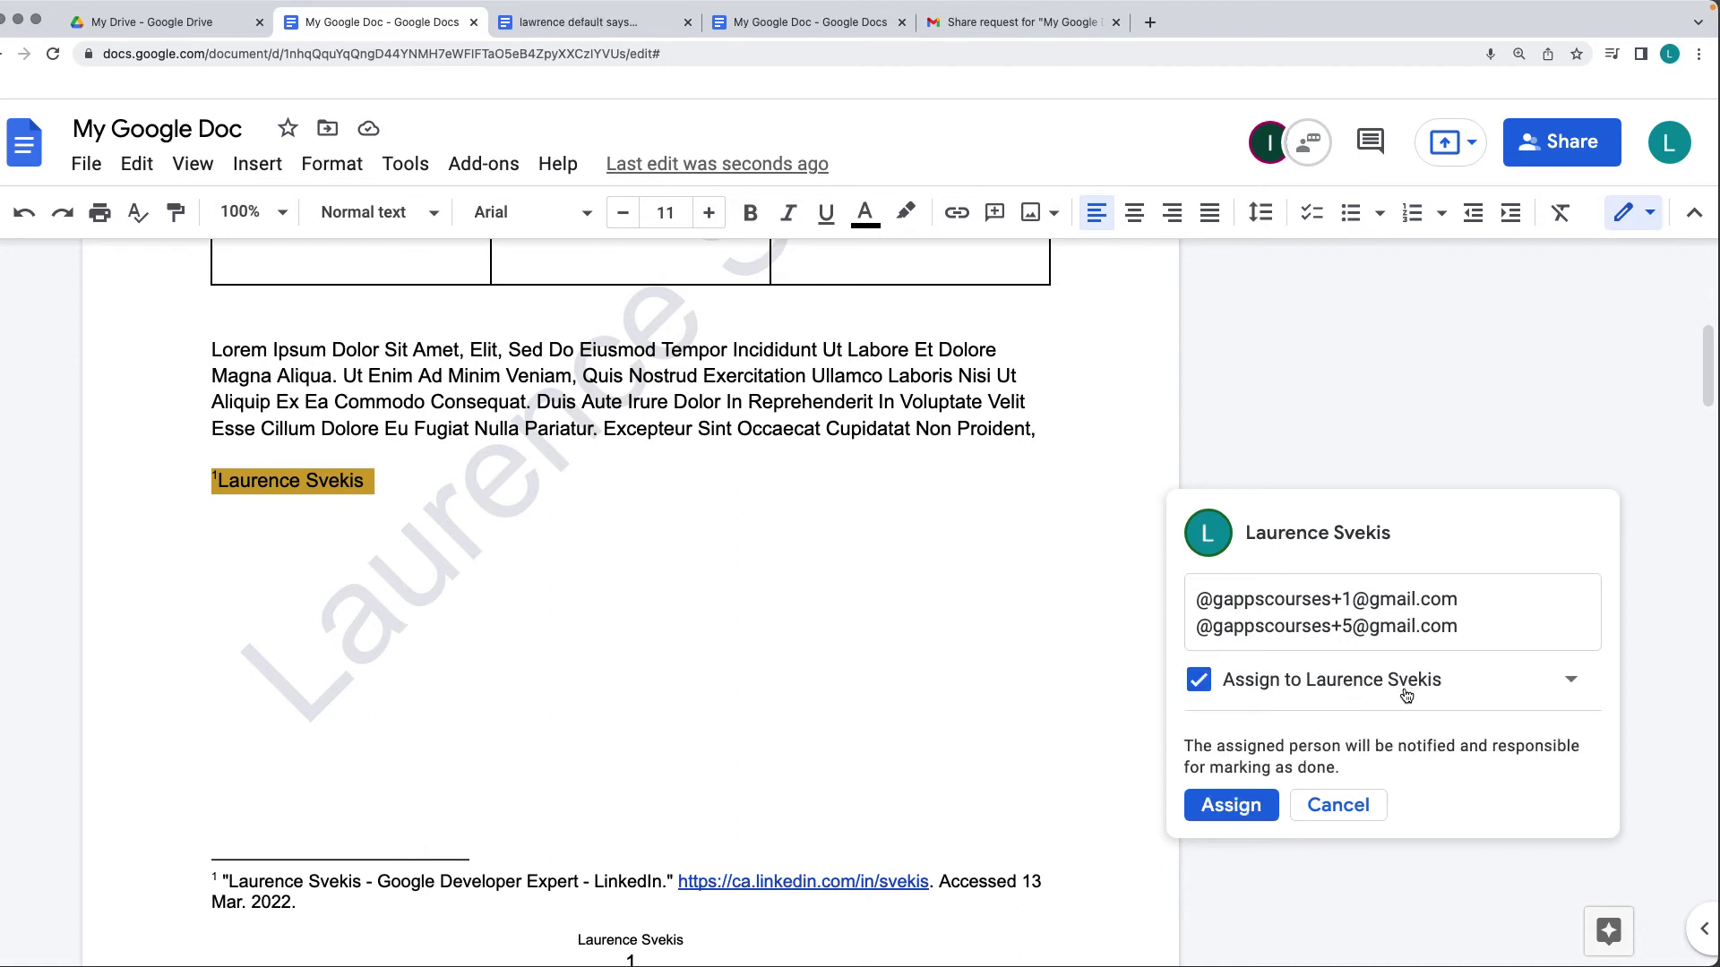
pyautogui.click(1227, 792)
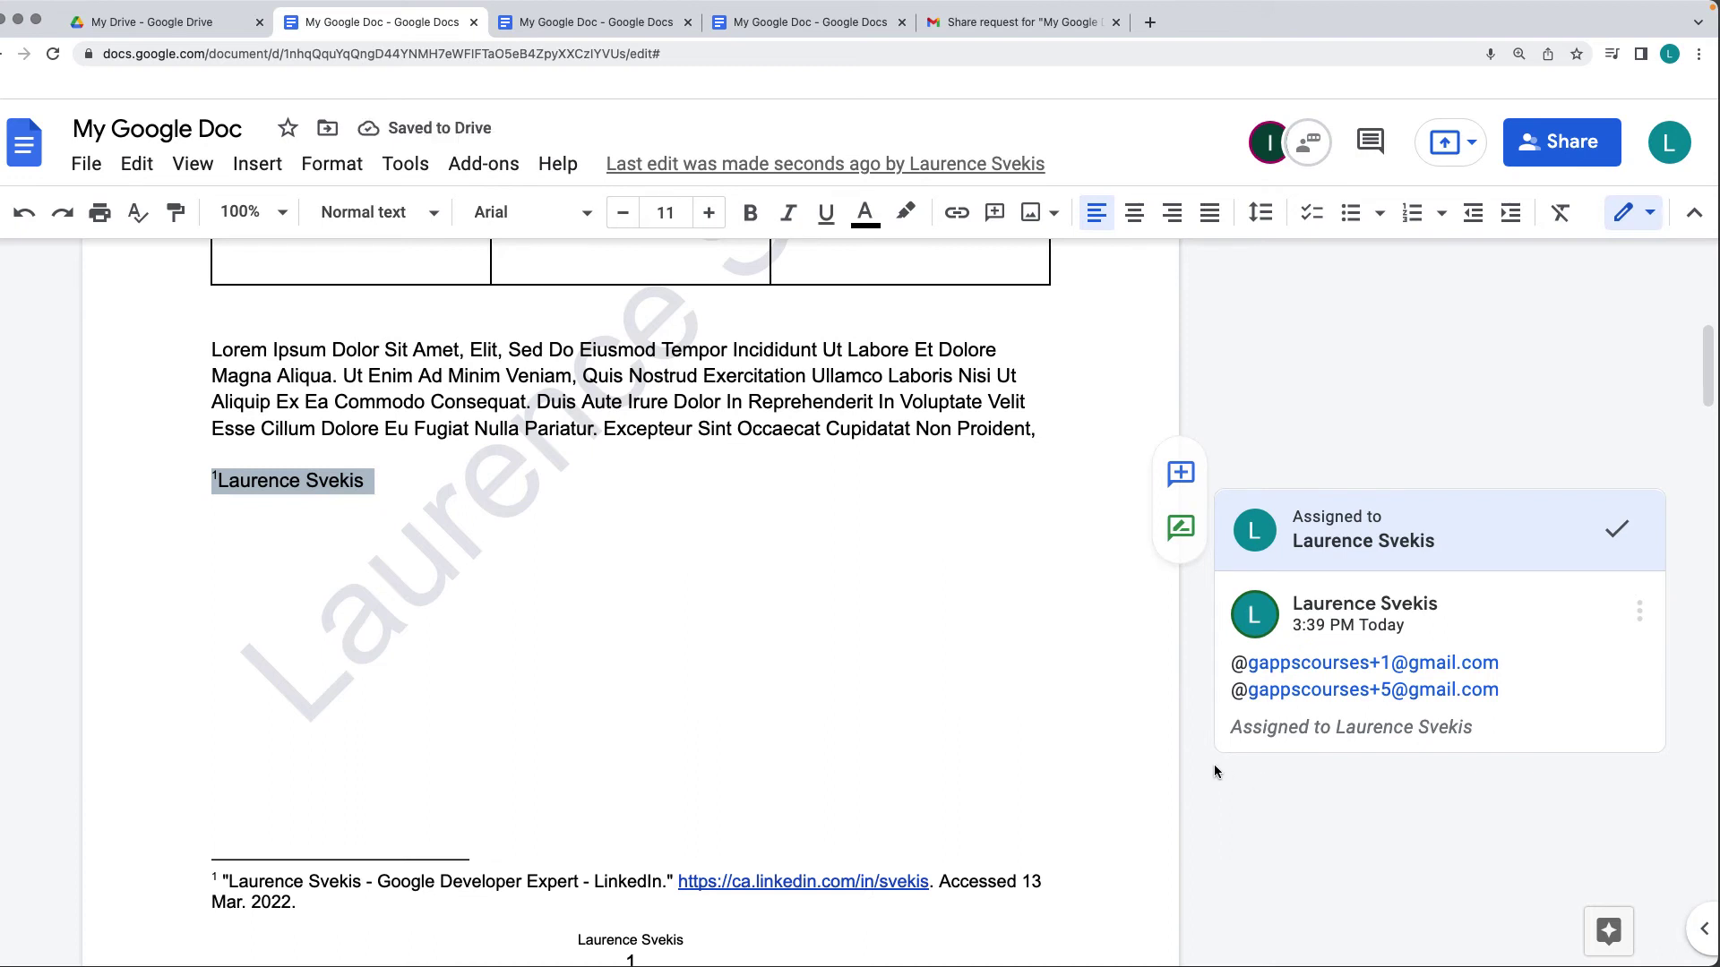
# Check the comment's options, then switch to the other account's document tab
pyautogui.click(1639, 611)
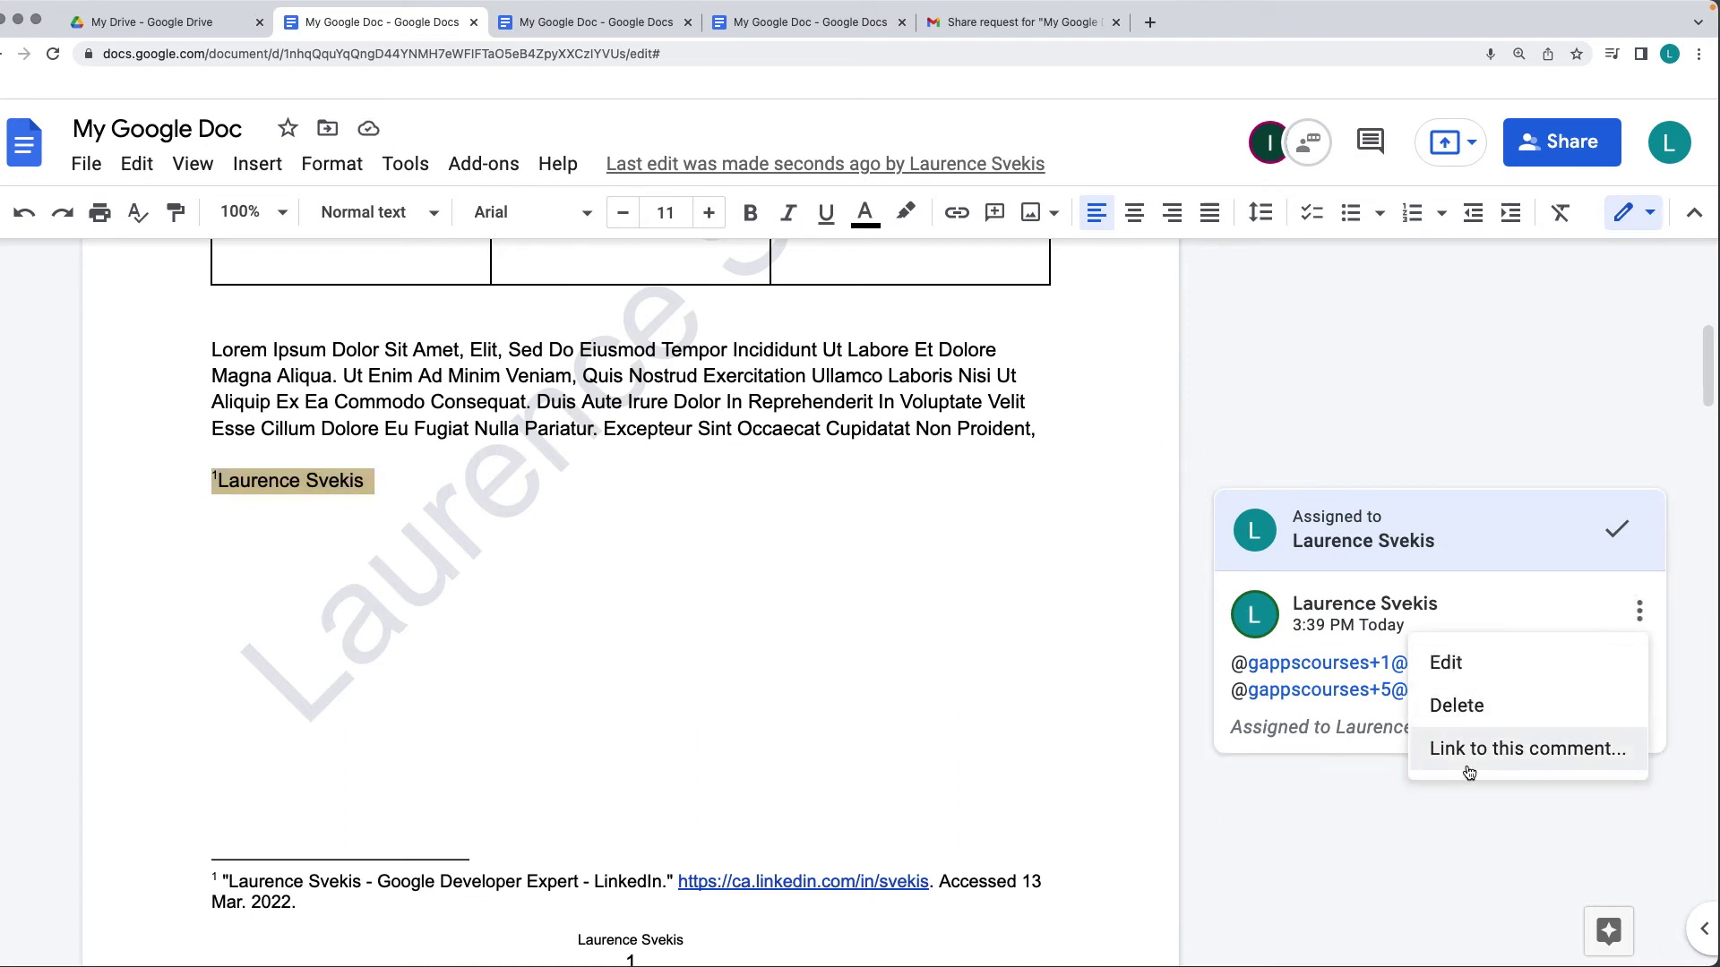
pyautogui.click(1325, 411)
pyautogui.click(809, 21)
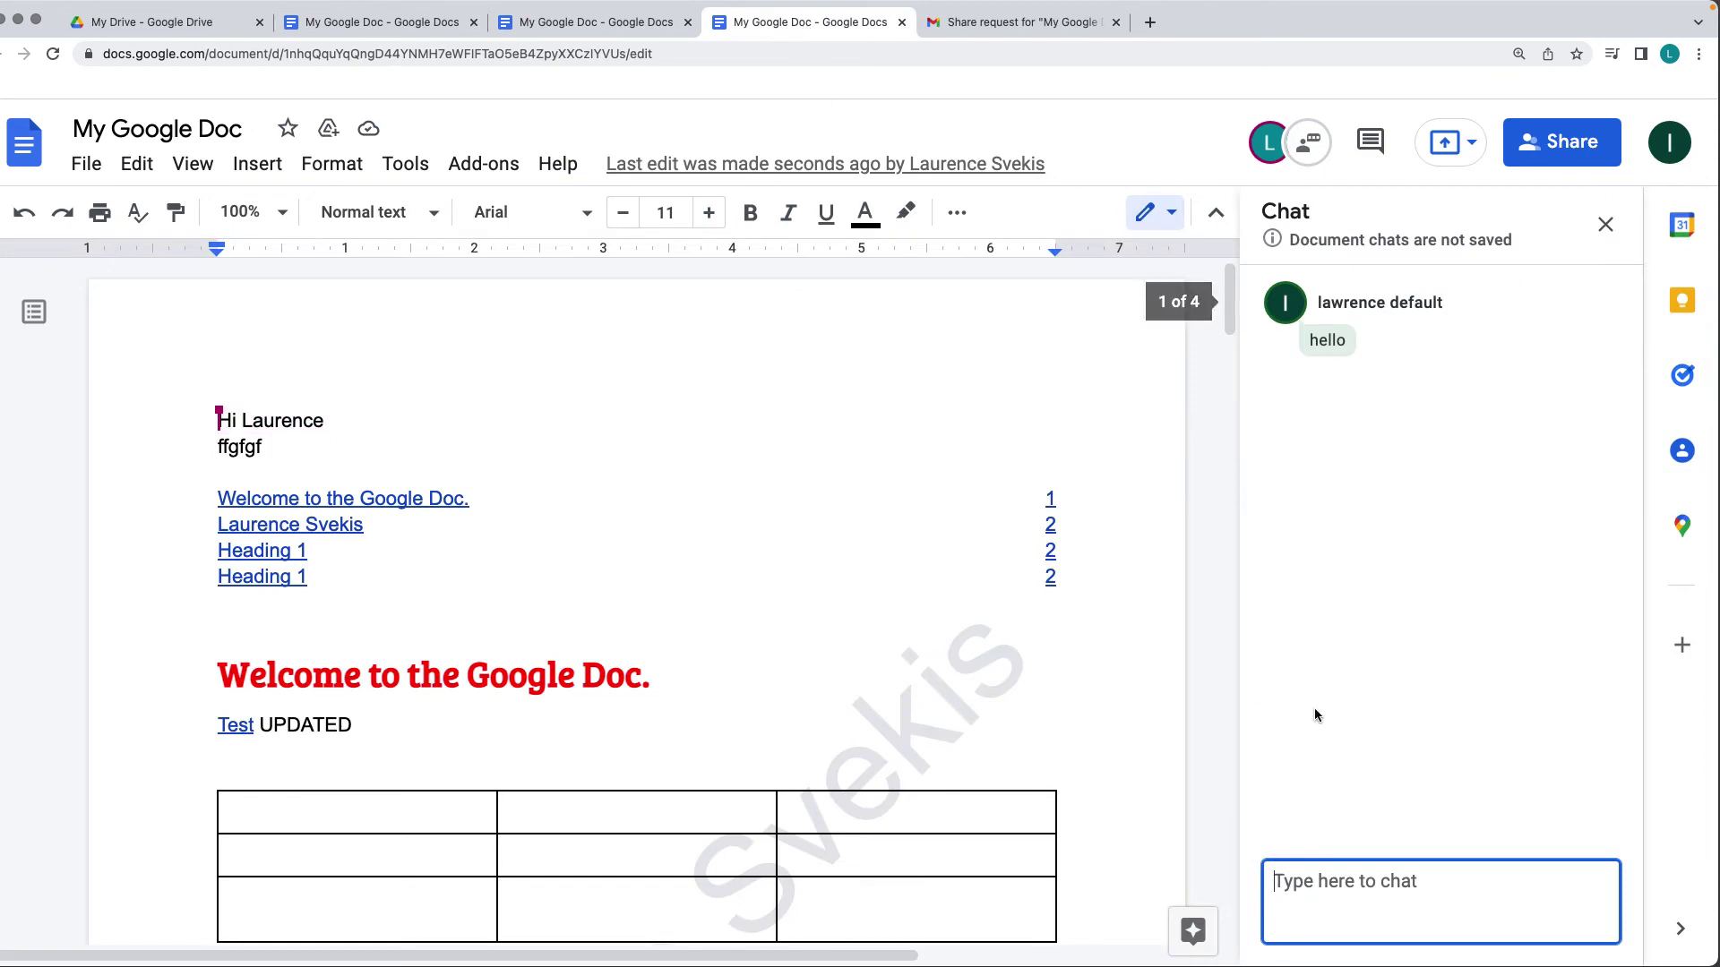
# Close the chat panel and switch the document from Suggesting to Editing mode
pyautogui.click(1605, 223)
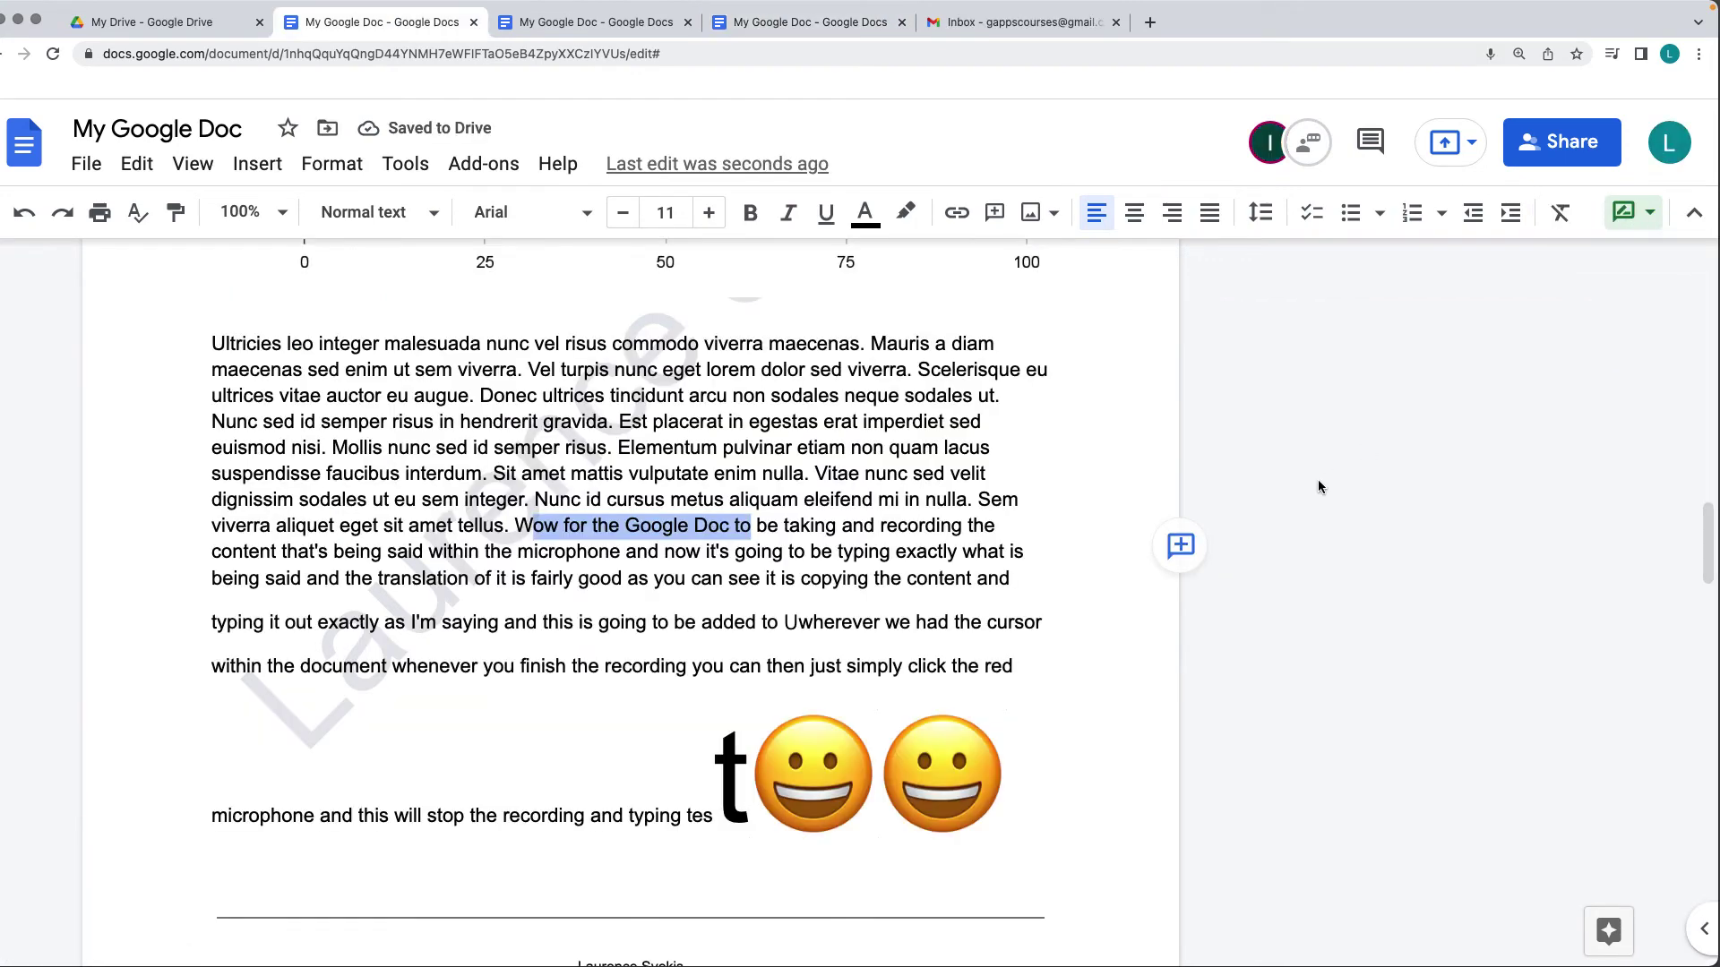
pyautogui.click(1629, 223)
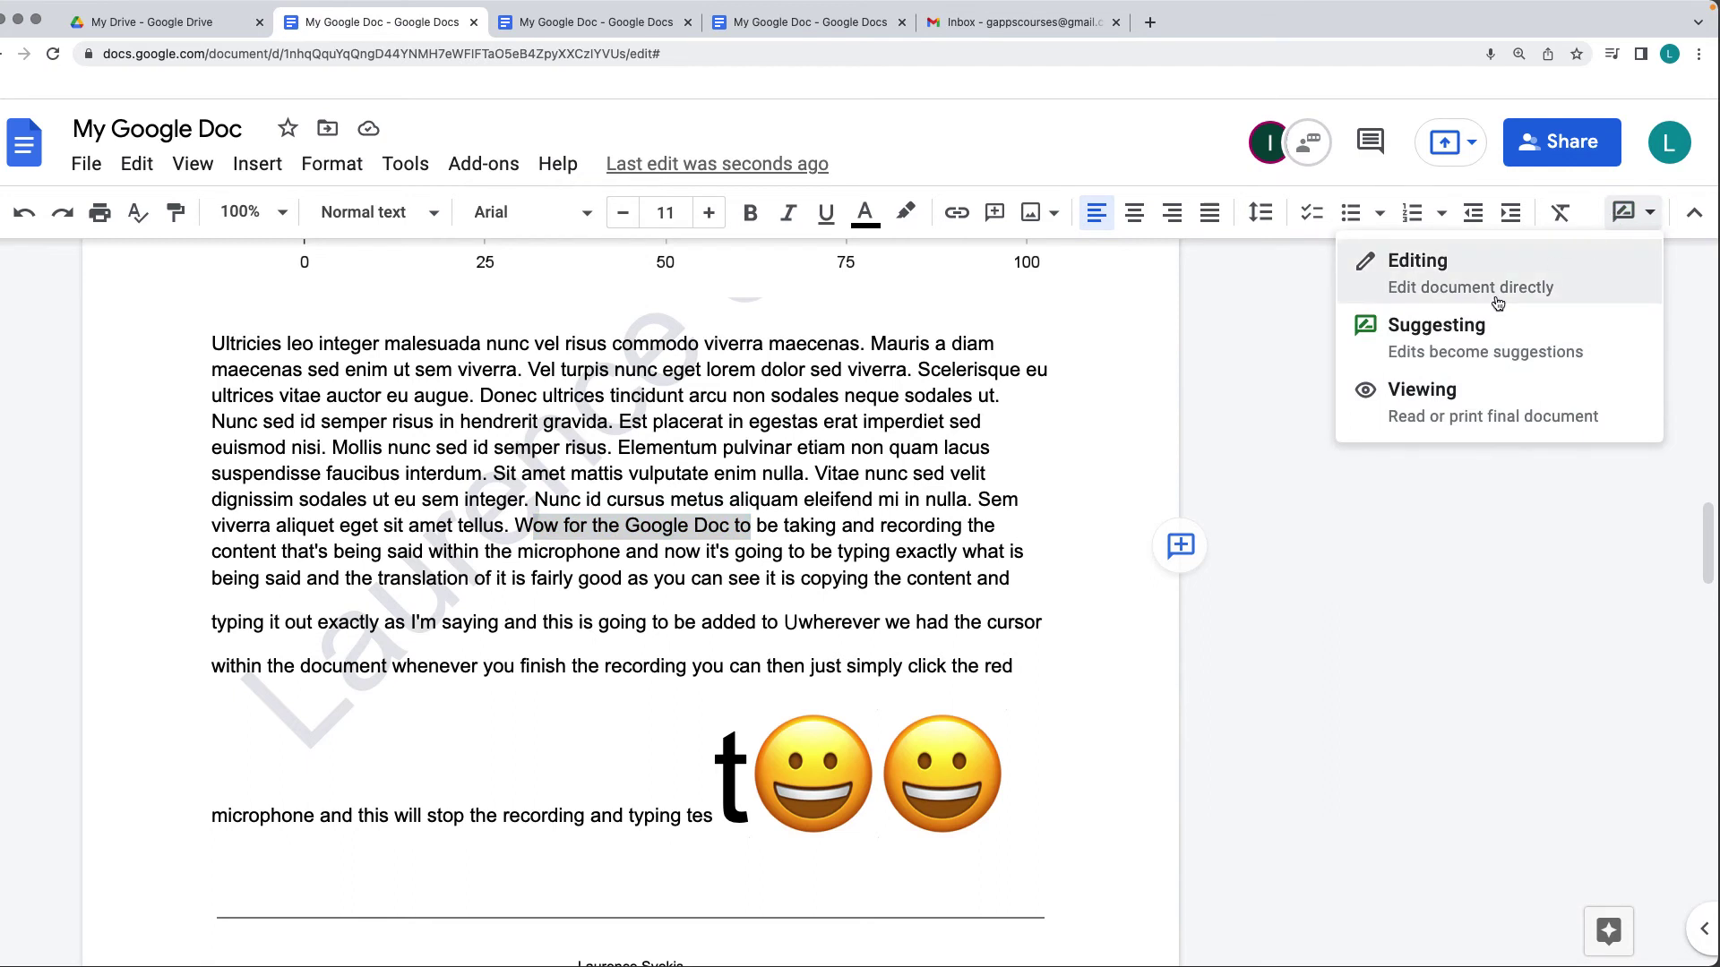
pyautogui.click(1498, 303)
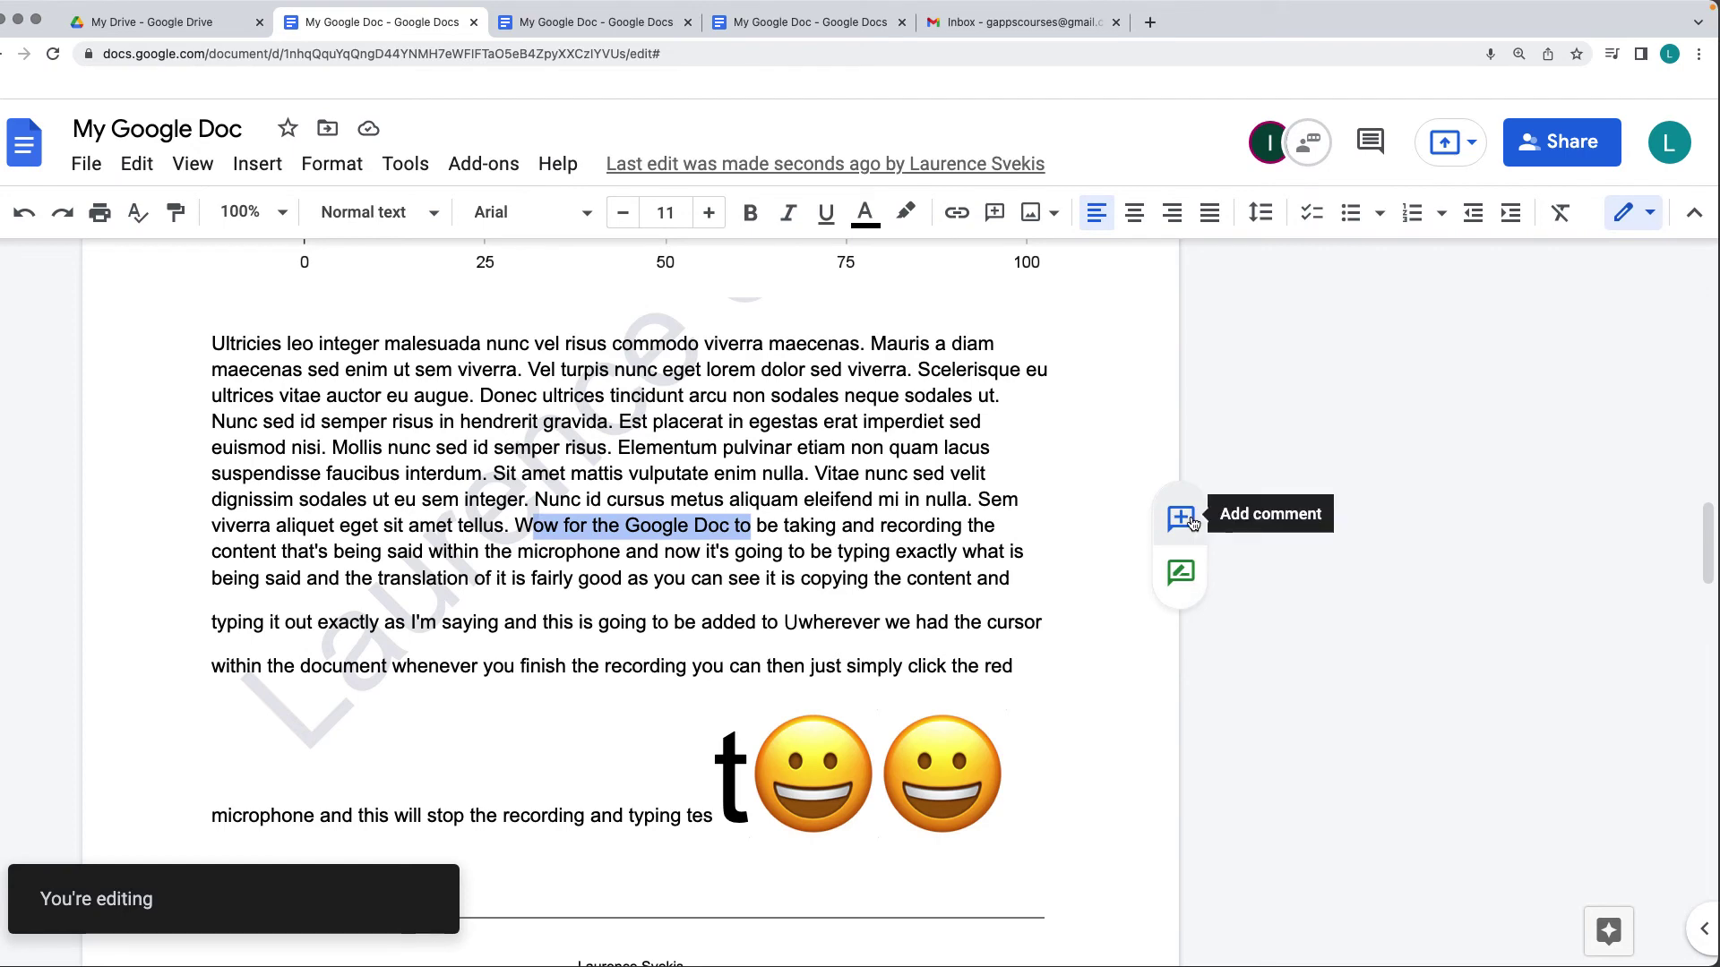
# Switch to read-only Viewing mode, review the document, and reopen the mode menu
pyautogui.click(1636, 219)
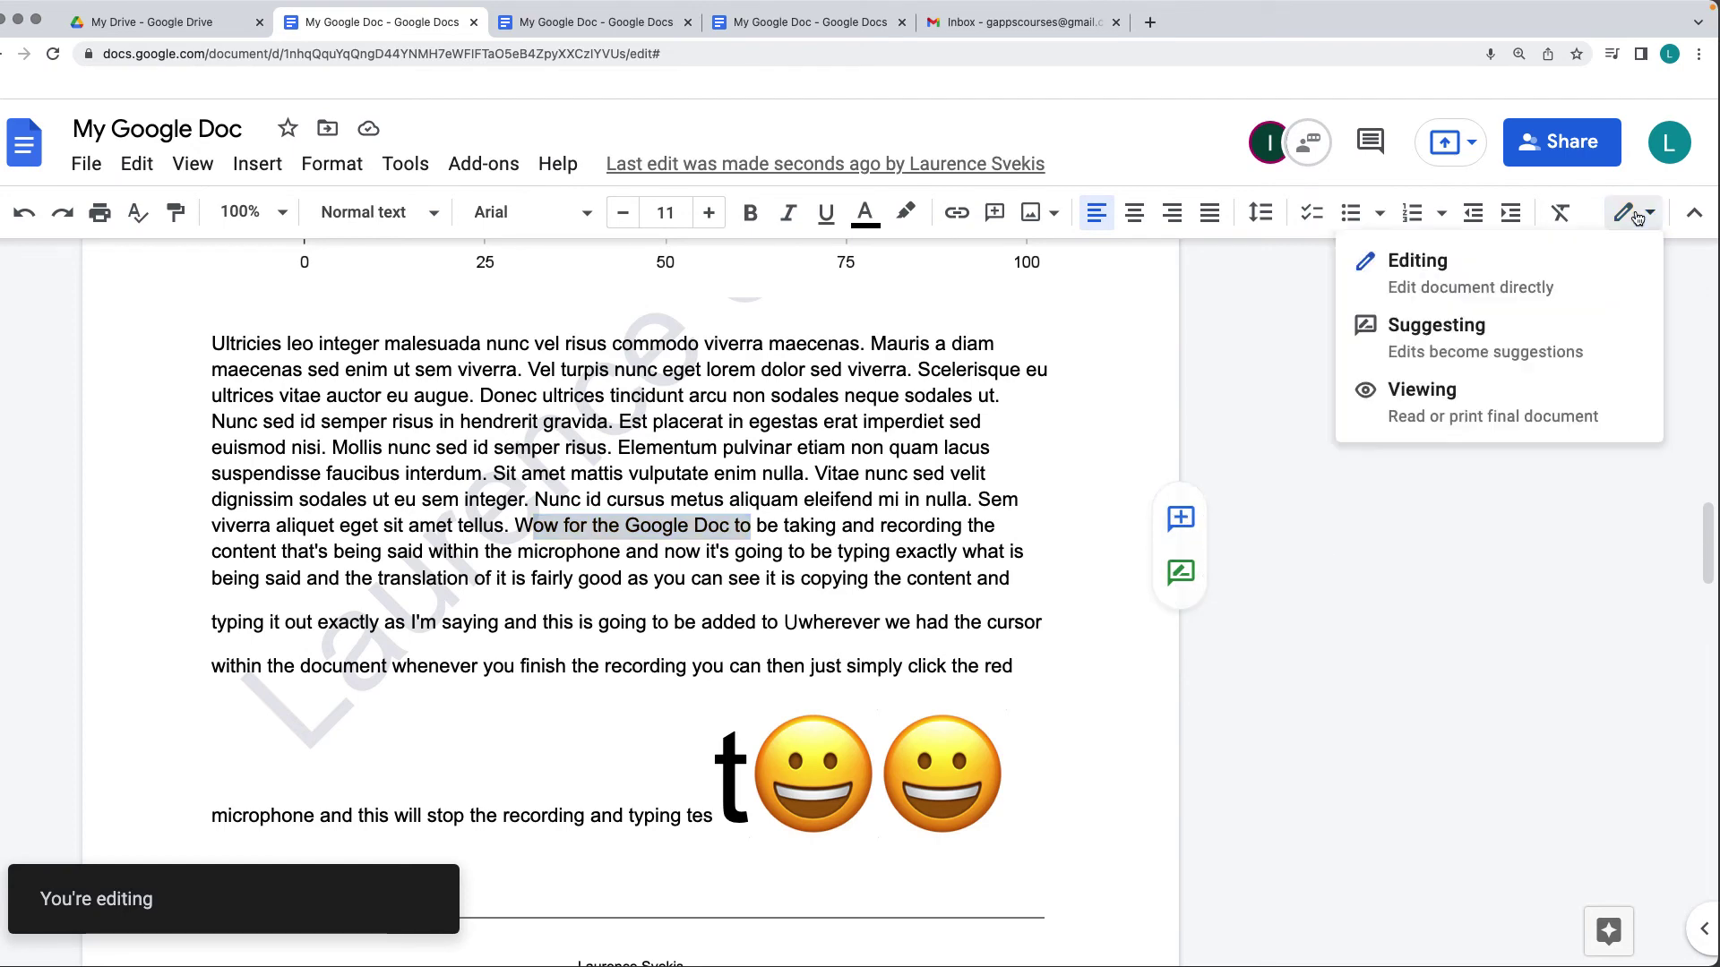
pyautogui.click(1518, 394)
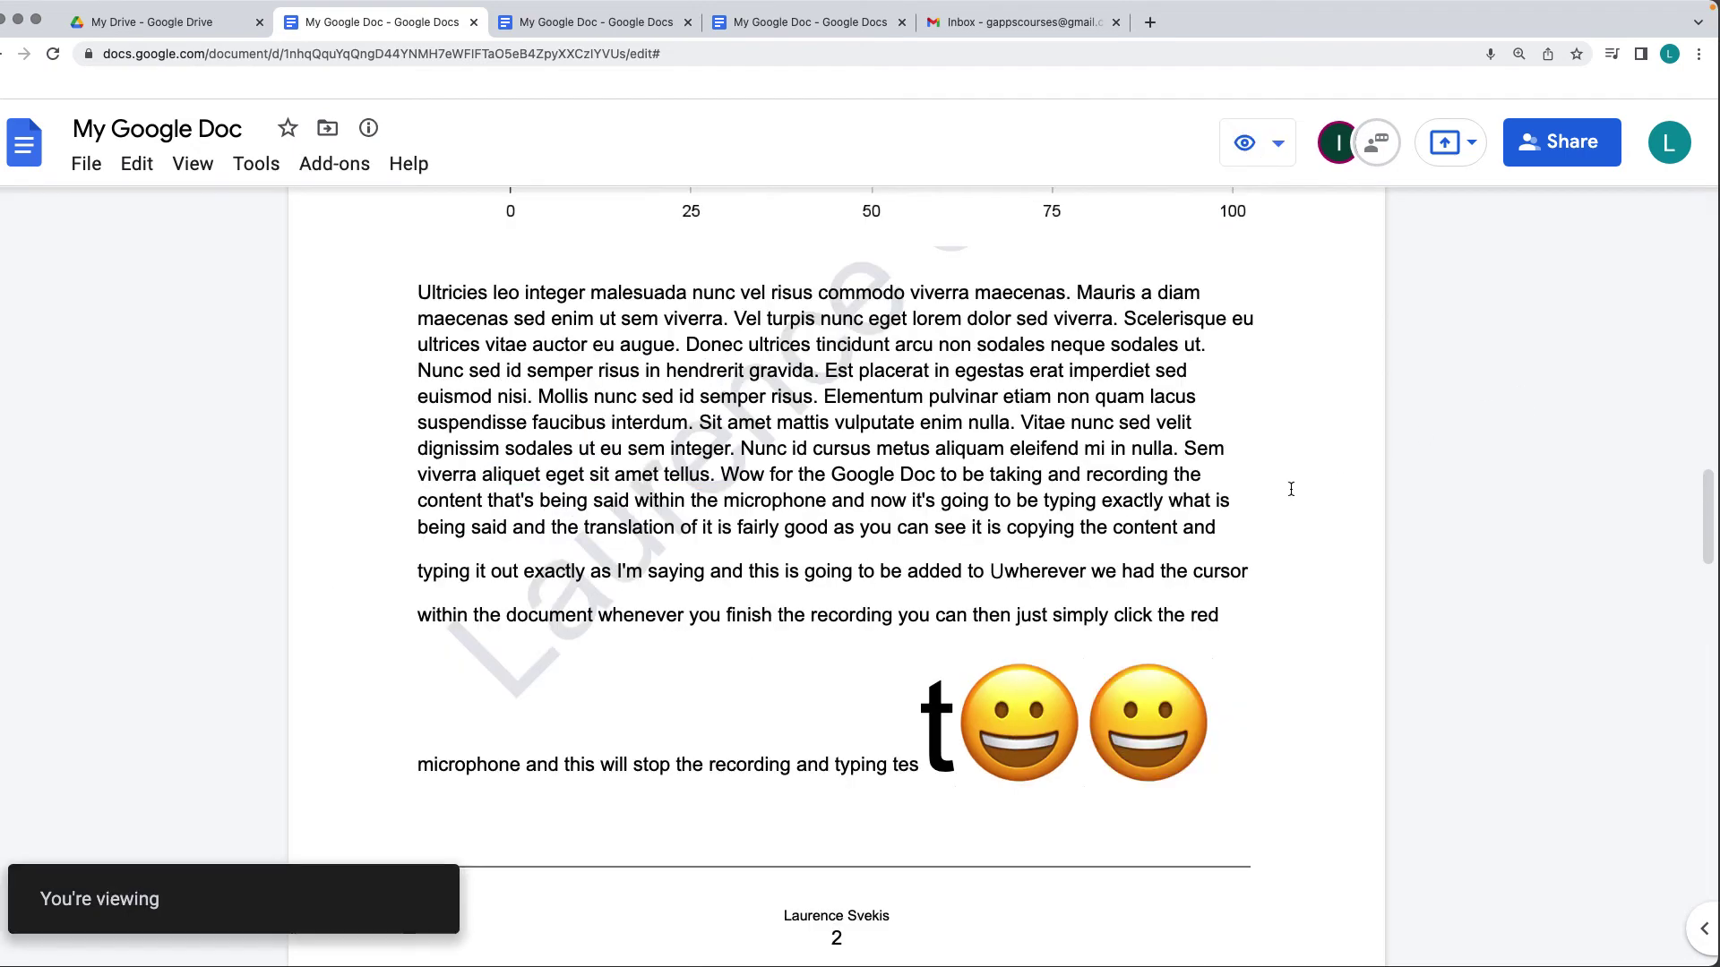
pyautogui.scroll(-10, 906, 438)
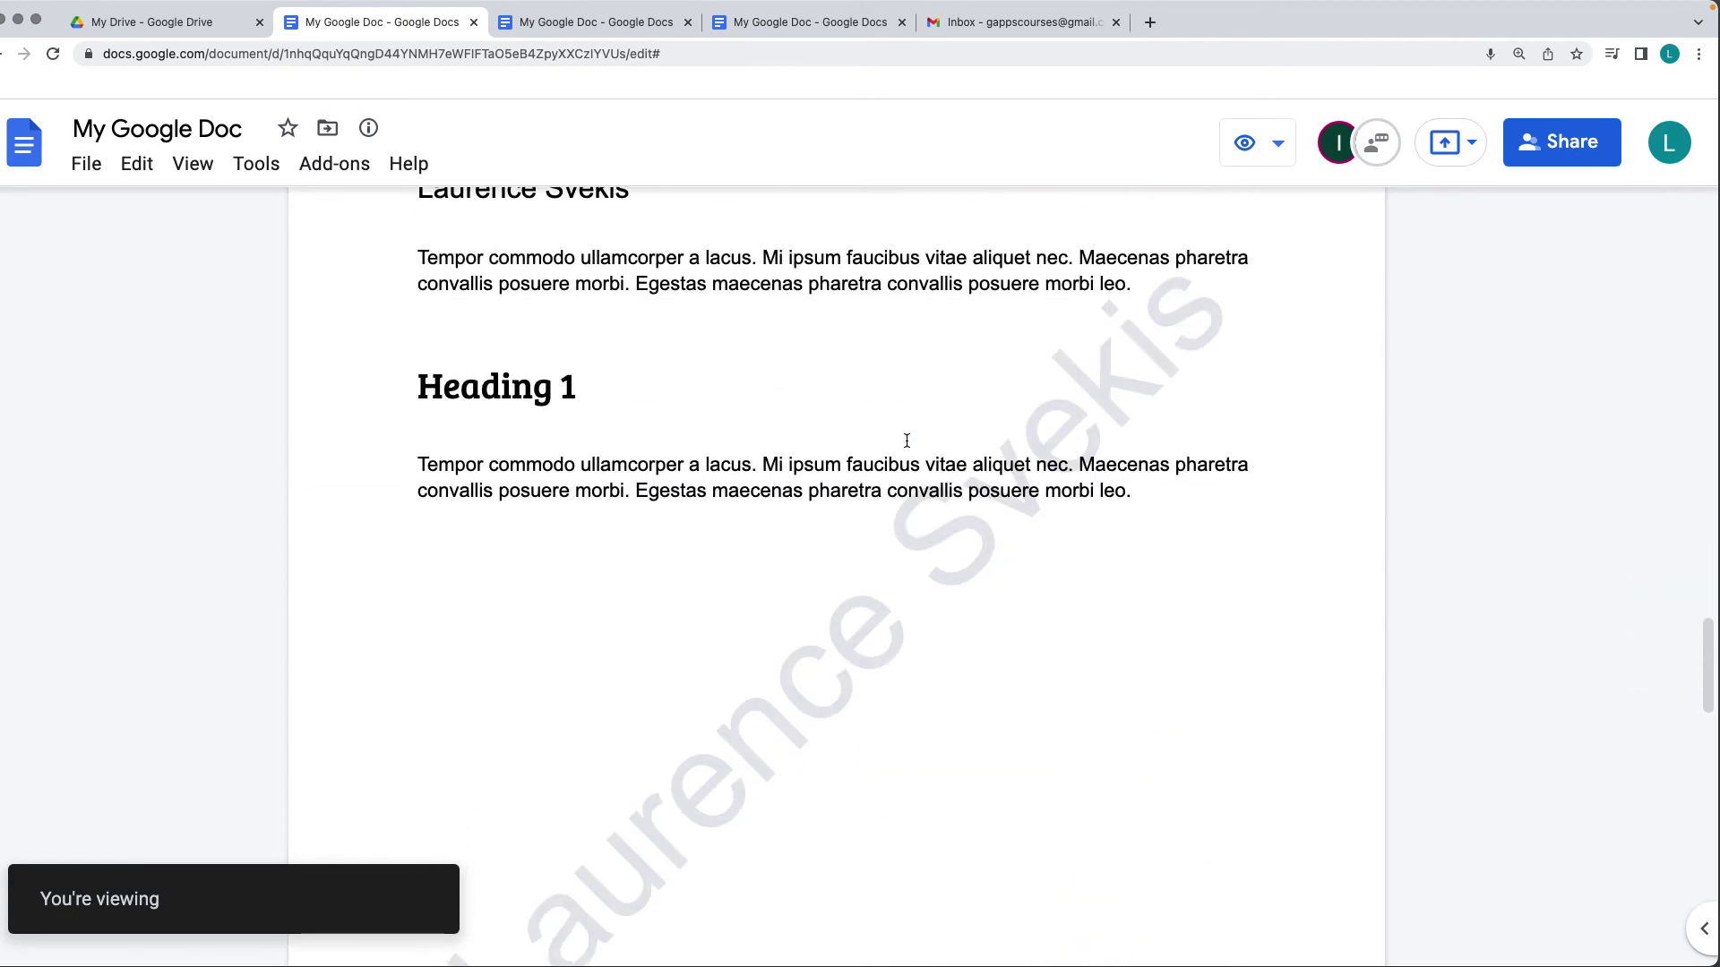
pyautogui.scroll(-3, 907, 440)
pyautogui.scroll(15, 906, 440)
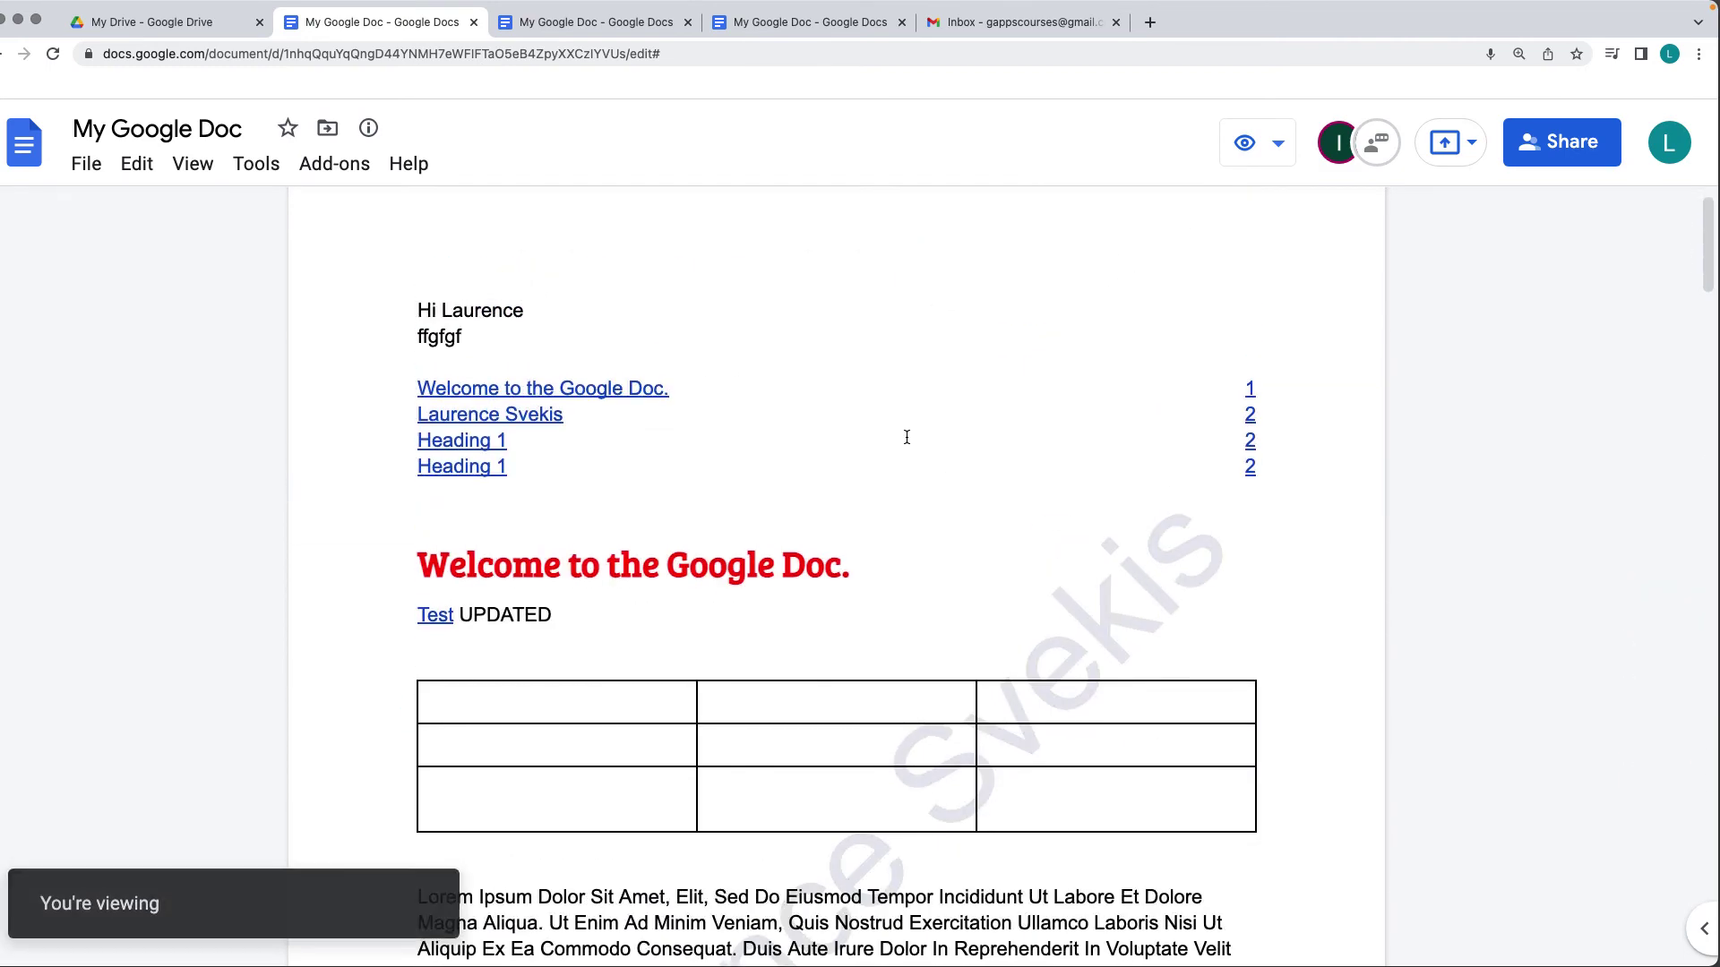
pyautogui.scroll(-6, 907, 437)
pyautogui.scroll(-4, 907, 438)
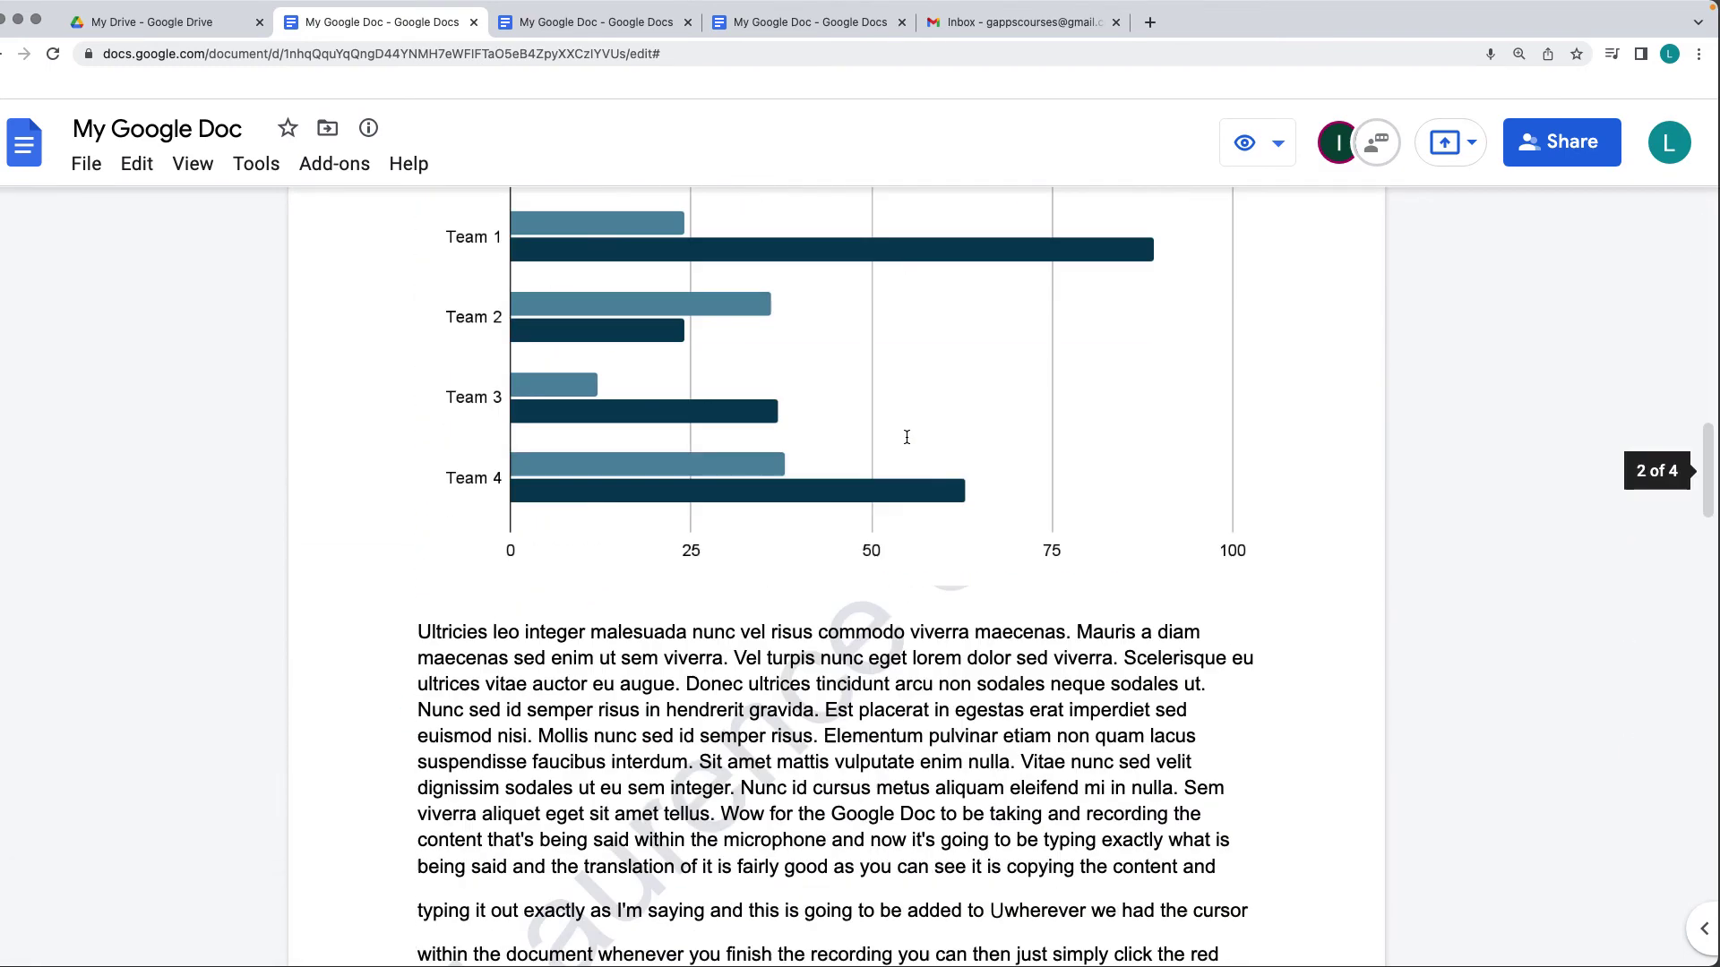
pyautogui.scroll(12, 906, 433)
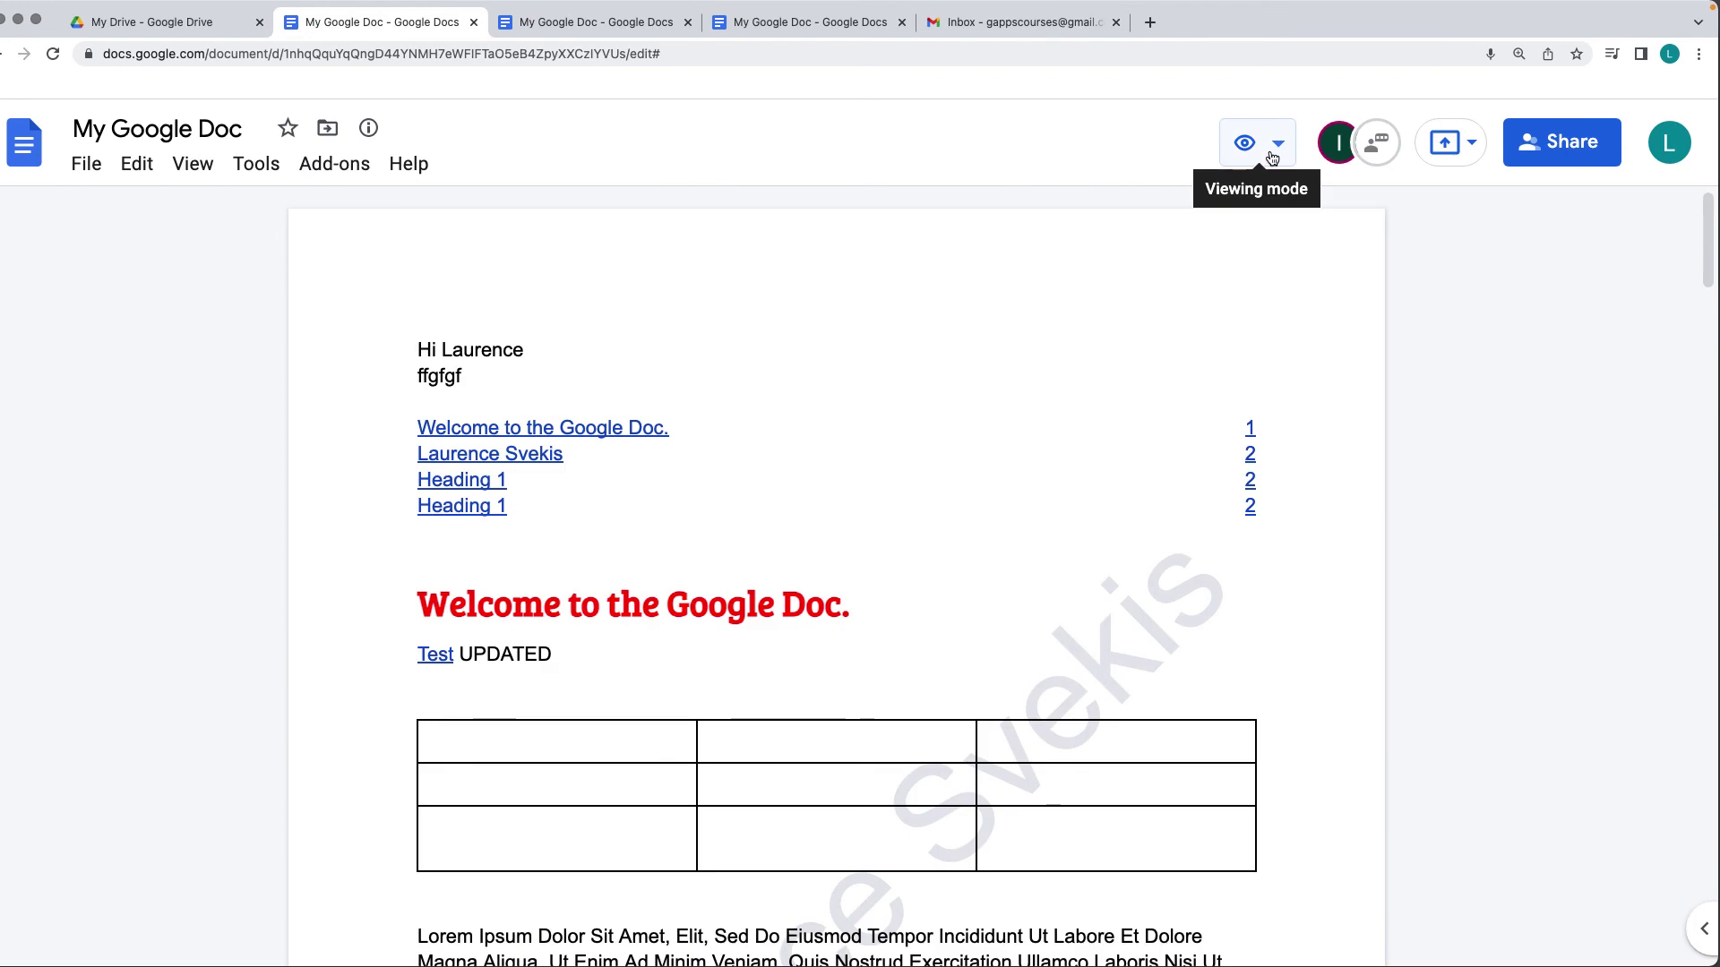
pyautogui.click(1273, 159)
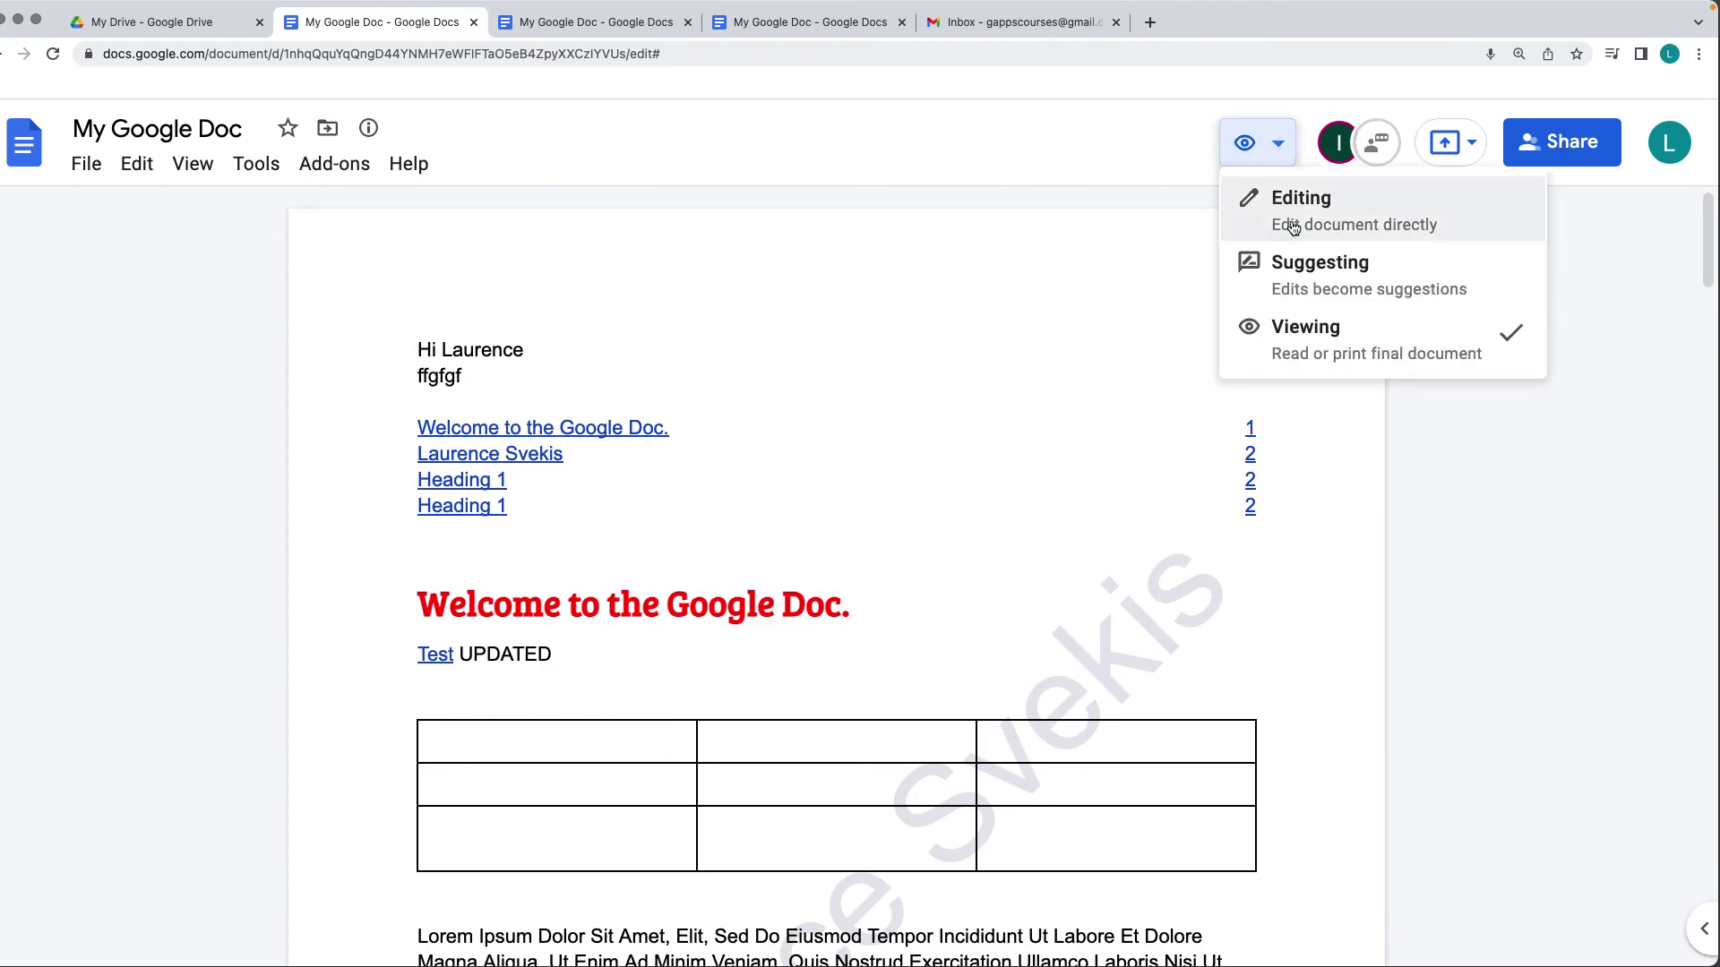